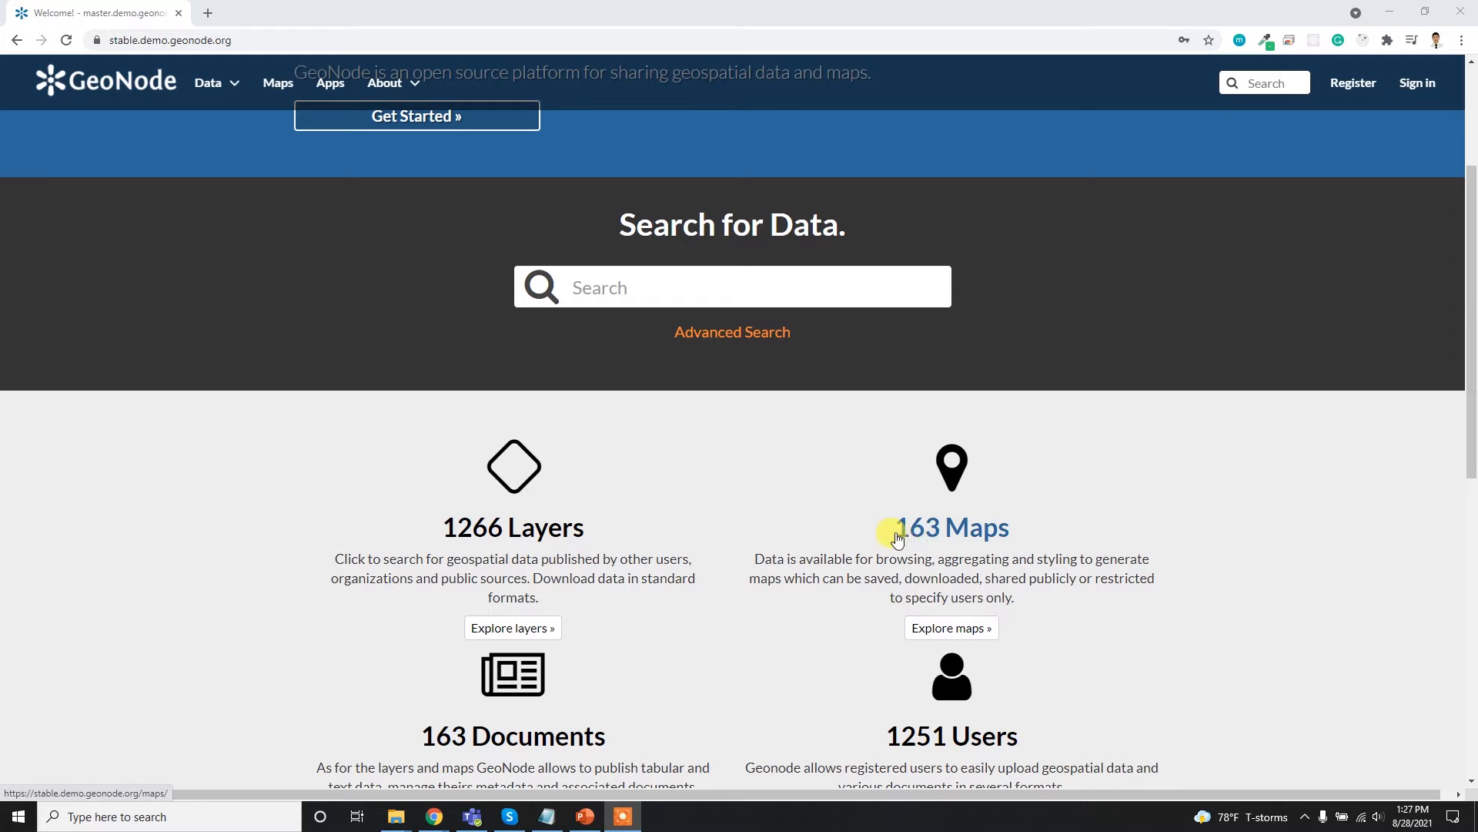
- Look over the home page's resource and dataset sections, and open the new-account registration form to review its fields
scroll(921, 546, down, 5)
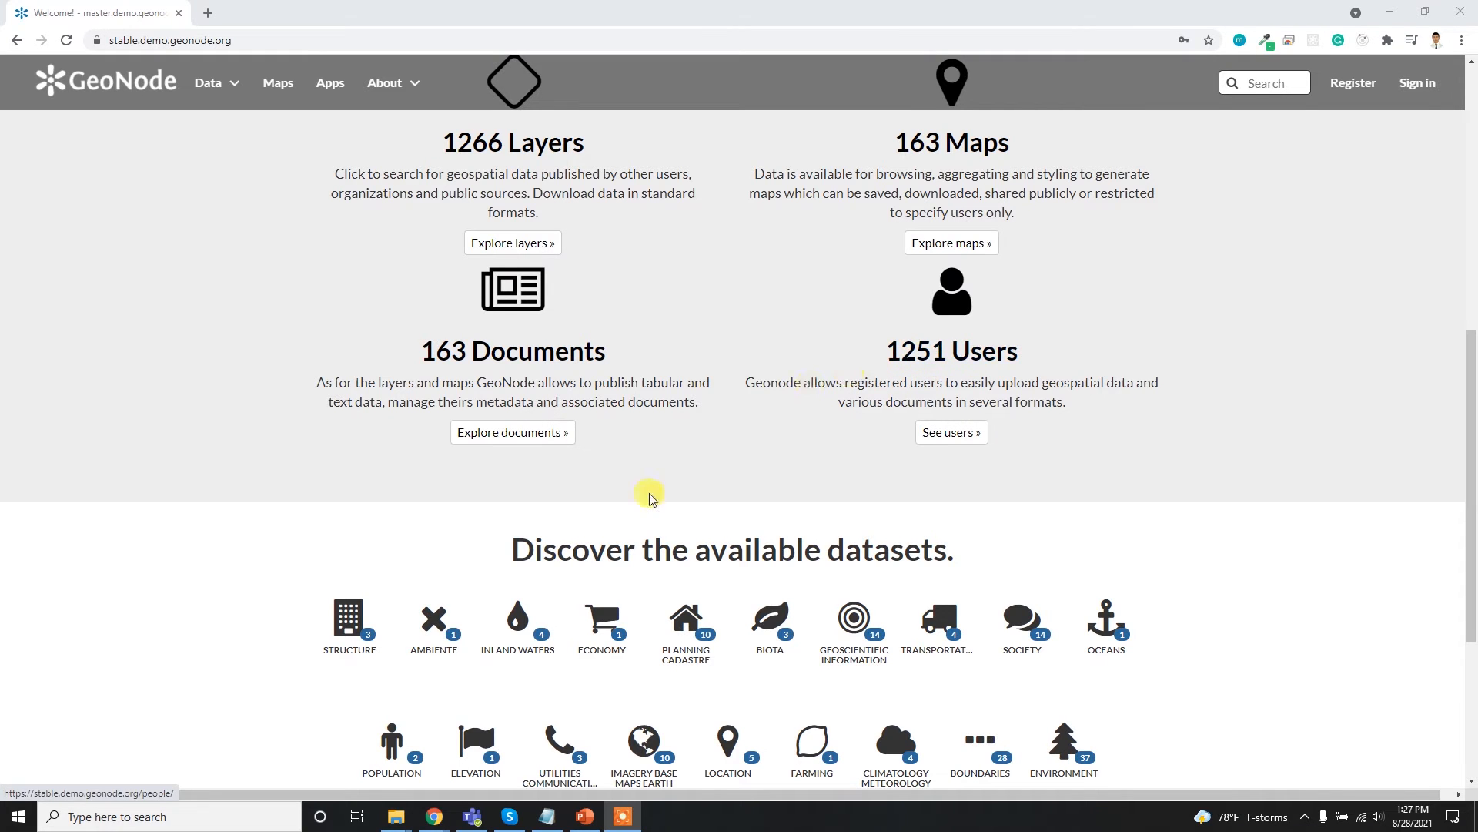
scroll(614, 515, down, 4)
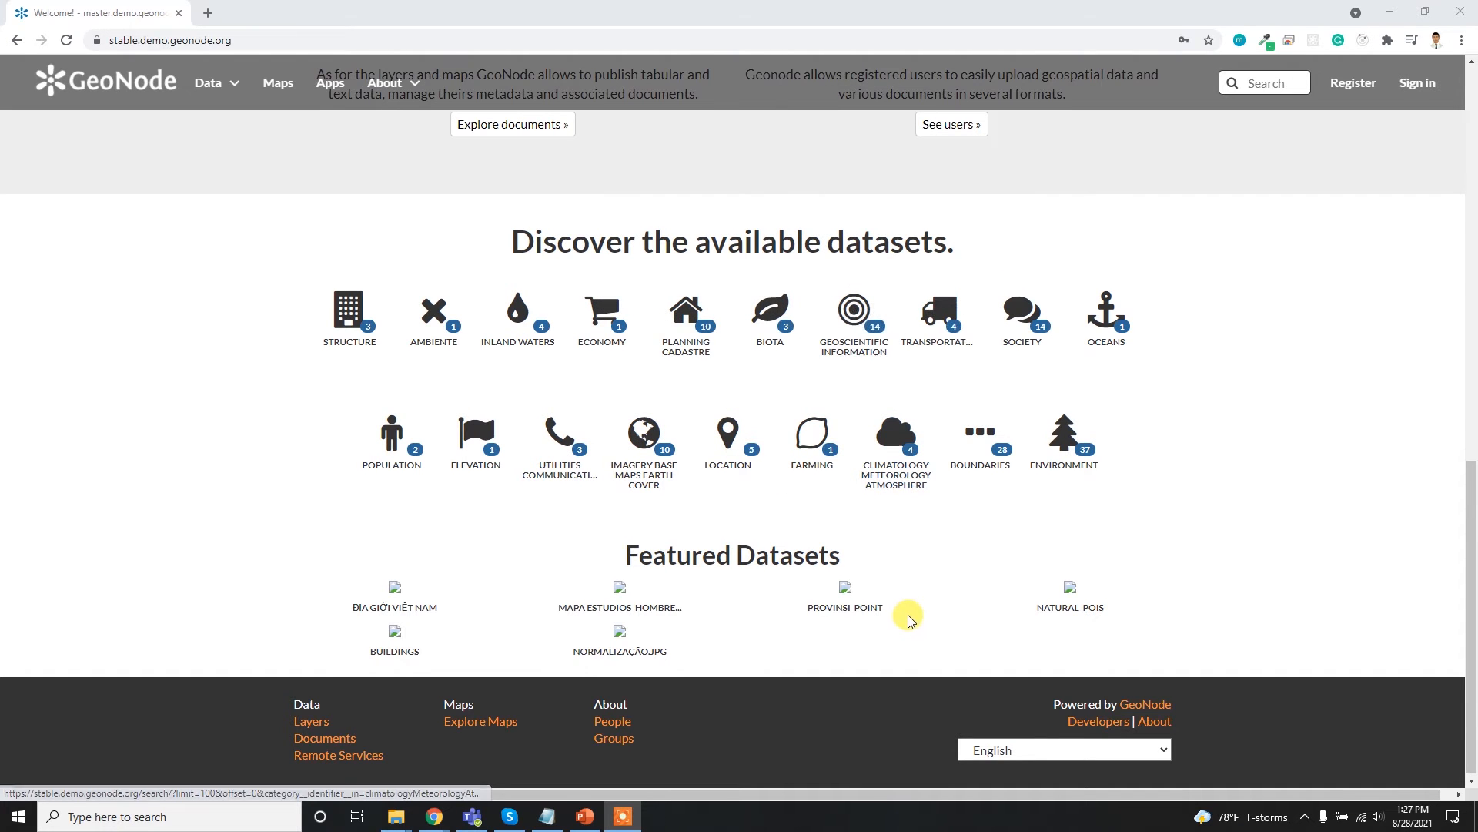
scroll(884, 599, up, 10)
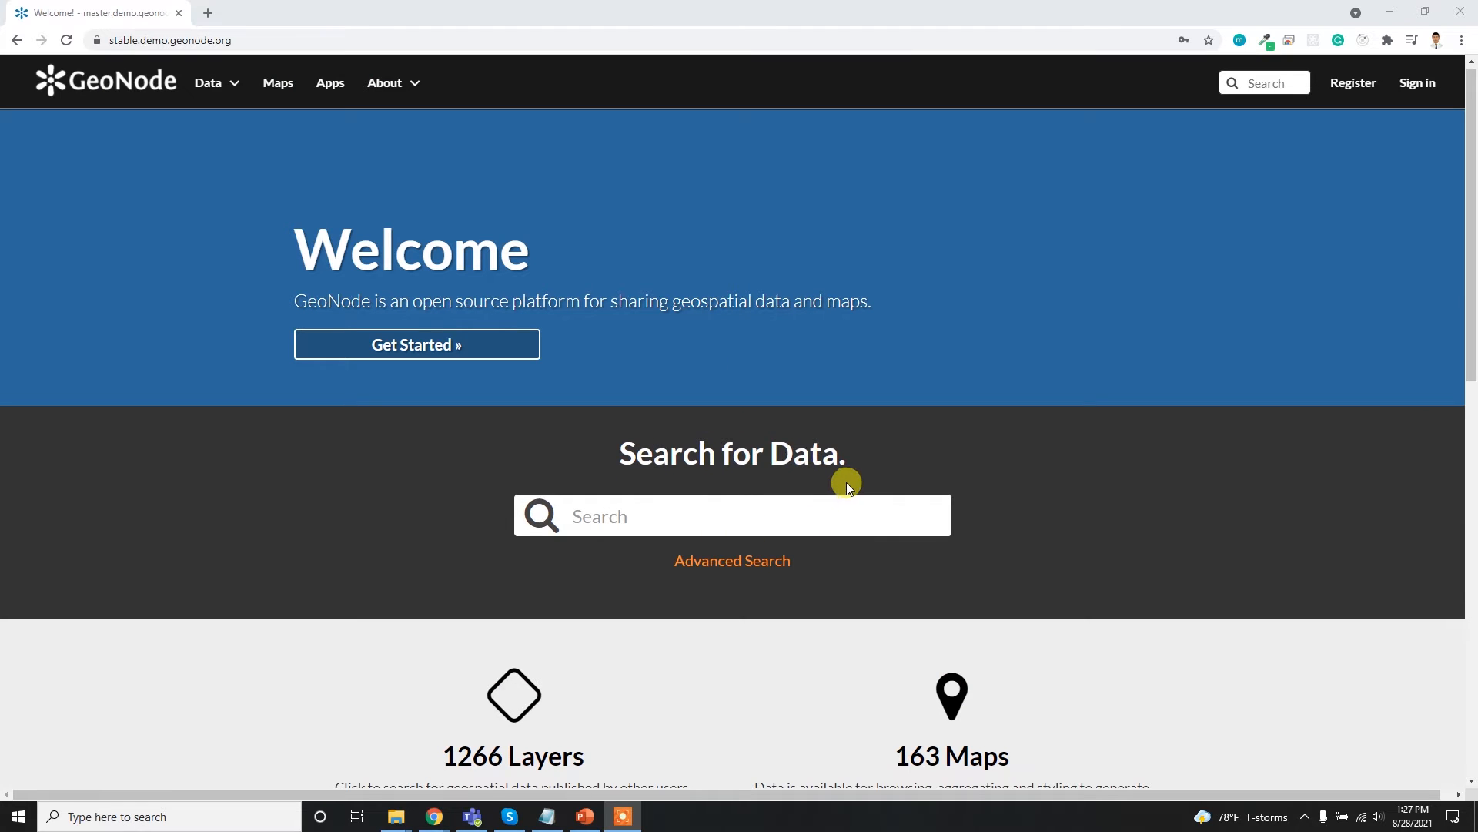
click(1356, 93)
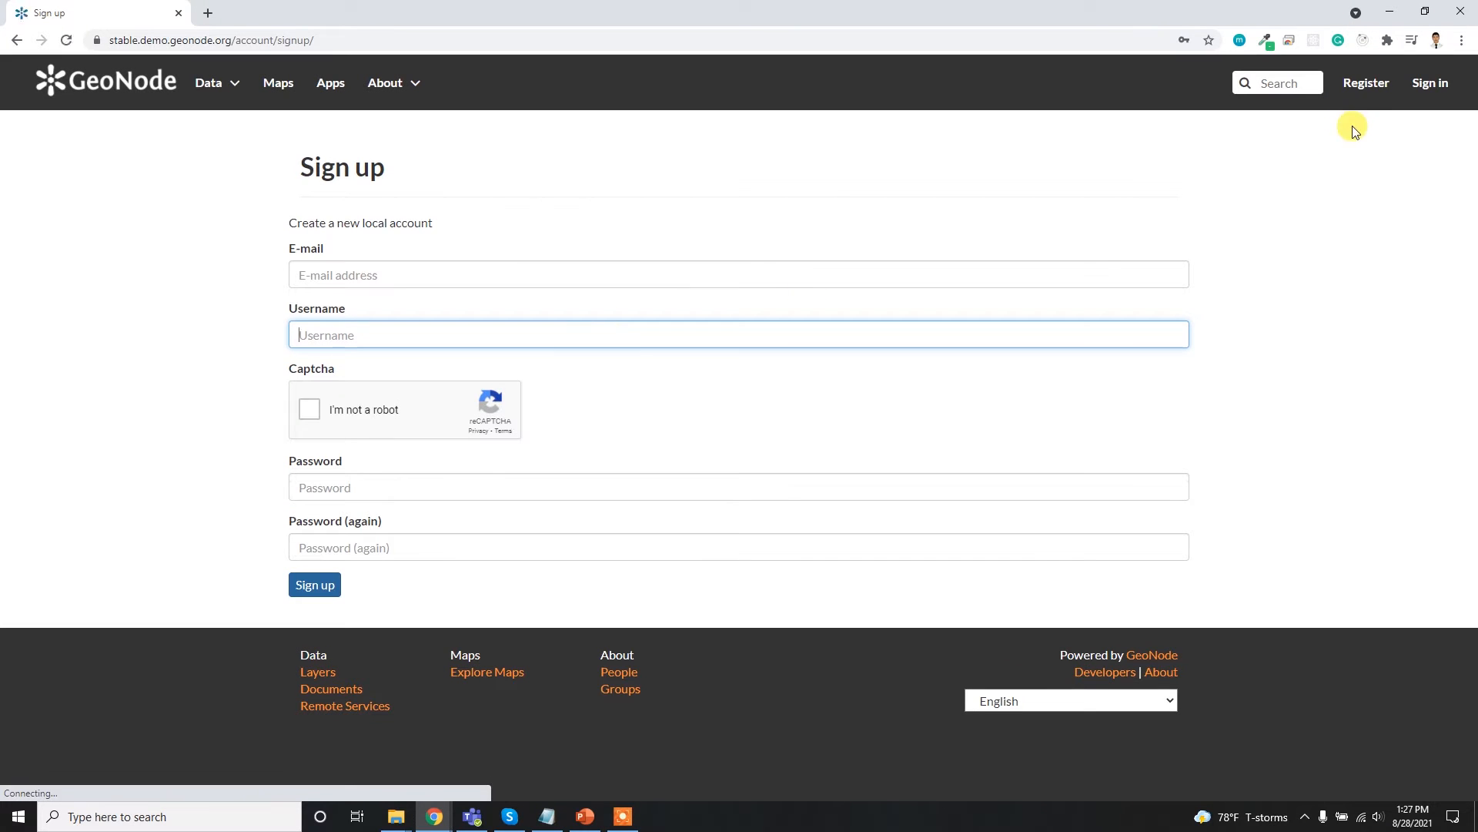
click(371, 275)
click(550, 227)
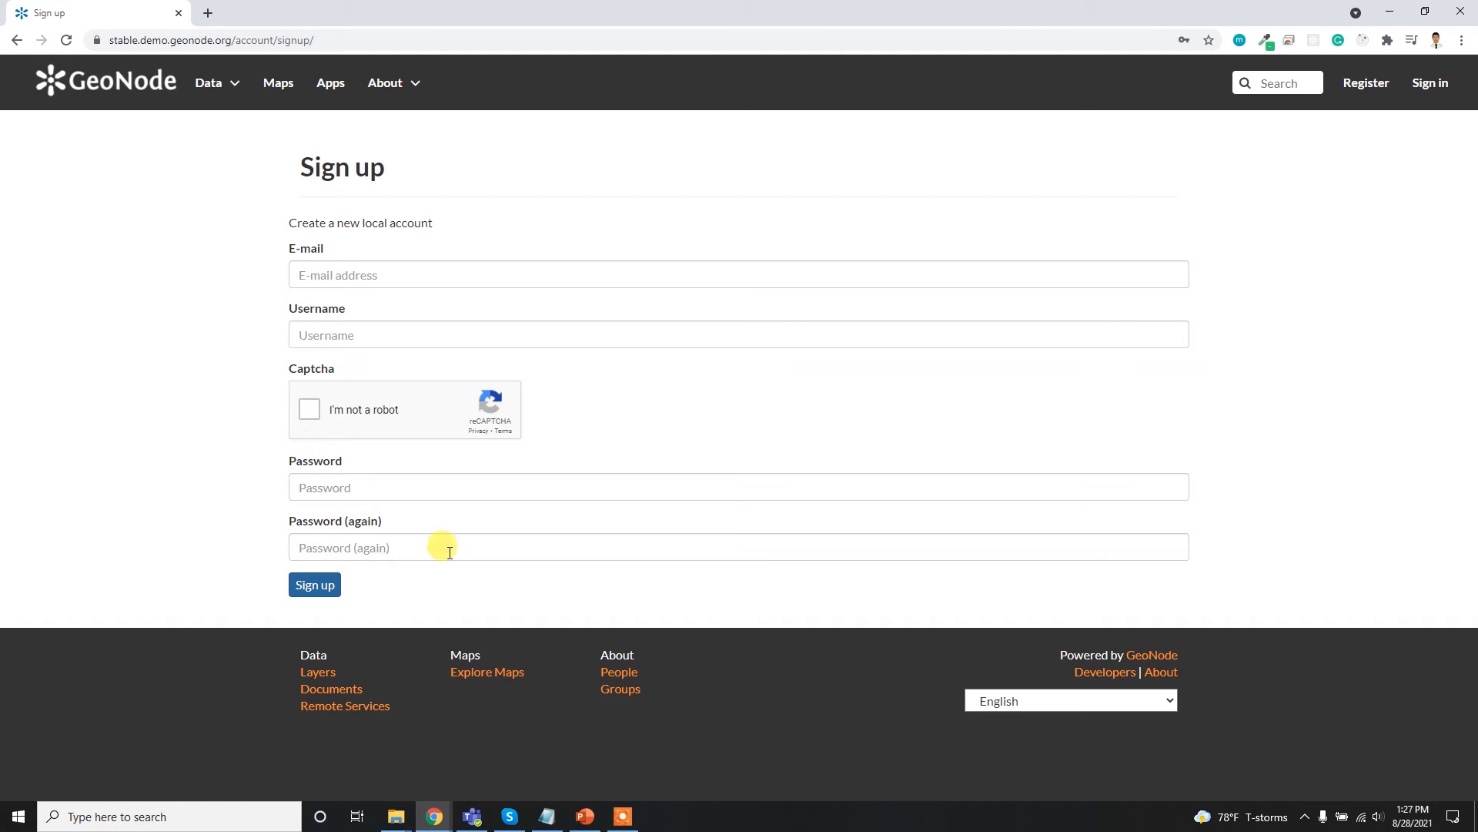
- Sign in to the site with the saved account credentials
click(1428, 86)
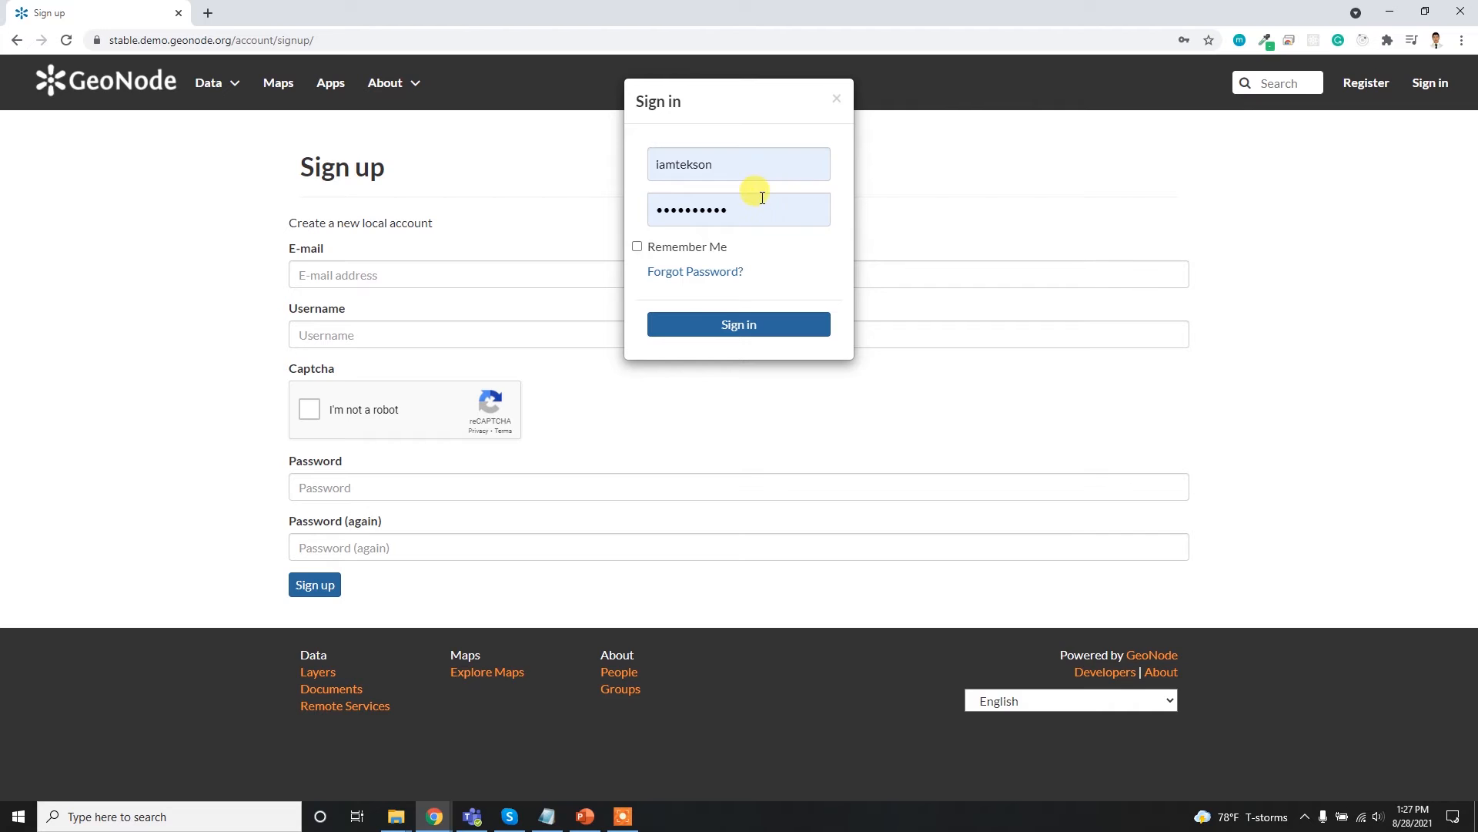
click(729, 332)
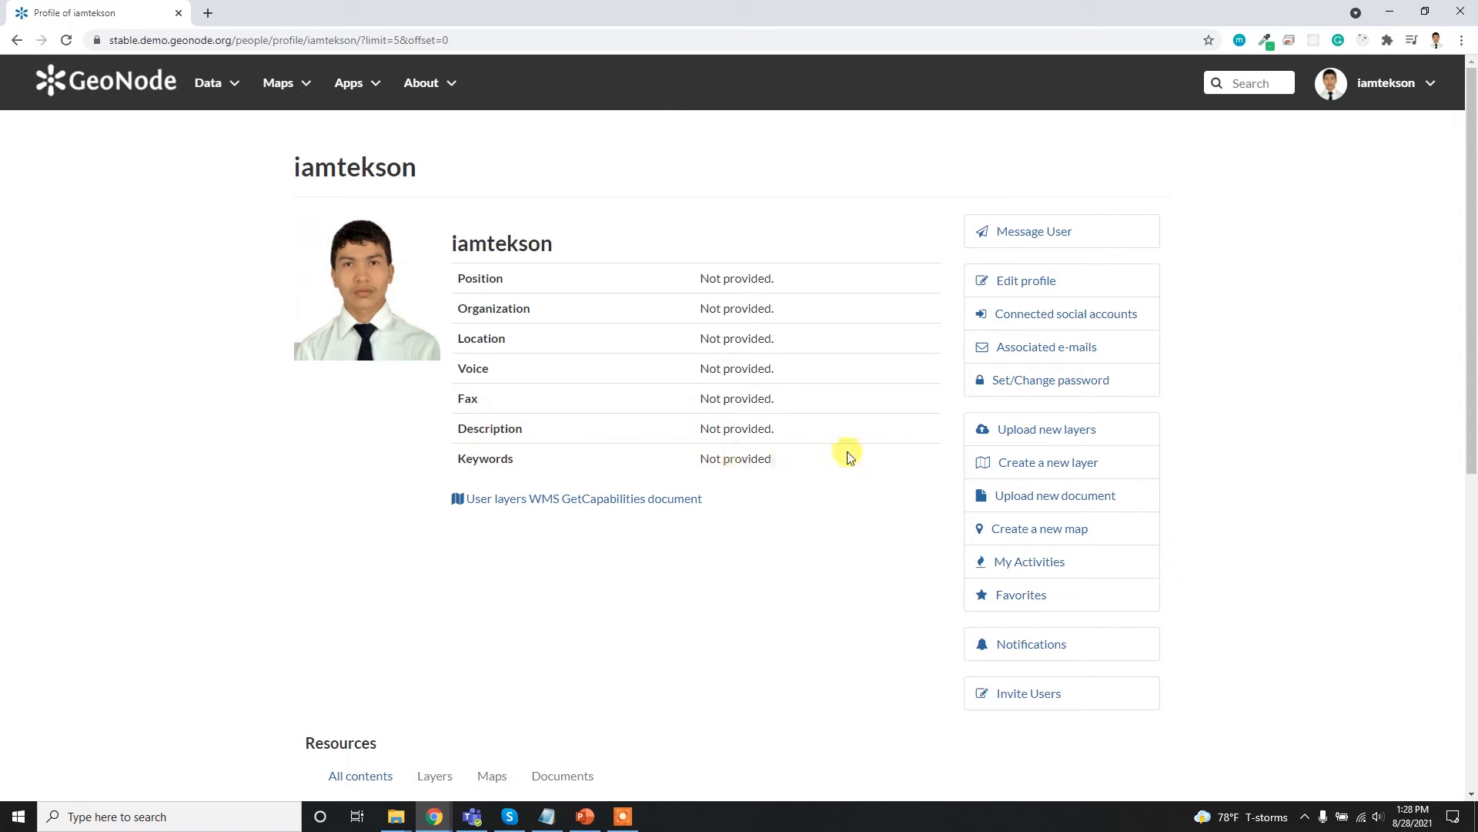
- Examine the profile page's personal details, its available account actions and the list of owned resources
scroll(847, 452, down, 4)
scroll(856, 452, up, 4)
scroll(489, 539, down, 2)
scroll(612, 471, up, 2)
scroll(490, 570, down, 4)
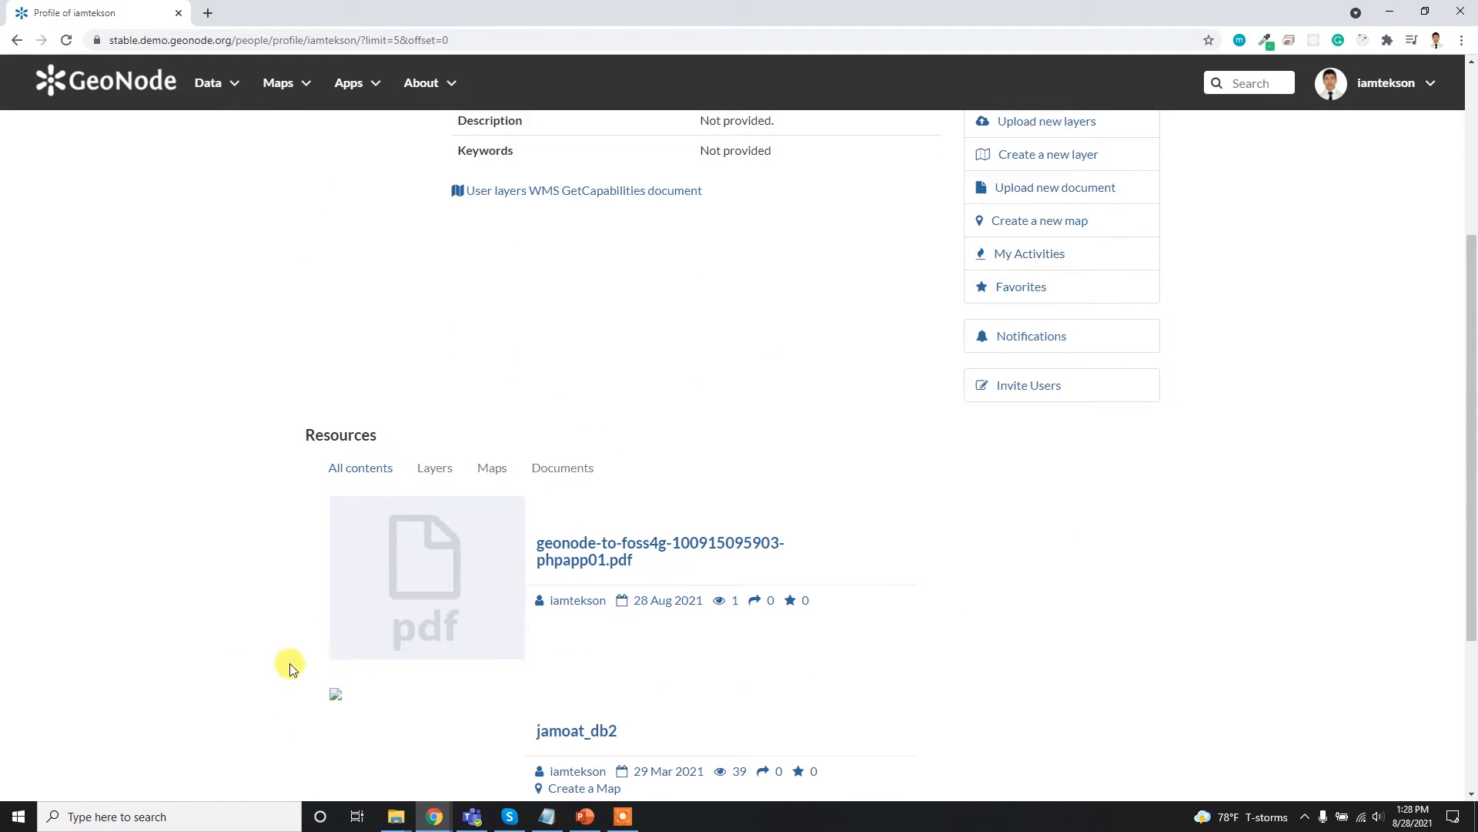
scroll(320, 629, down, 3)
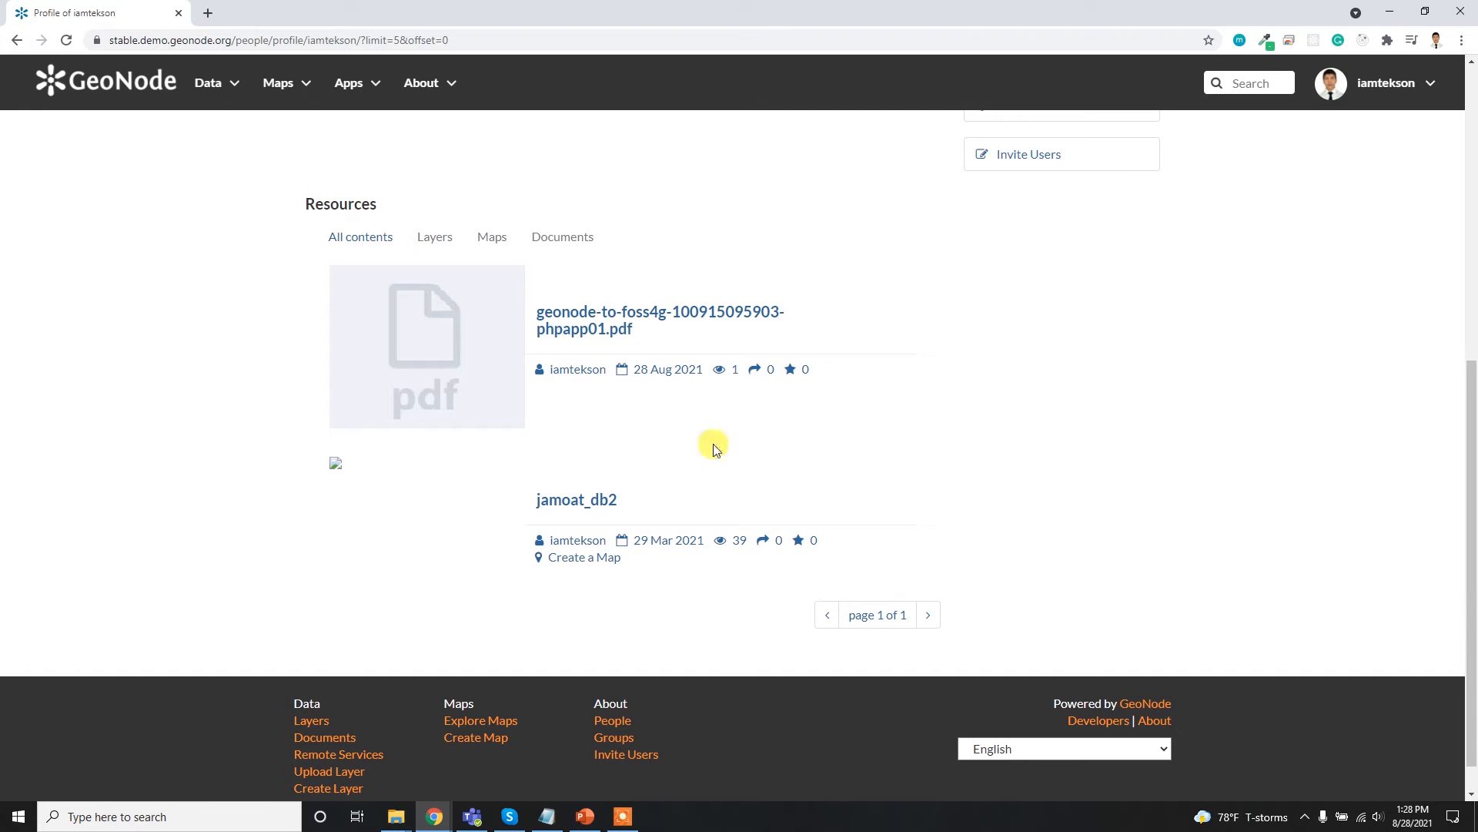
scroll(716, 446, up, 2)
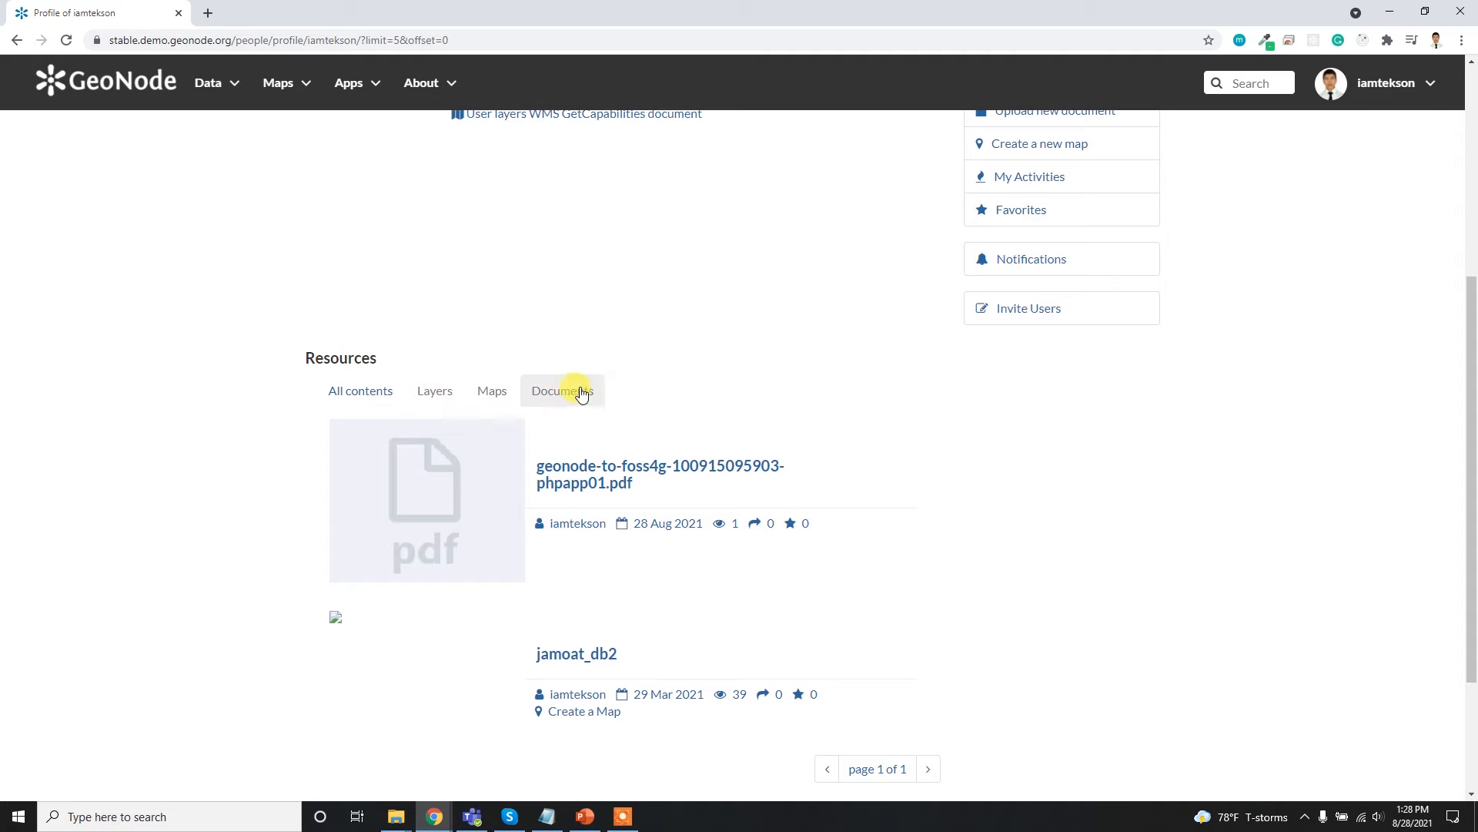
scroll(864, 466, up, 5)
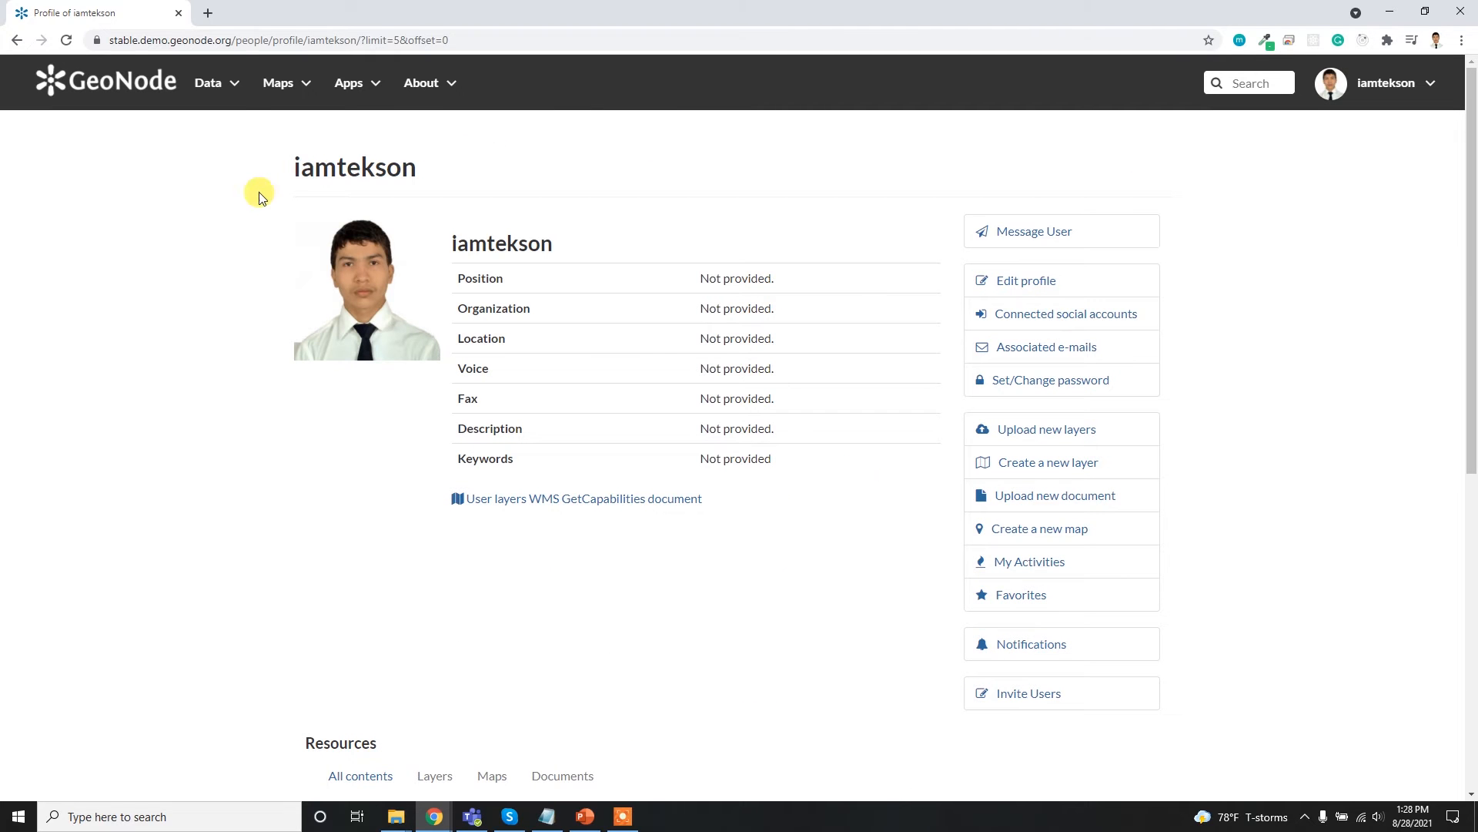
- Return to the site's home page and open the Upload Layer page
click(176, 85)
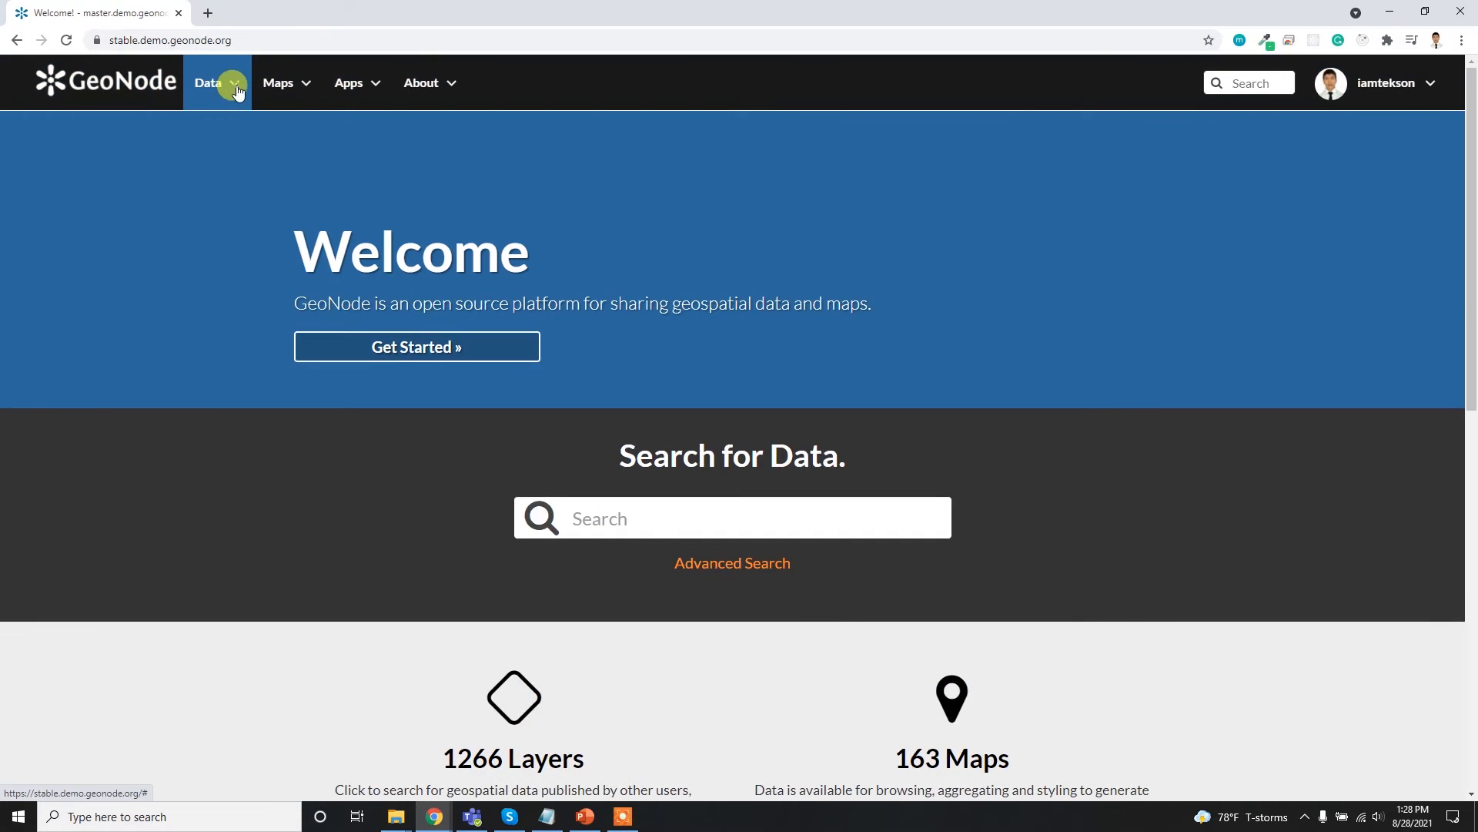
click(235, 87)
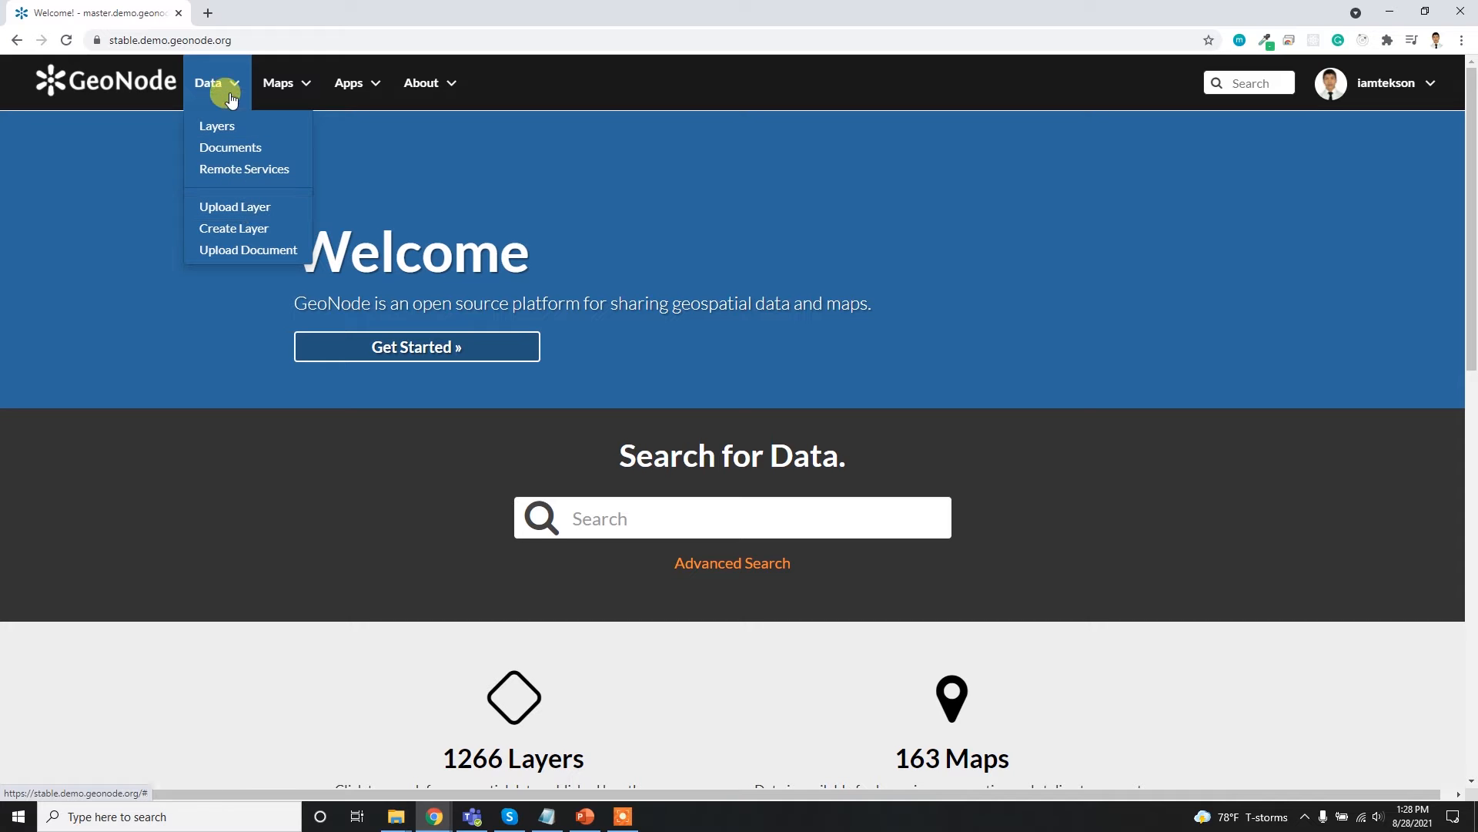
click(242, 209)
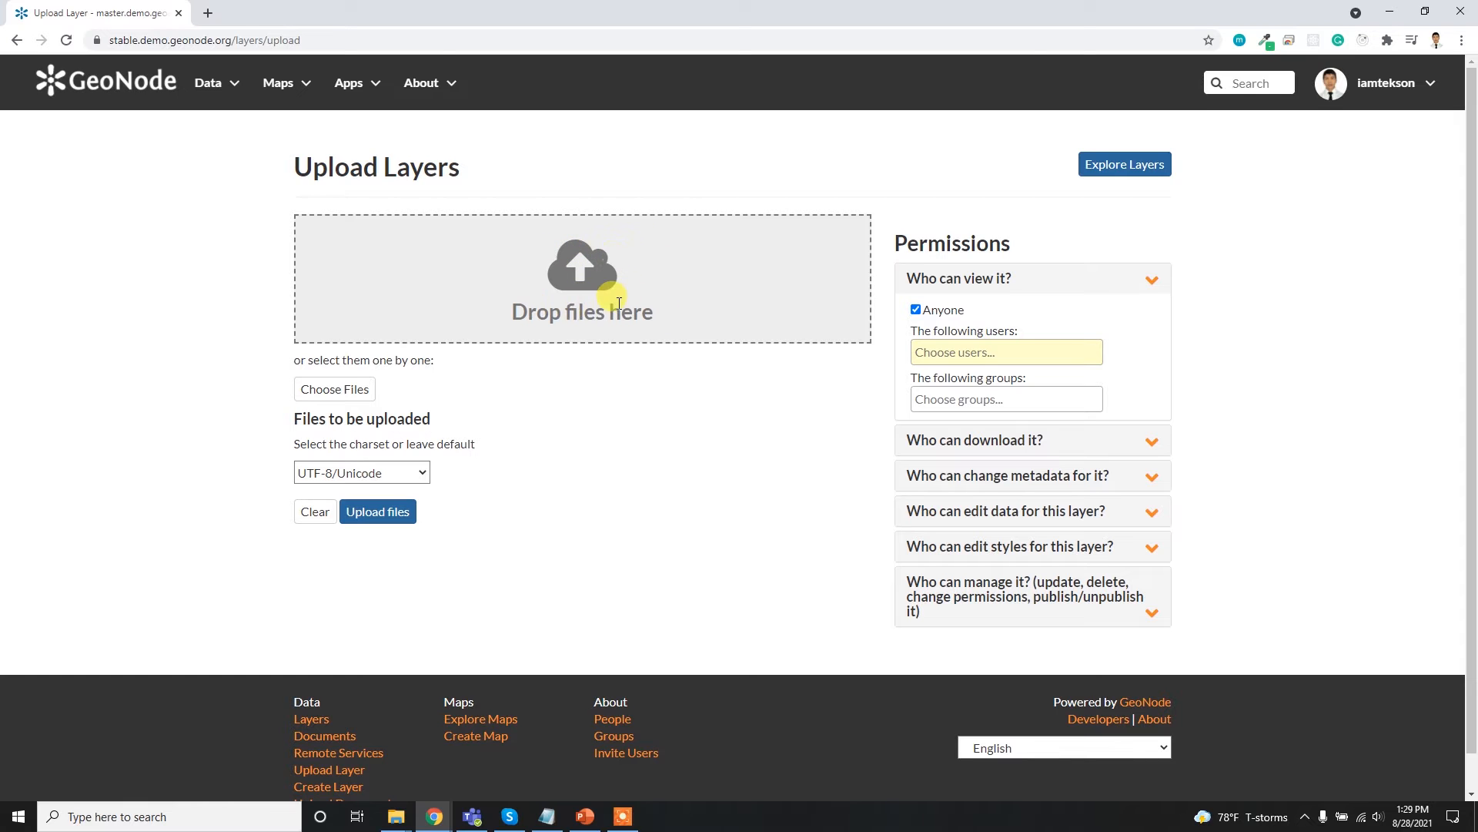
- Choose all seven municipality shapefile components, from .dbf to .shx, in the Desktop folder inside Downloads and upload them with the default charset
click(337, 394)
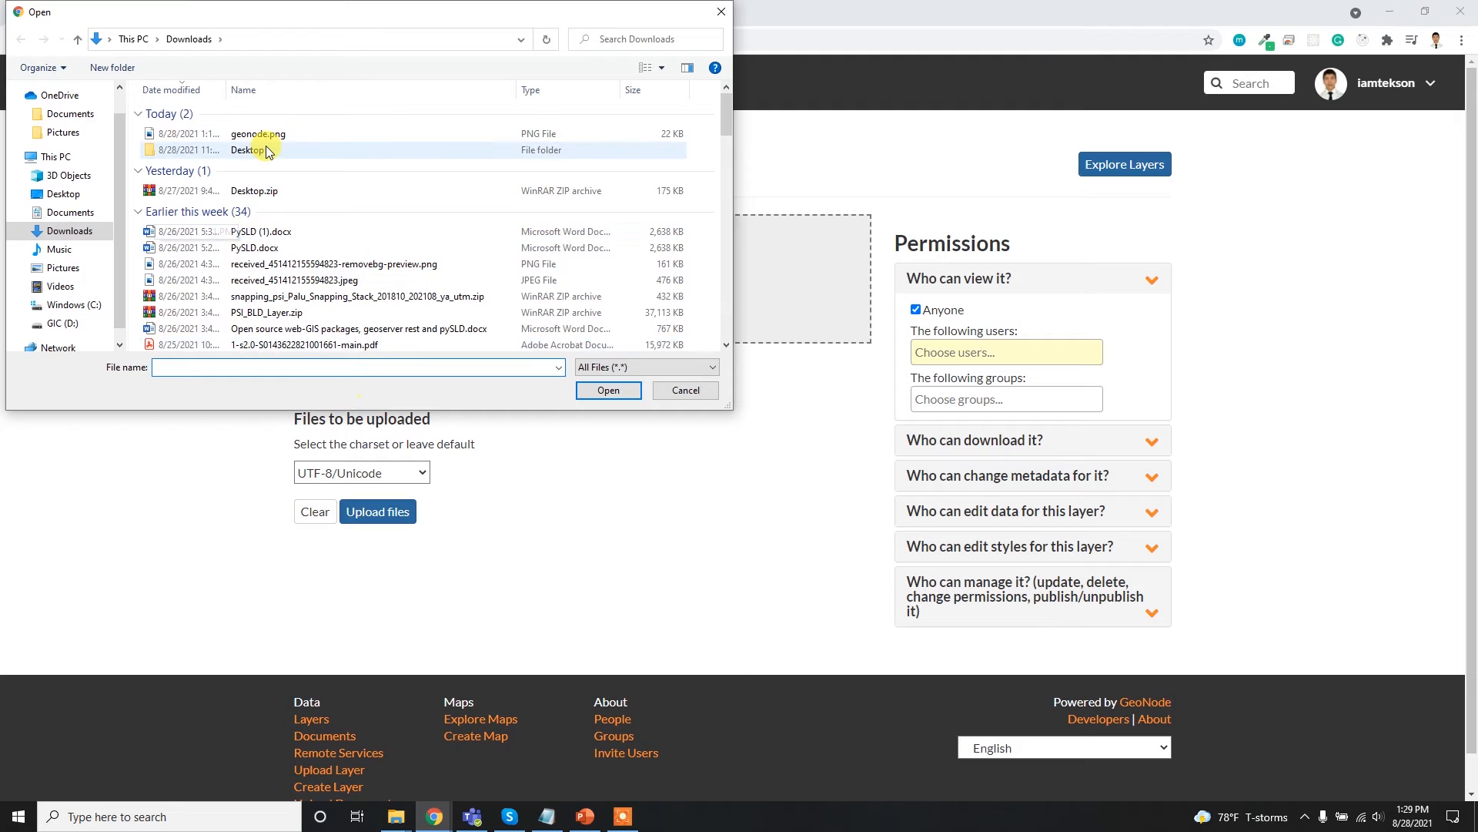
double_click(265, 150)
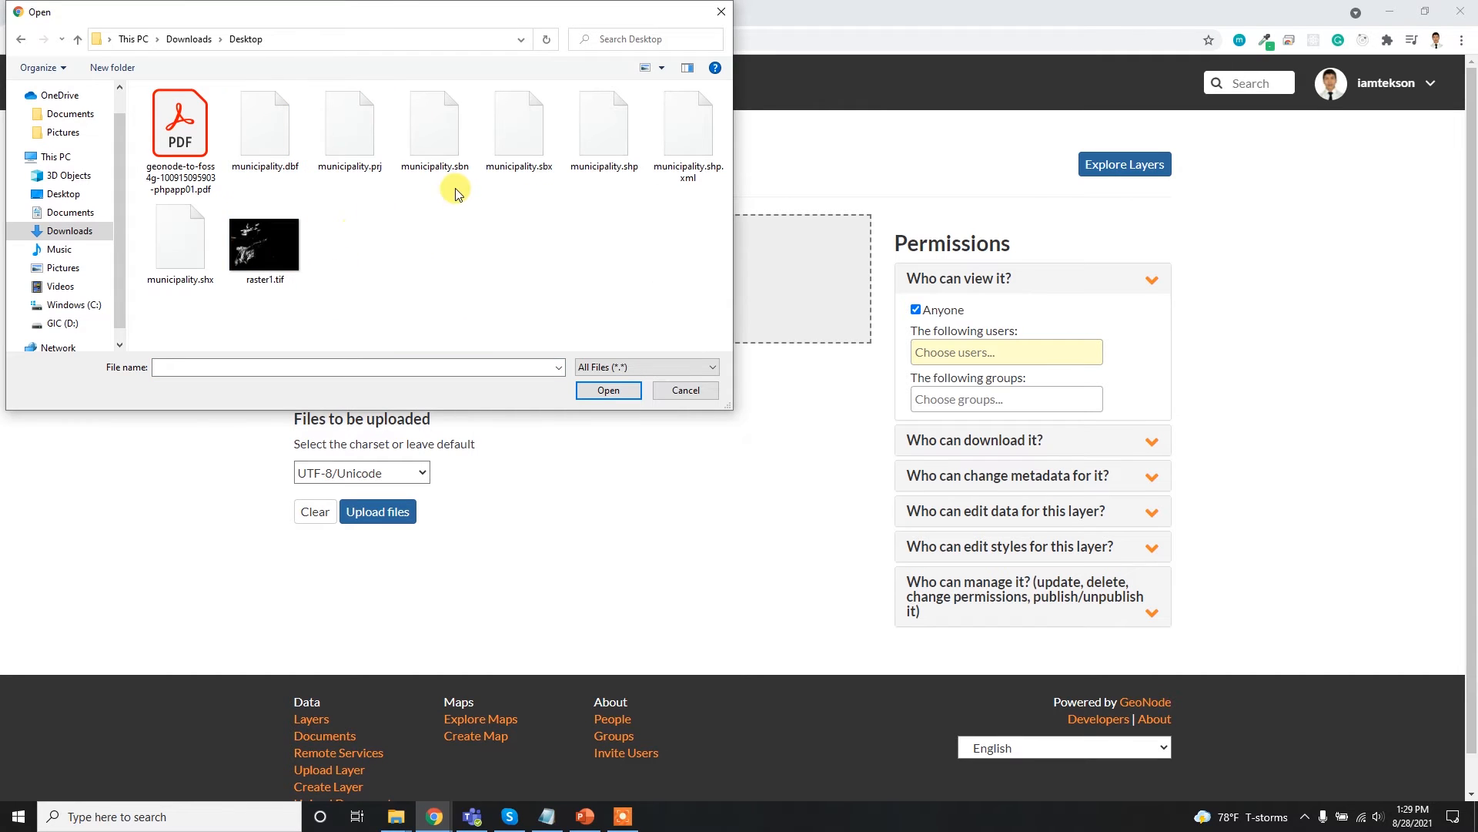
click(261, 154)
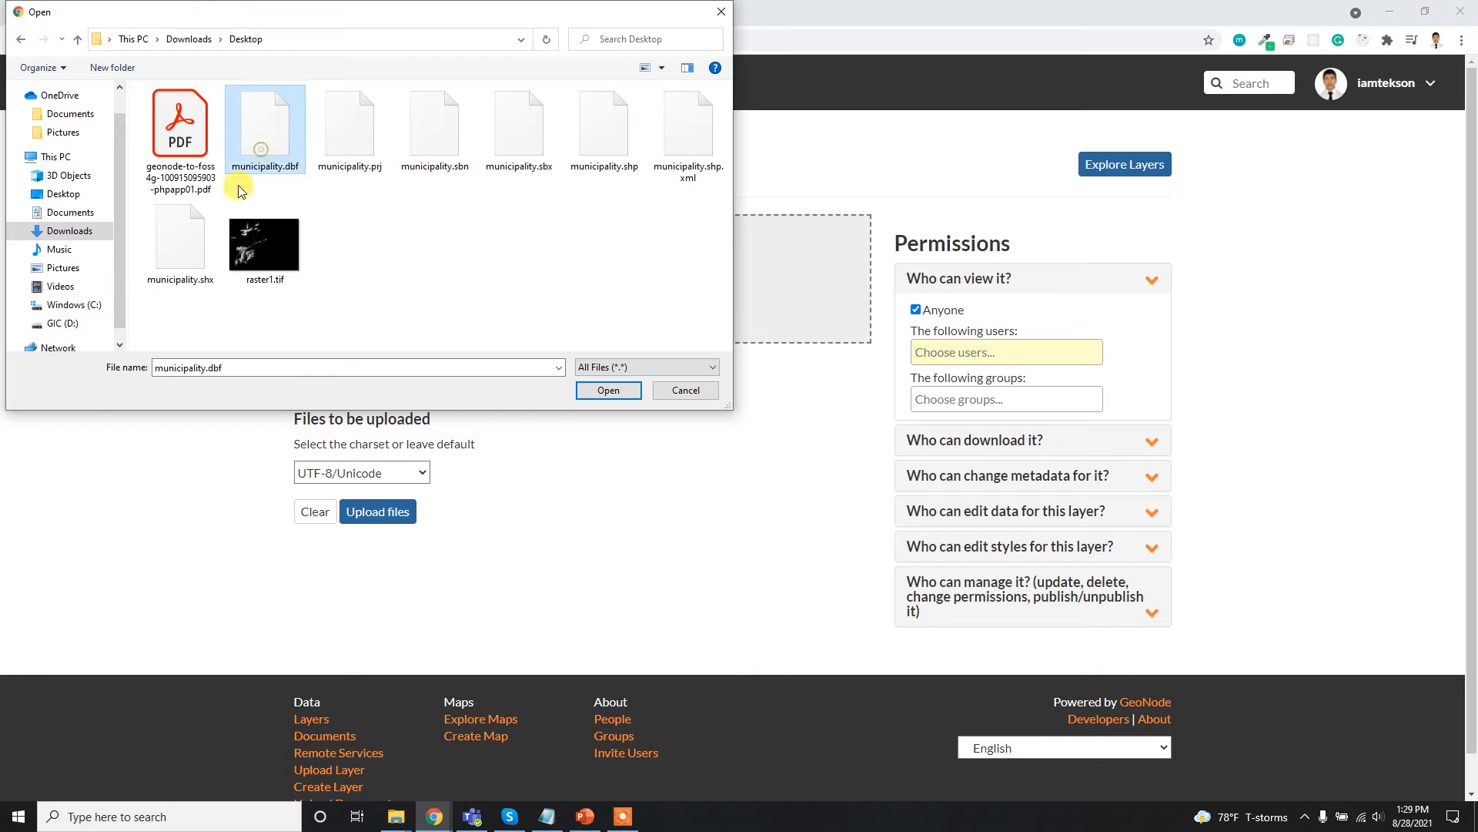
shift+click(180, 240)
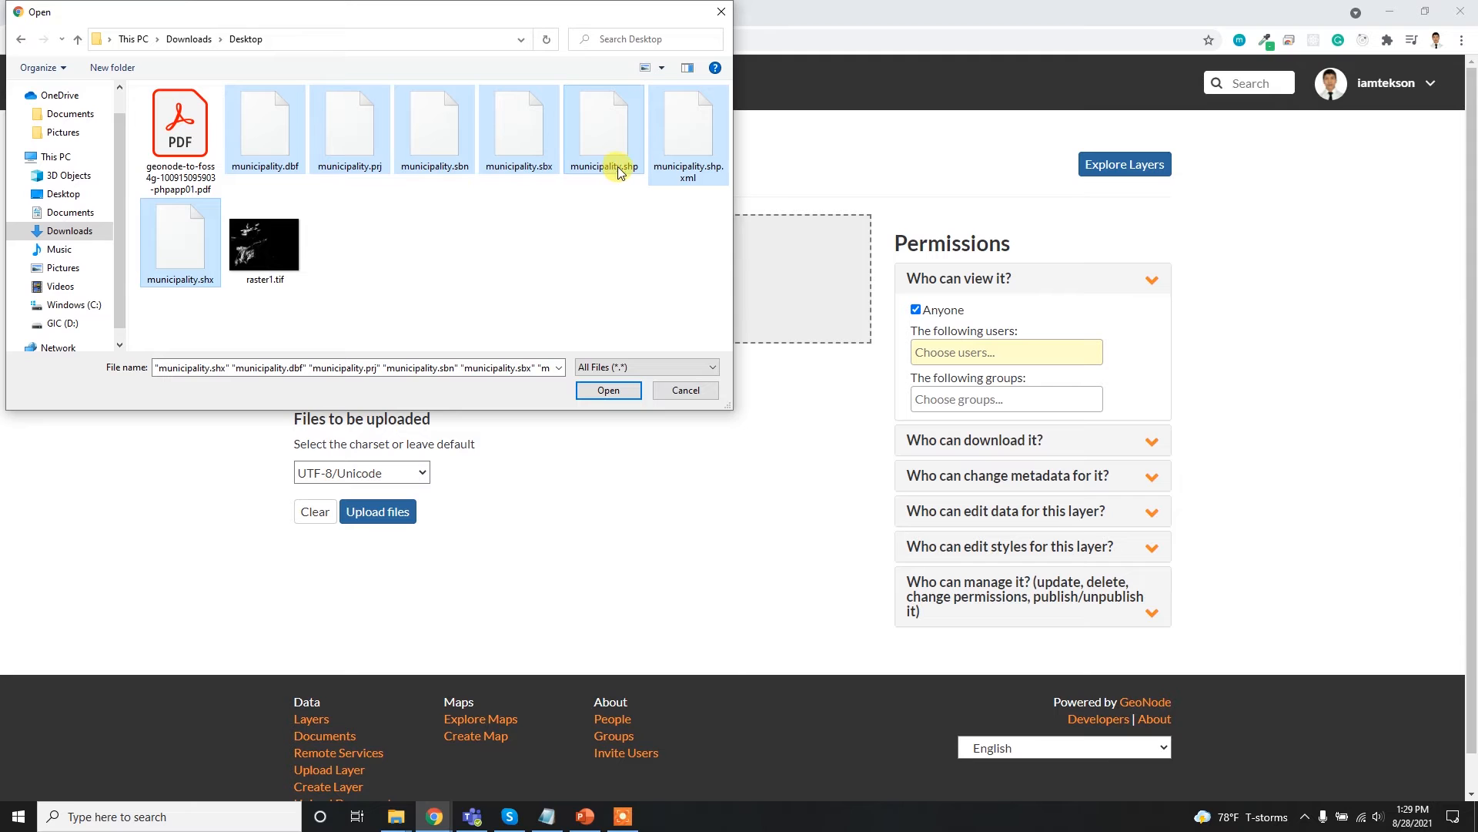
click(612, 392)
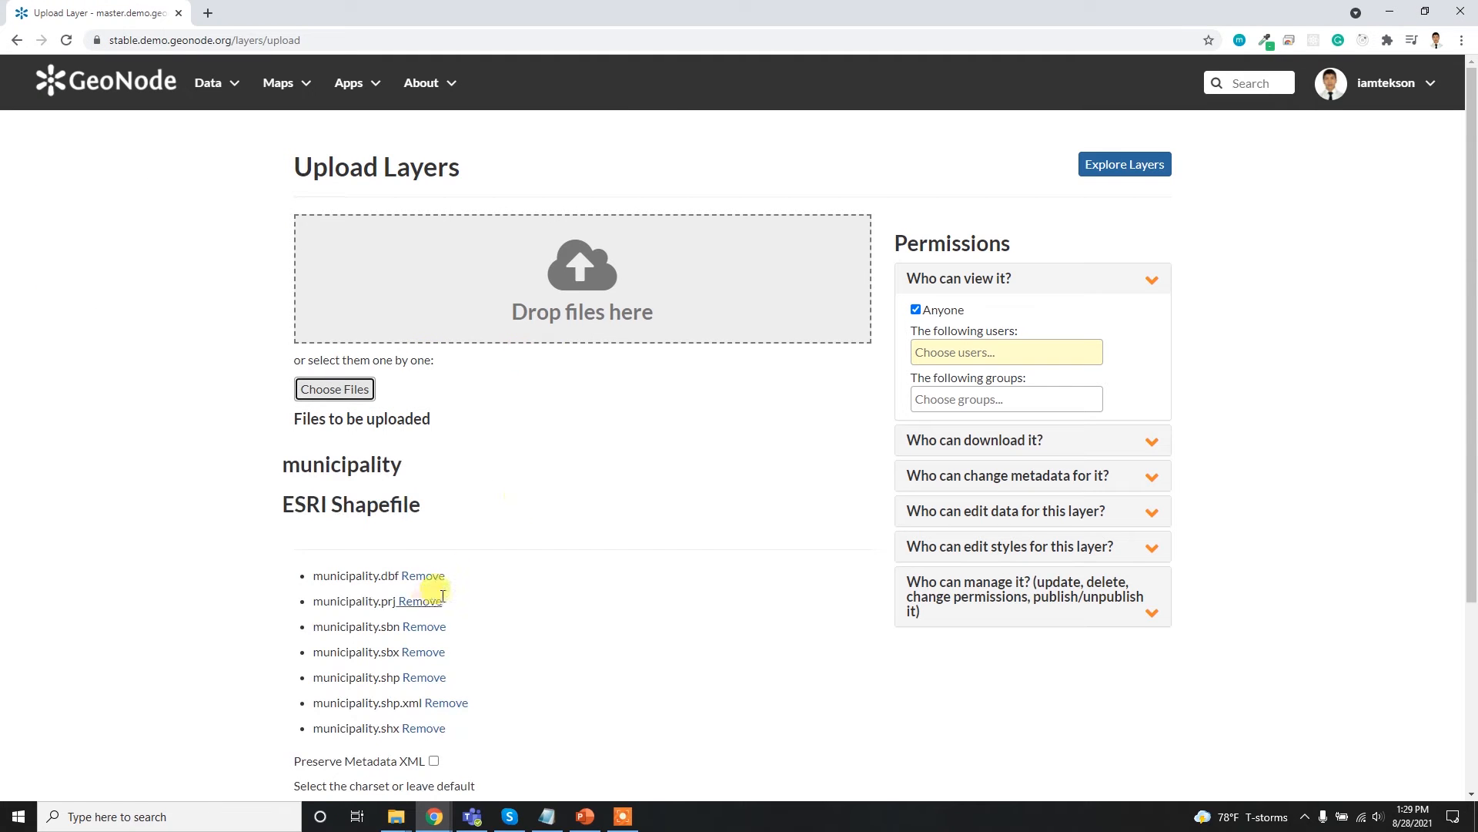
scroll(528, 462, down, 3)
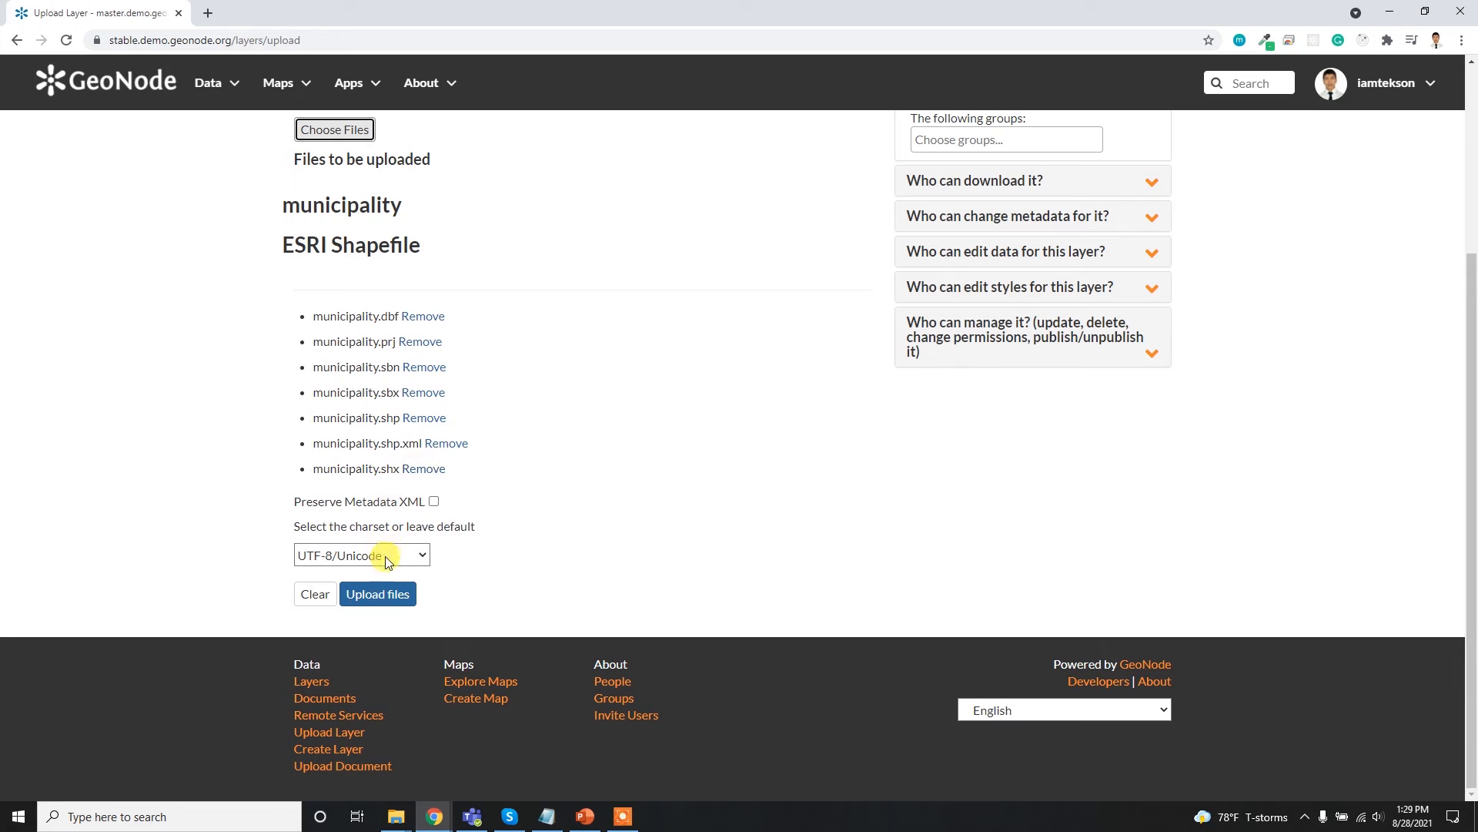
click(408, 587)
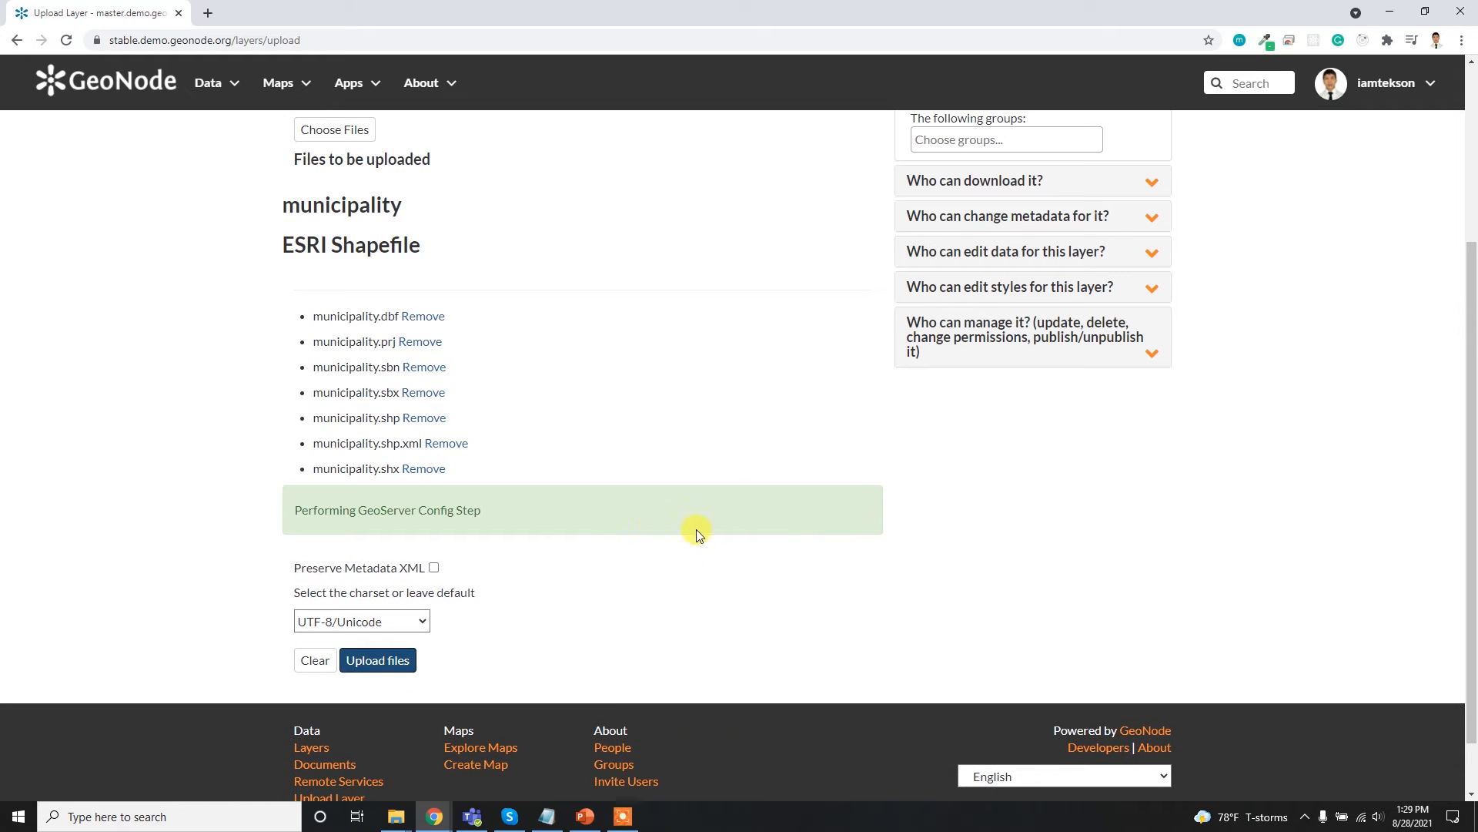
- Check the municipality upload's progress in the upload status table and open the uploaded layer's page from there
scroll(508, 512, up, 2)
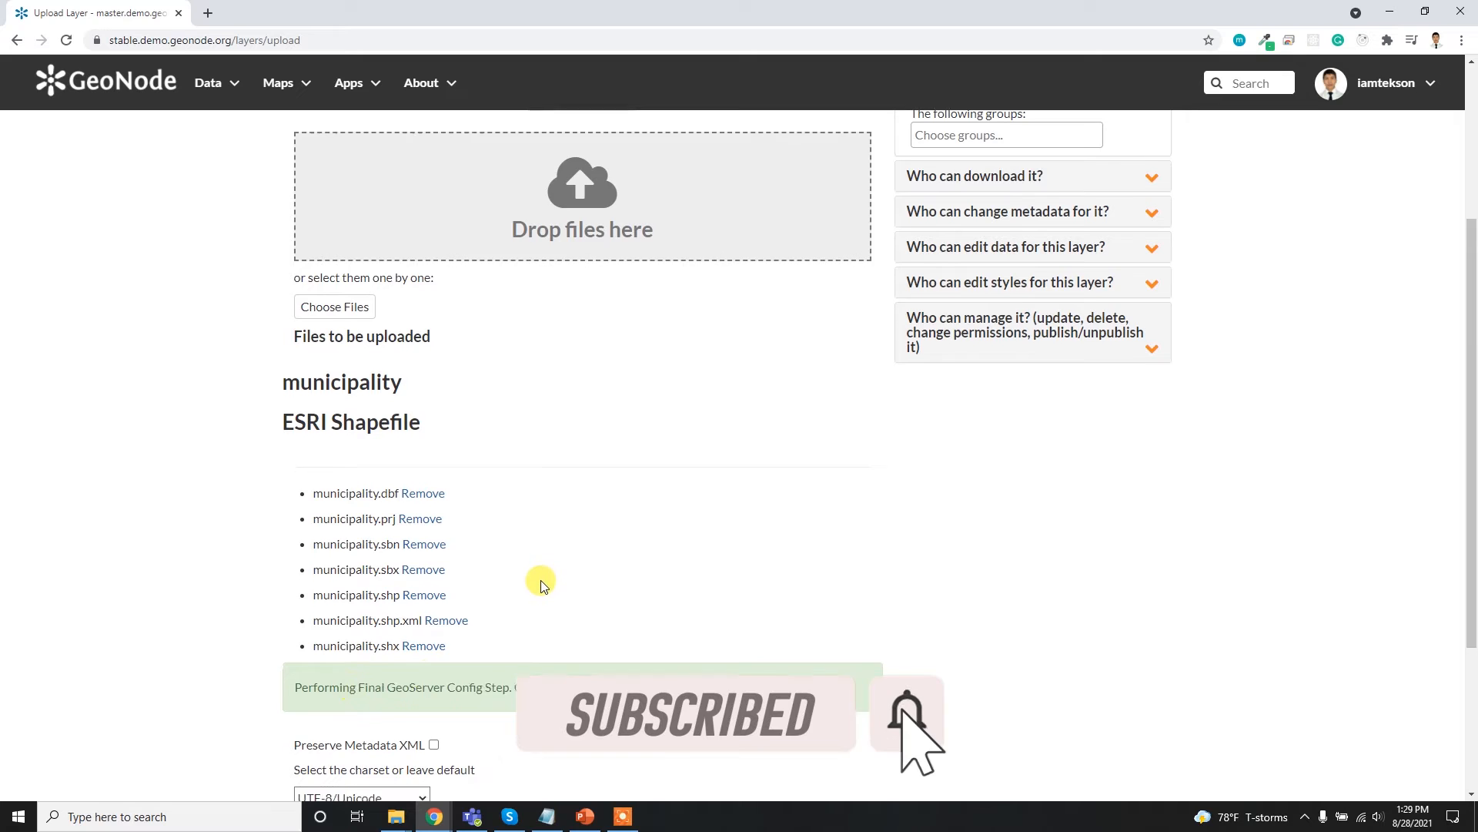
scroll(538, 583, down, 3)
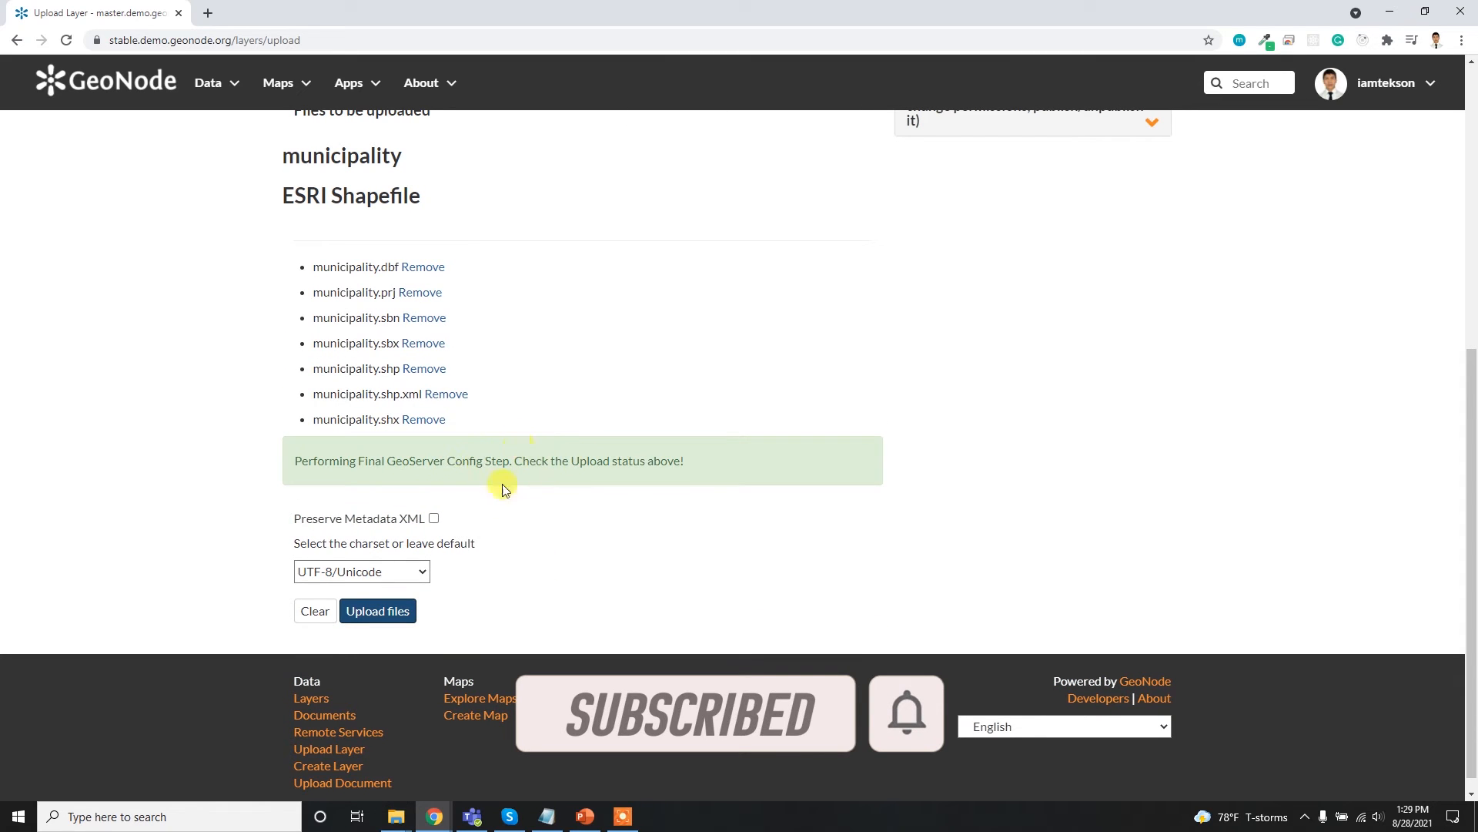
scroll(579, 500, up, 4)
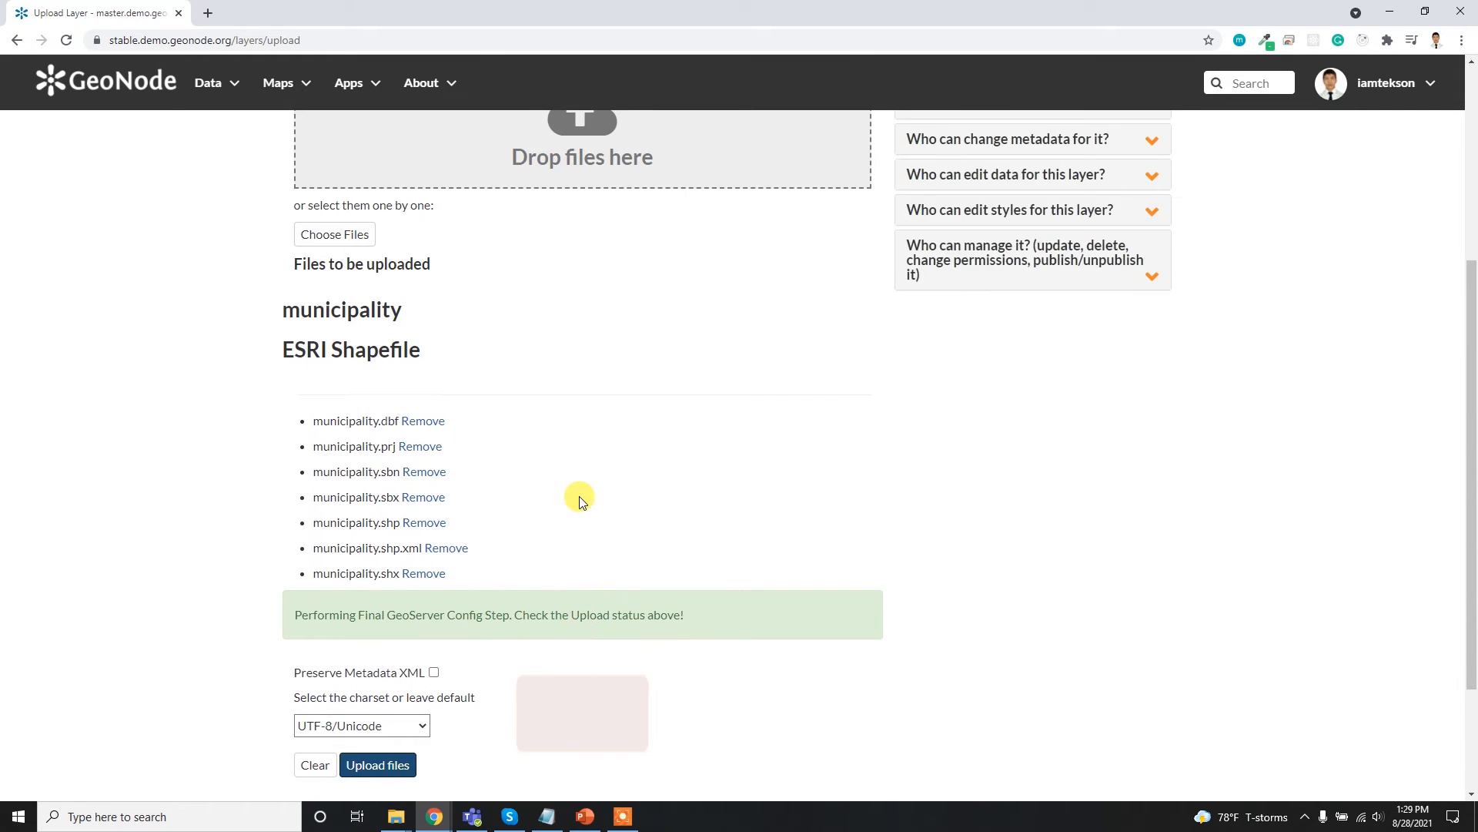
scroll(579, 501, up, 2)
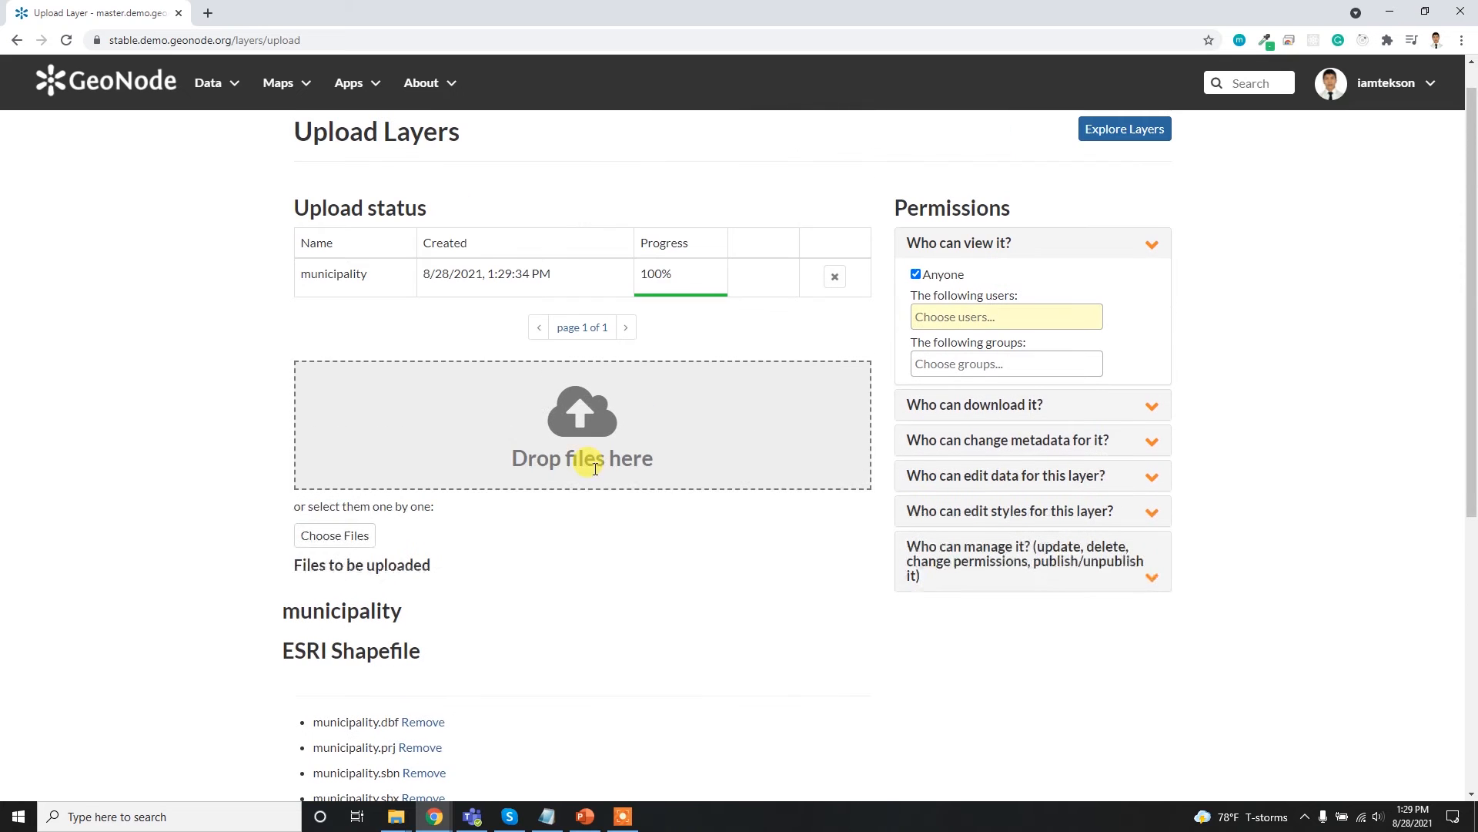
scroll(663, 429, down, 6)
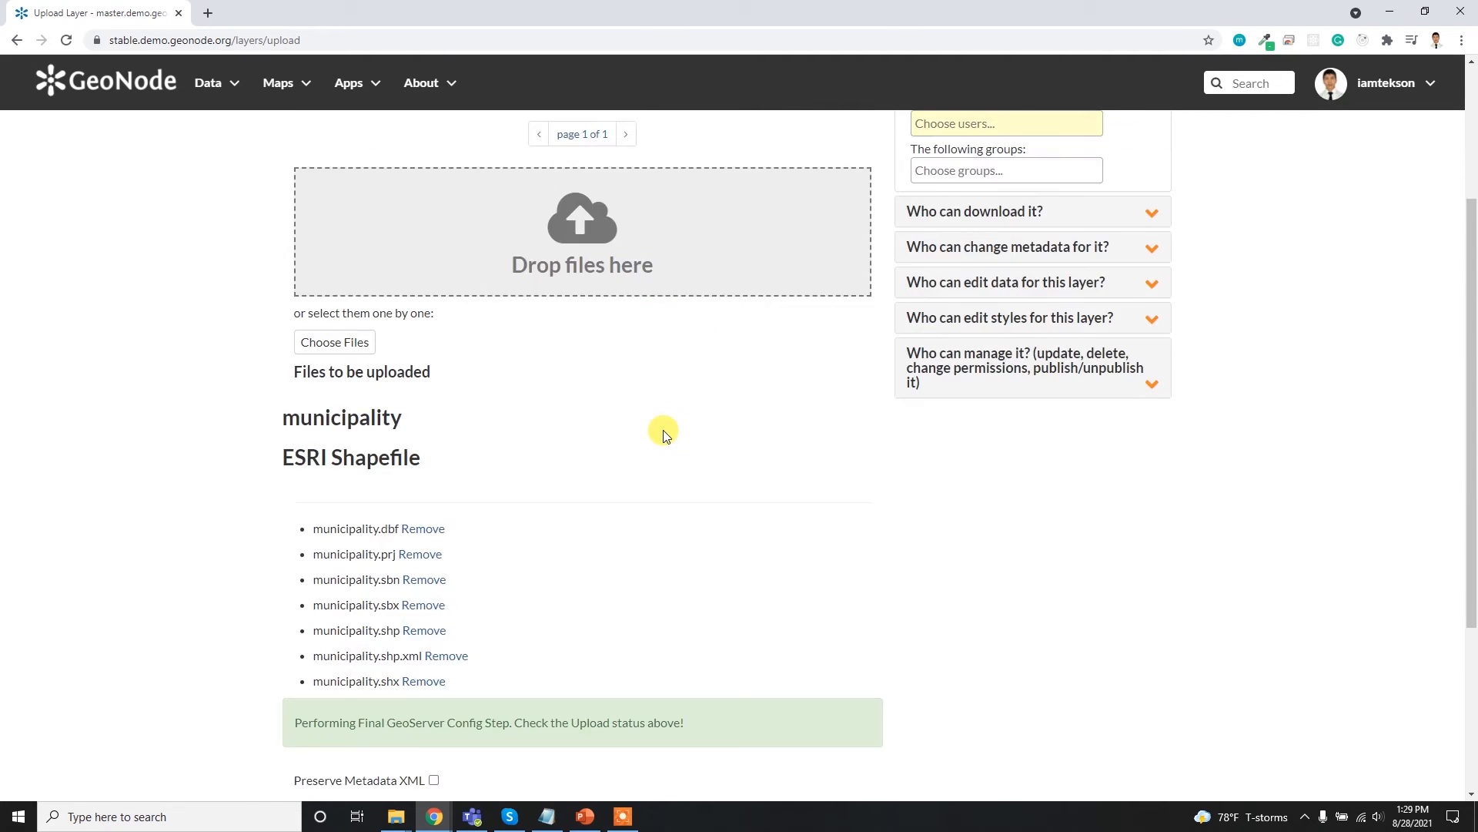
scroll(660, 347, up, 5)
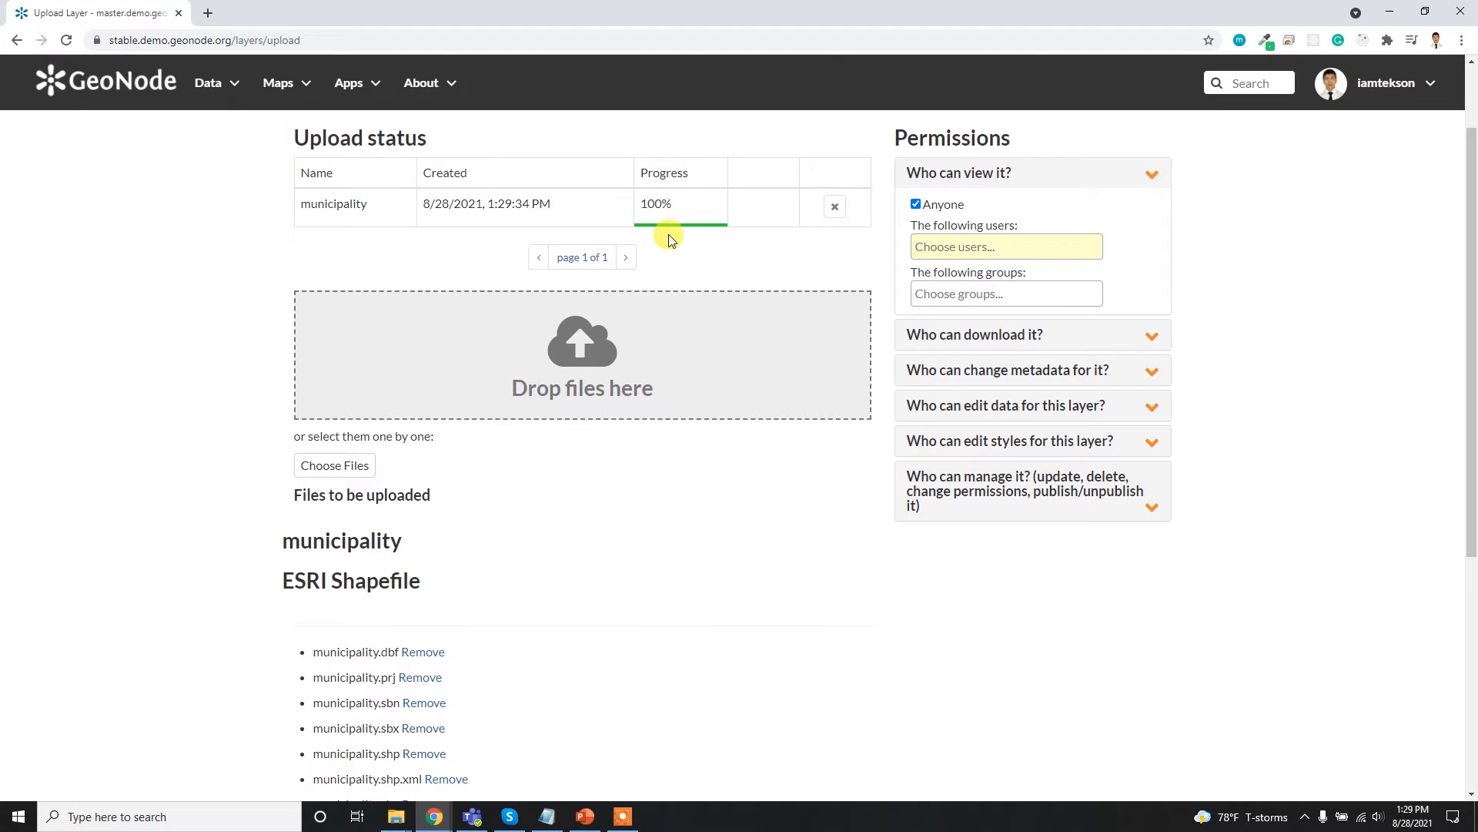
scroll(562, 514, down, 4)
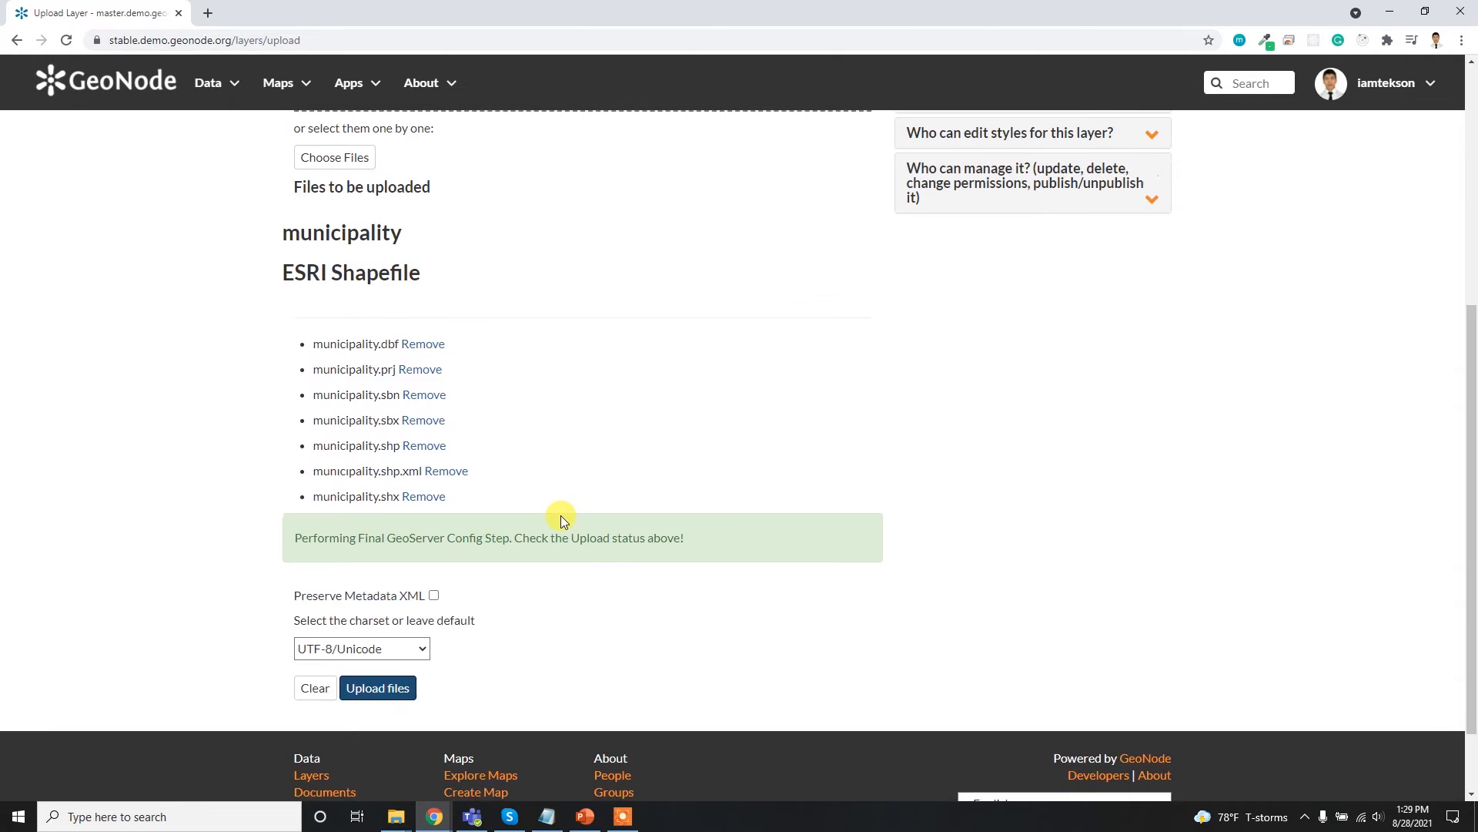
scroll(665, 467, up, 5)
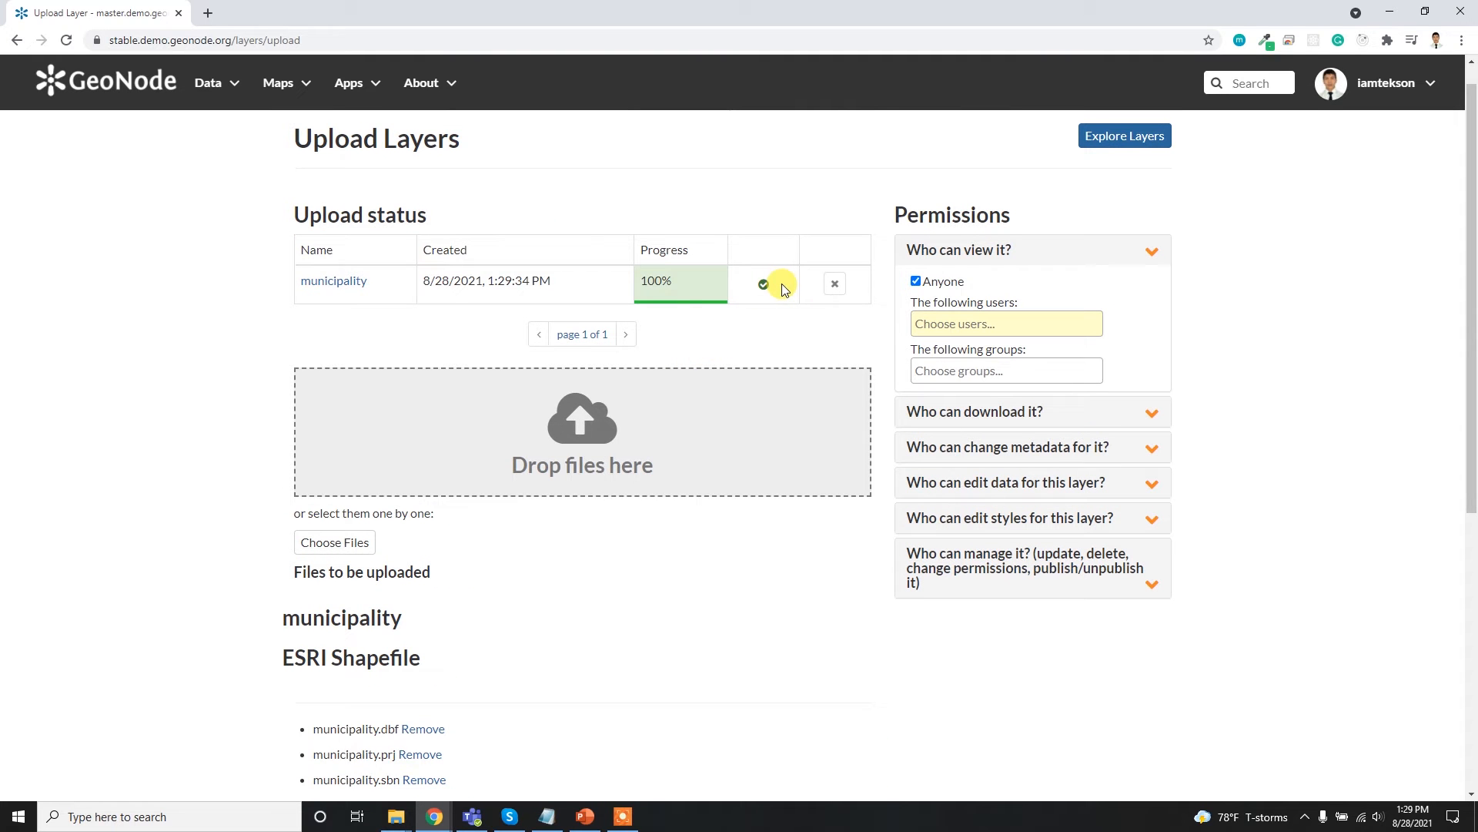
click(351, 283)
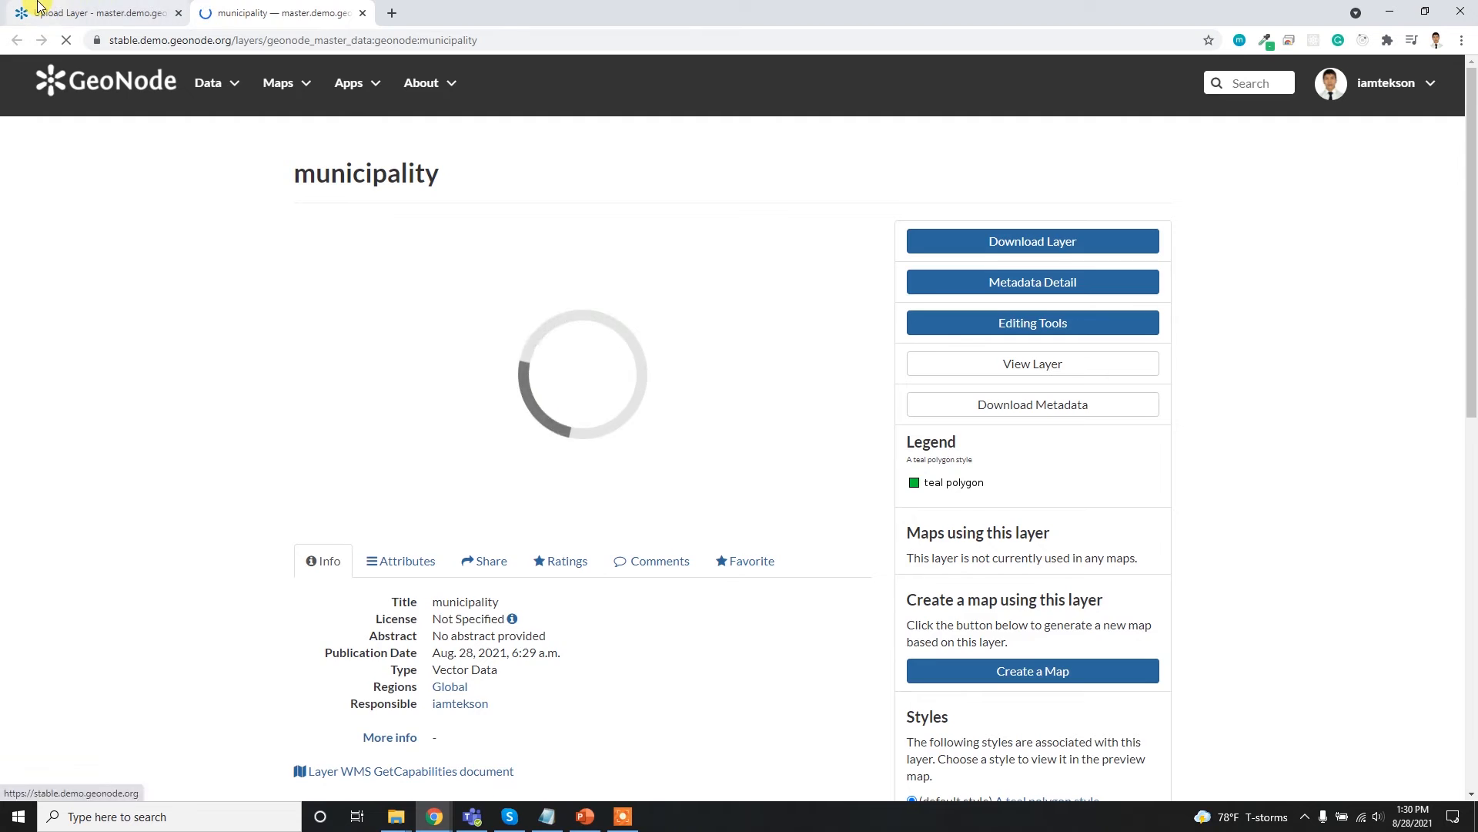
- Return to the Upload Layer page and review its file list, upload status and permission options
click(94, 13)
scroll(289, 485, down, 4)
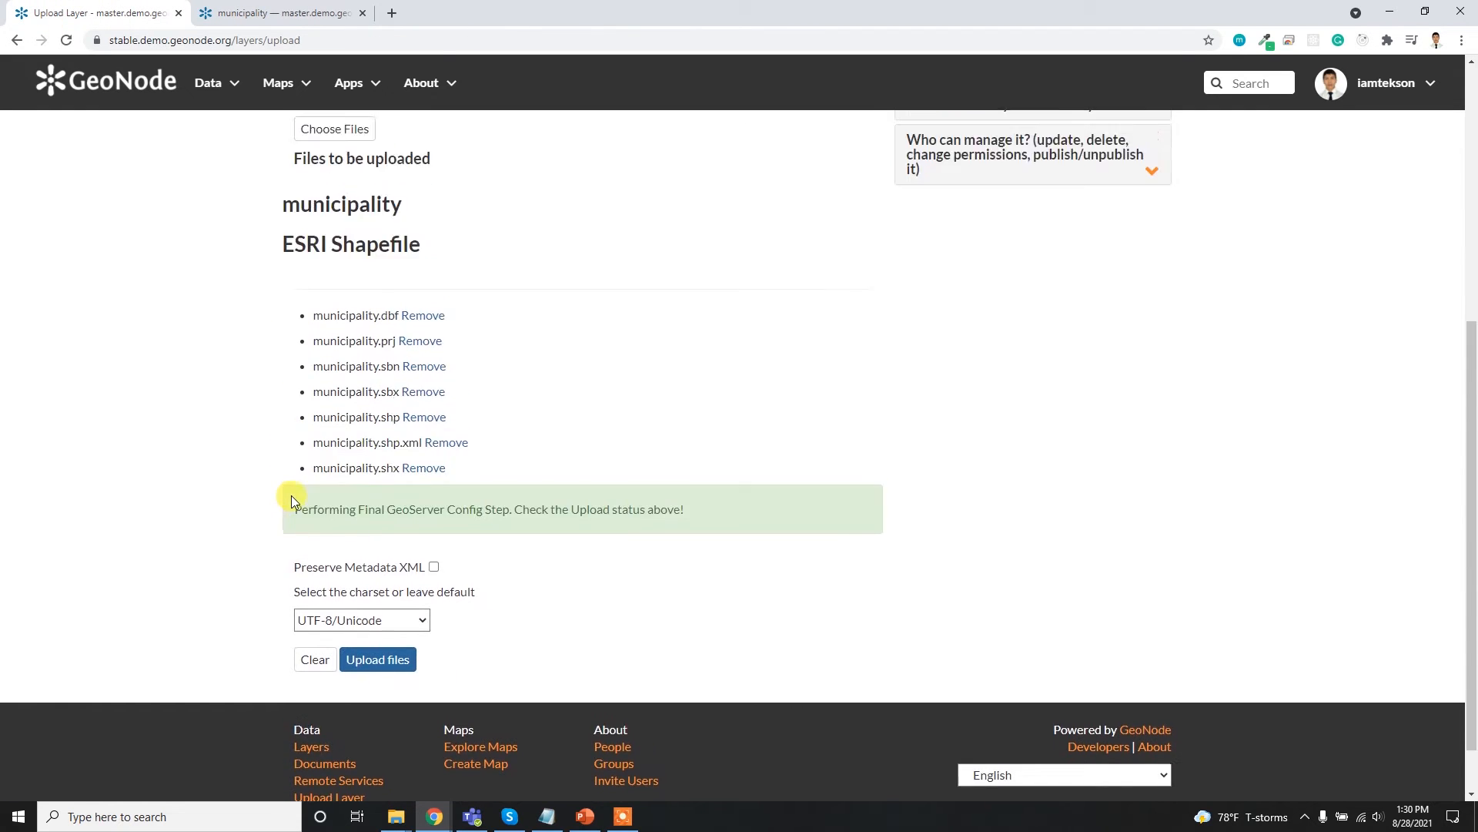
scroll(291, 492, up, 5)
scroll(808, 456, up, 1)
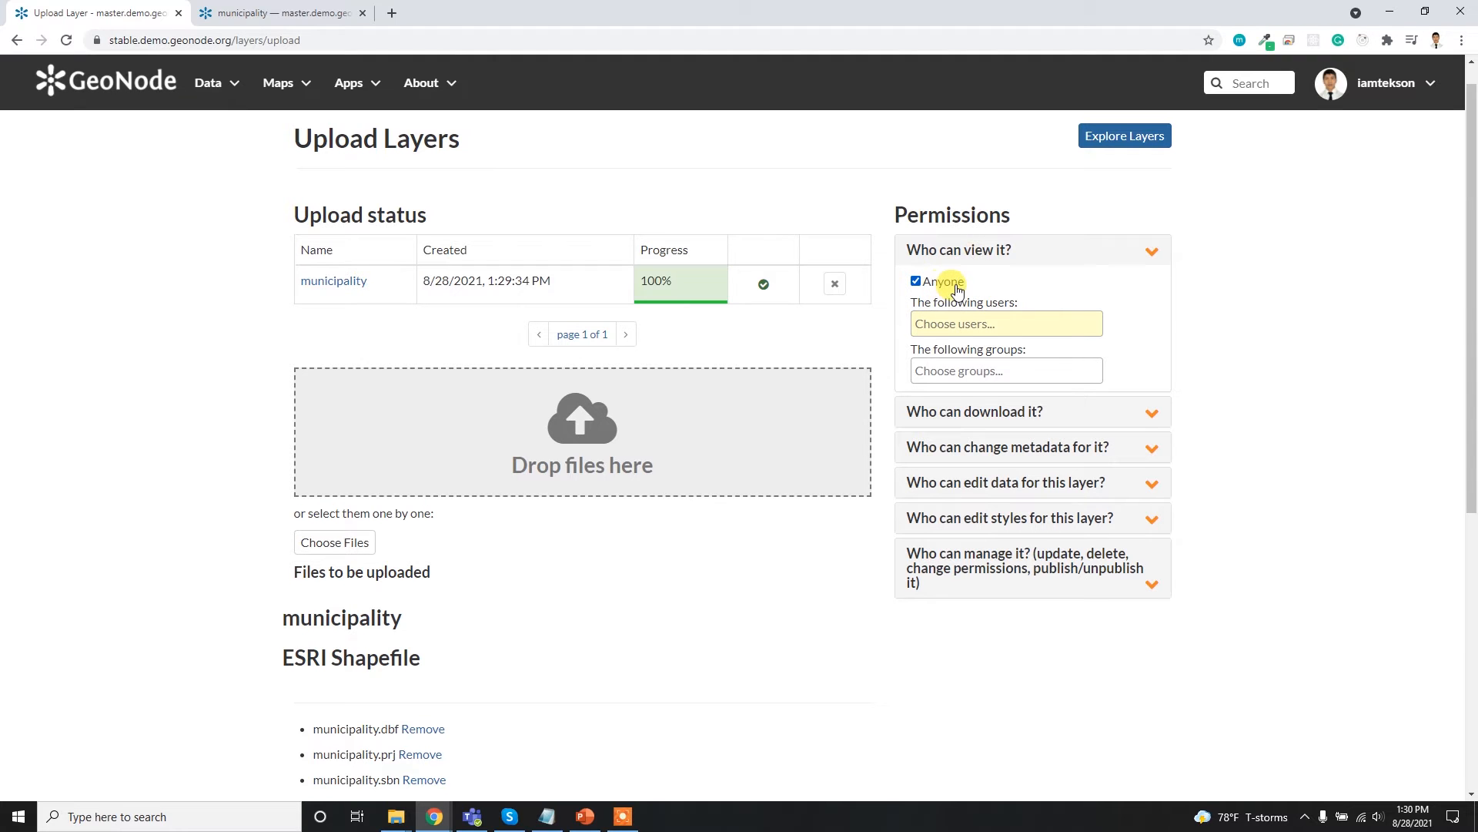
- Try out the user and group fields under "Who can view it?", searching users for "a" and leaving both fields empty
click(970, 327)
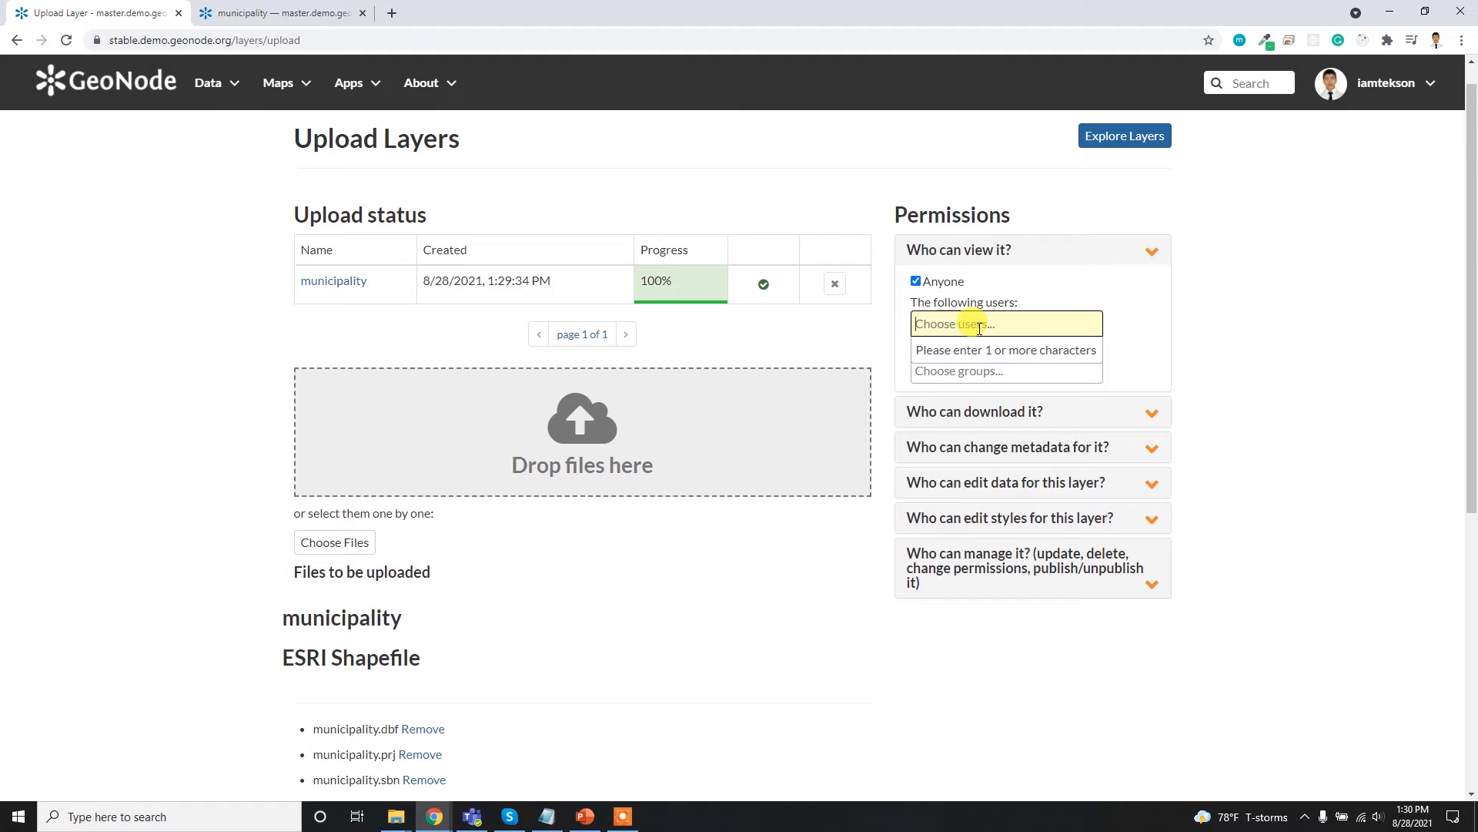
text(a)
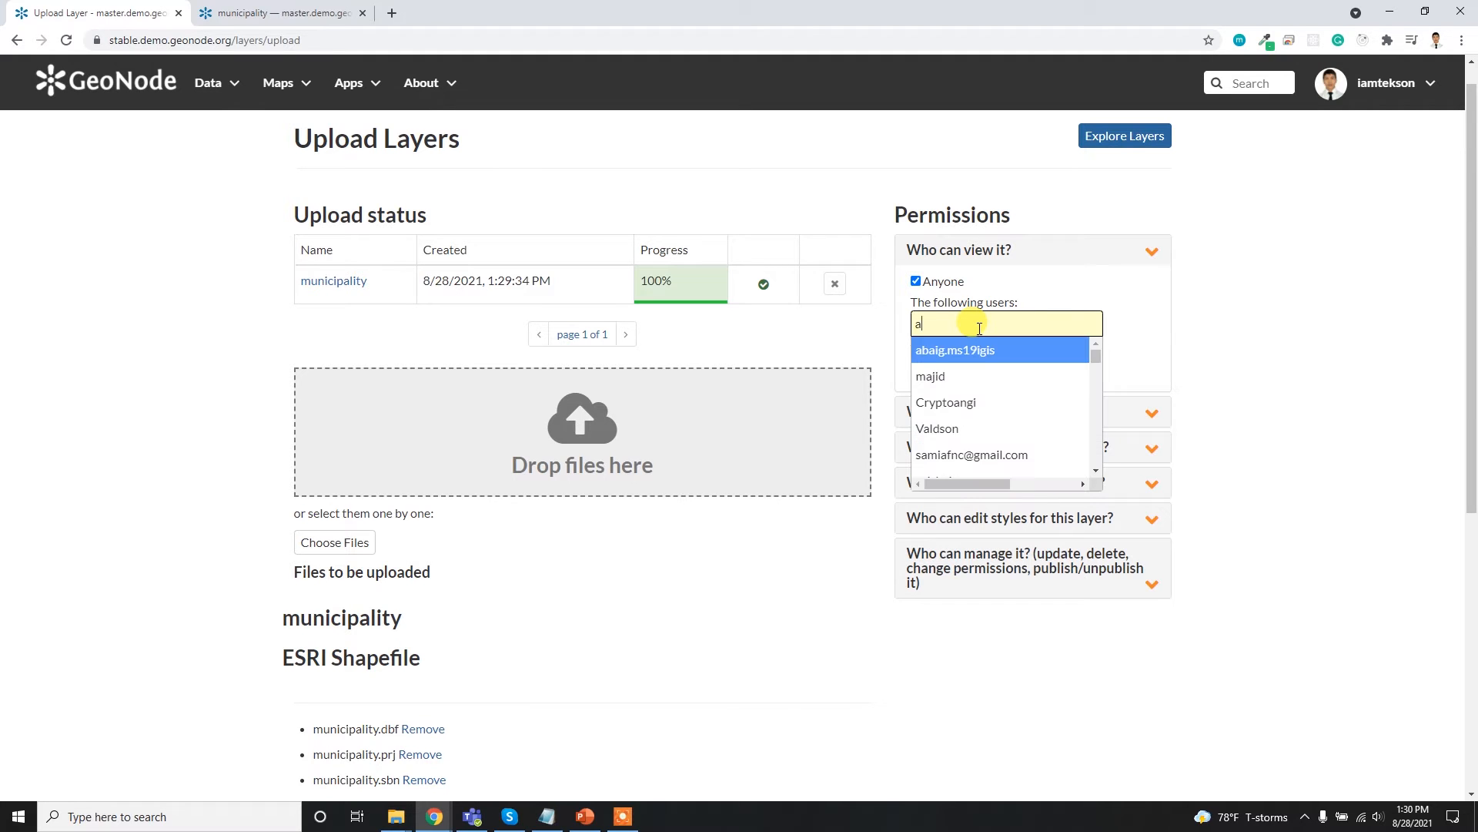
scroll(993, 416, down, 2)
scroll(985, 413, down, 1)
scroll(978, 401, up, 4)
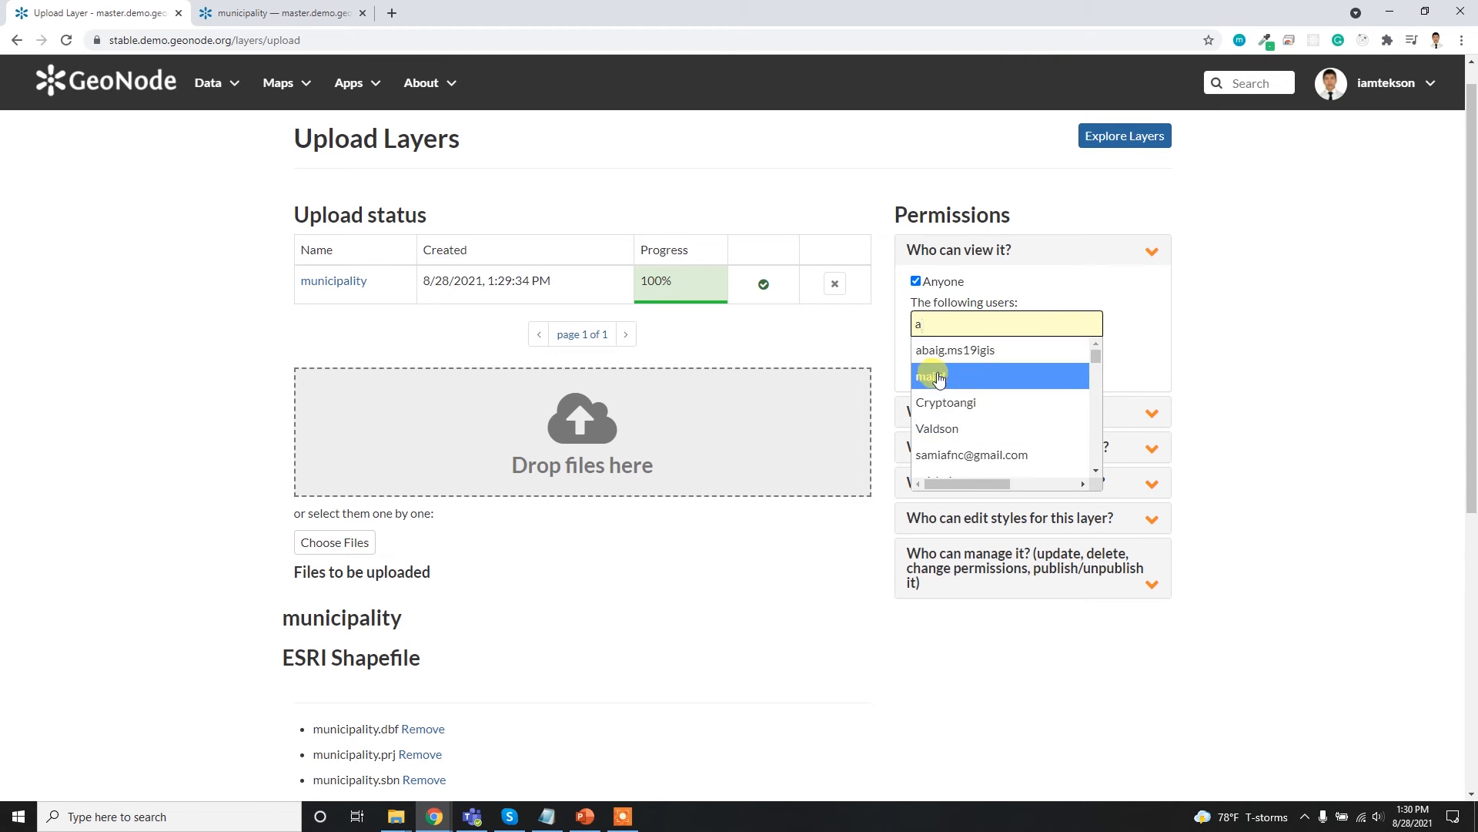
click(937, 372)
click(924, 328)
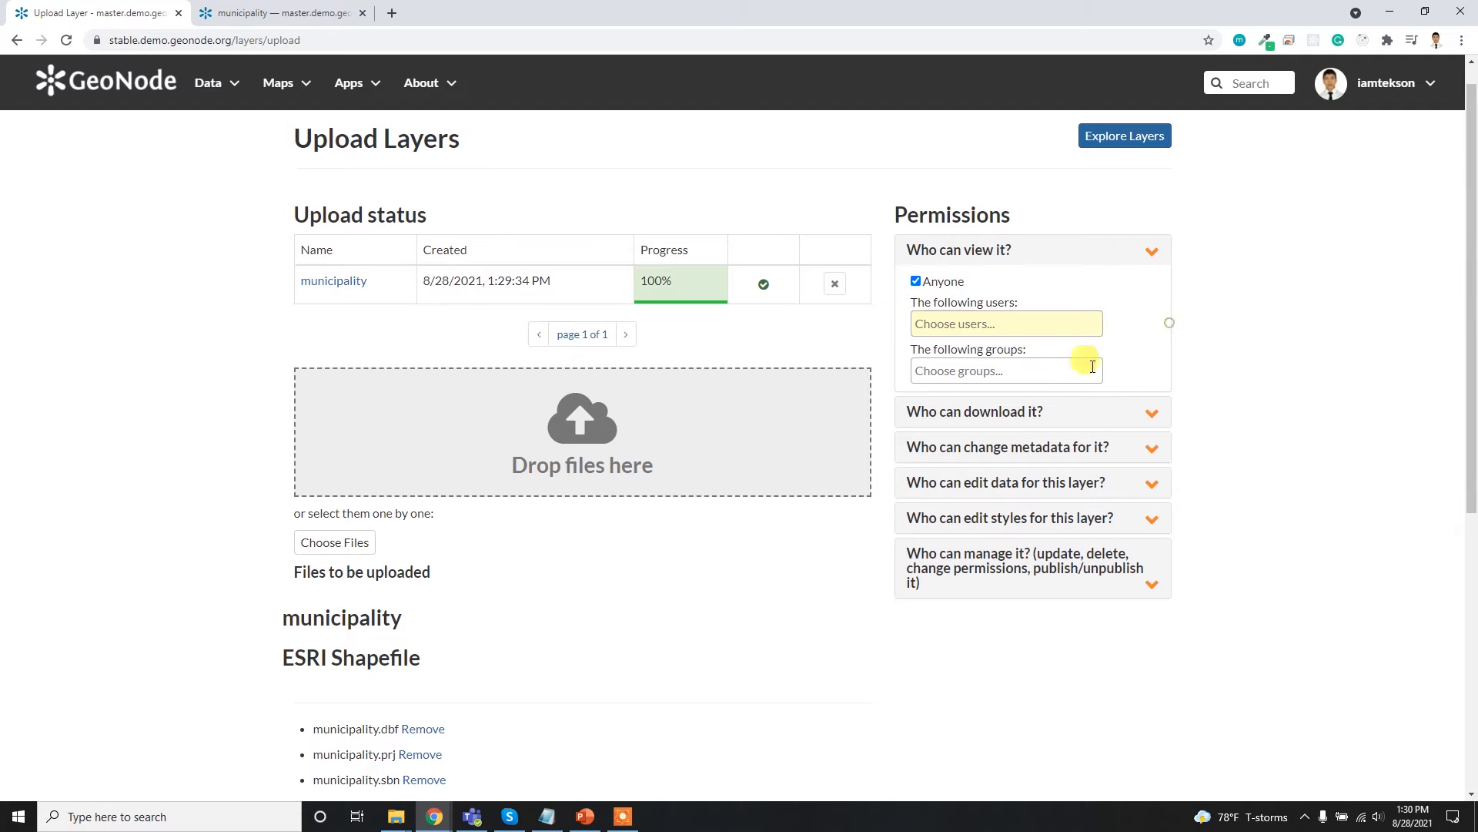
click(1019, 373)
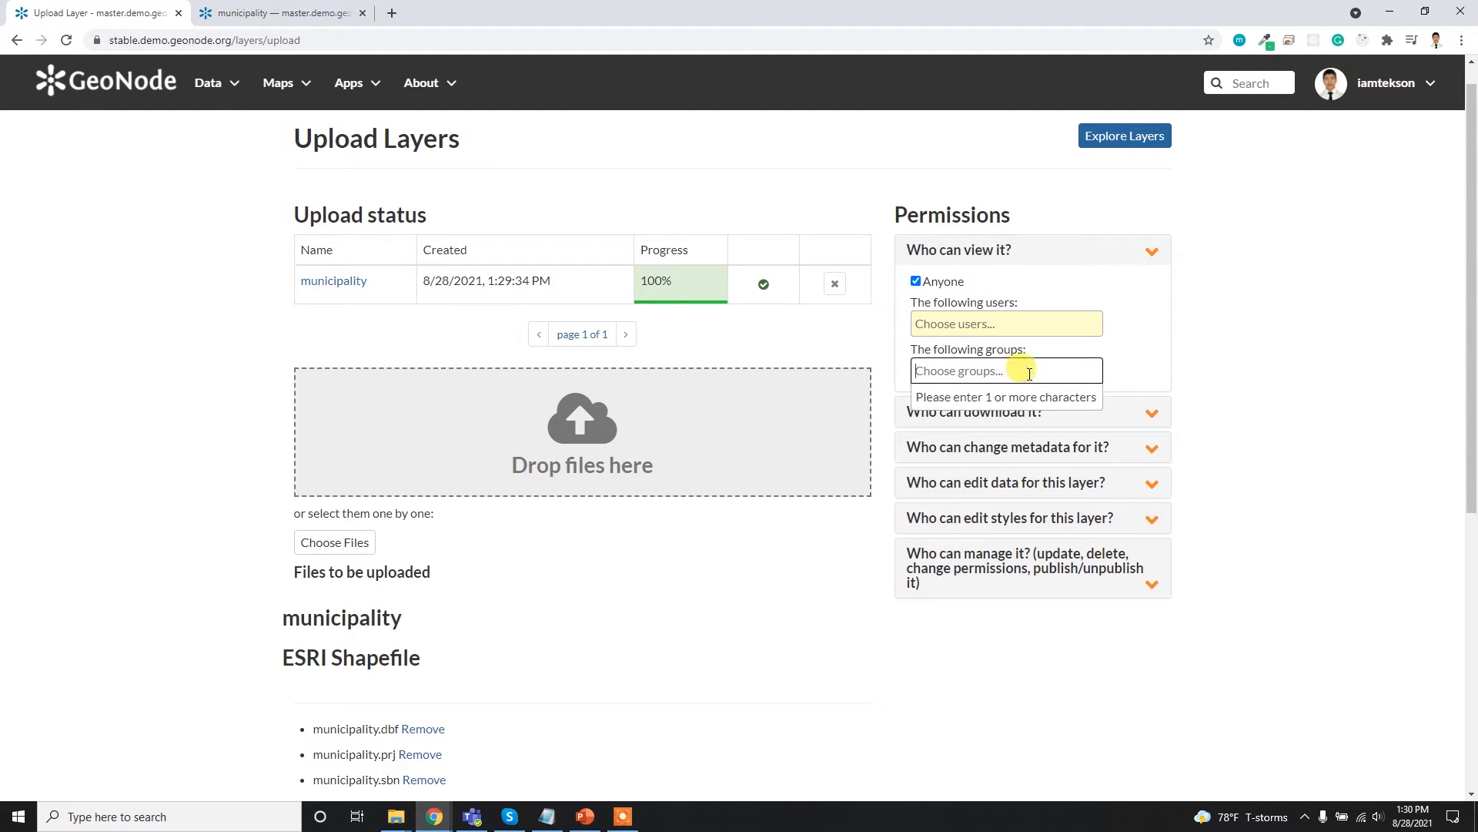
click(1114, 398)
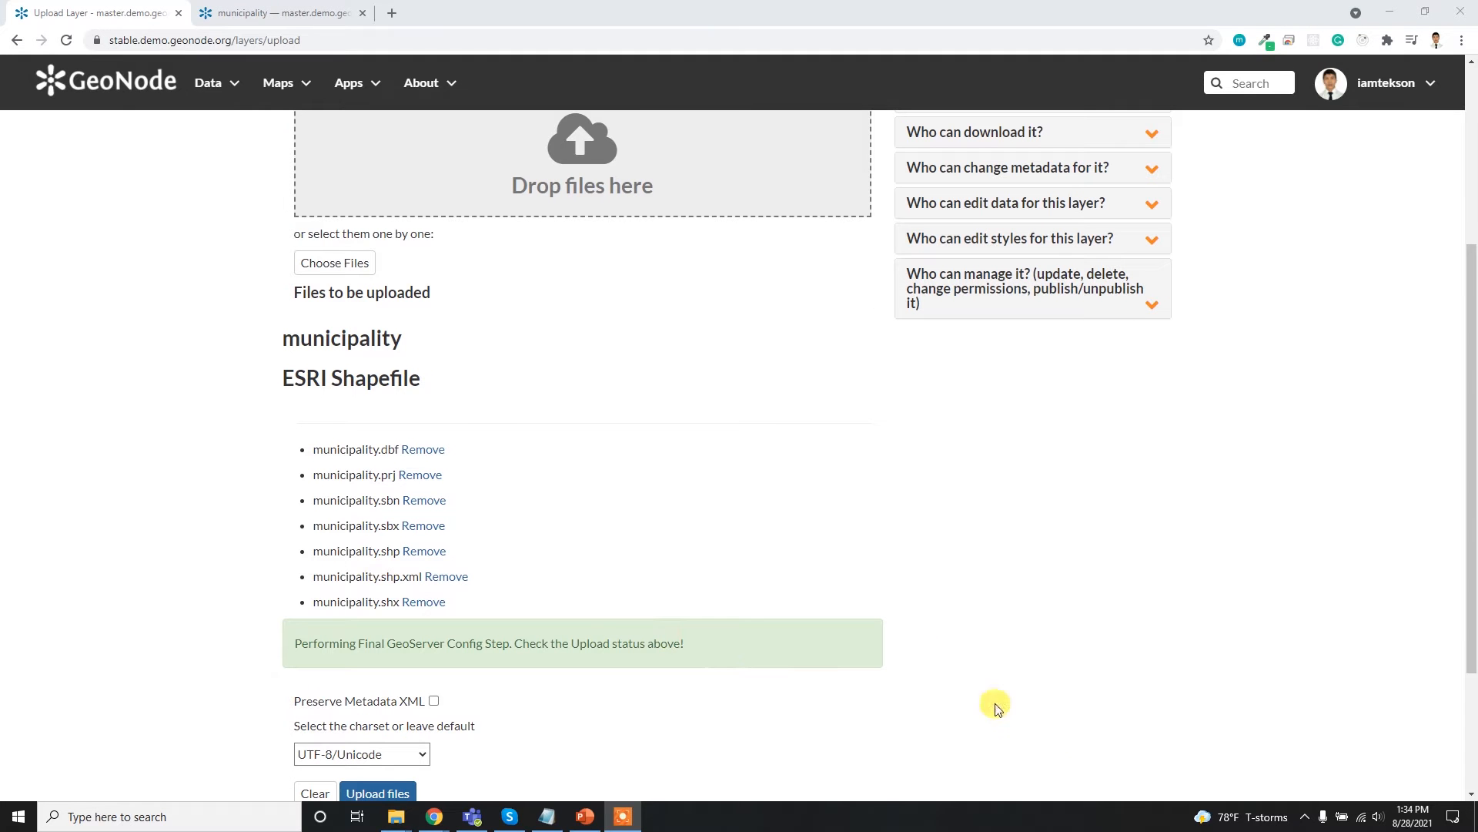
- Remove all the municipality shapefile components from the files to be uploaded
click(425, 601)
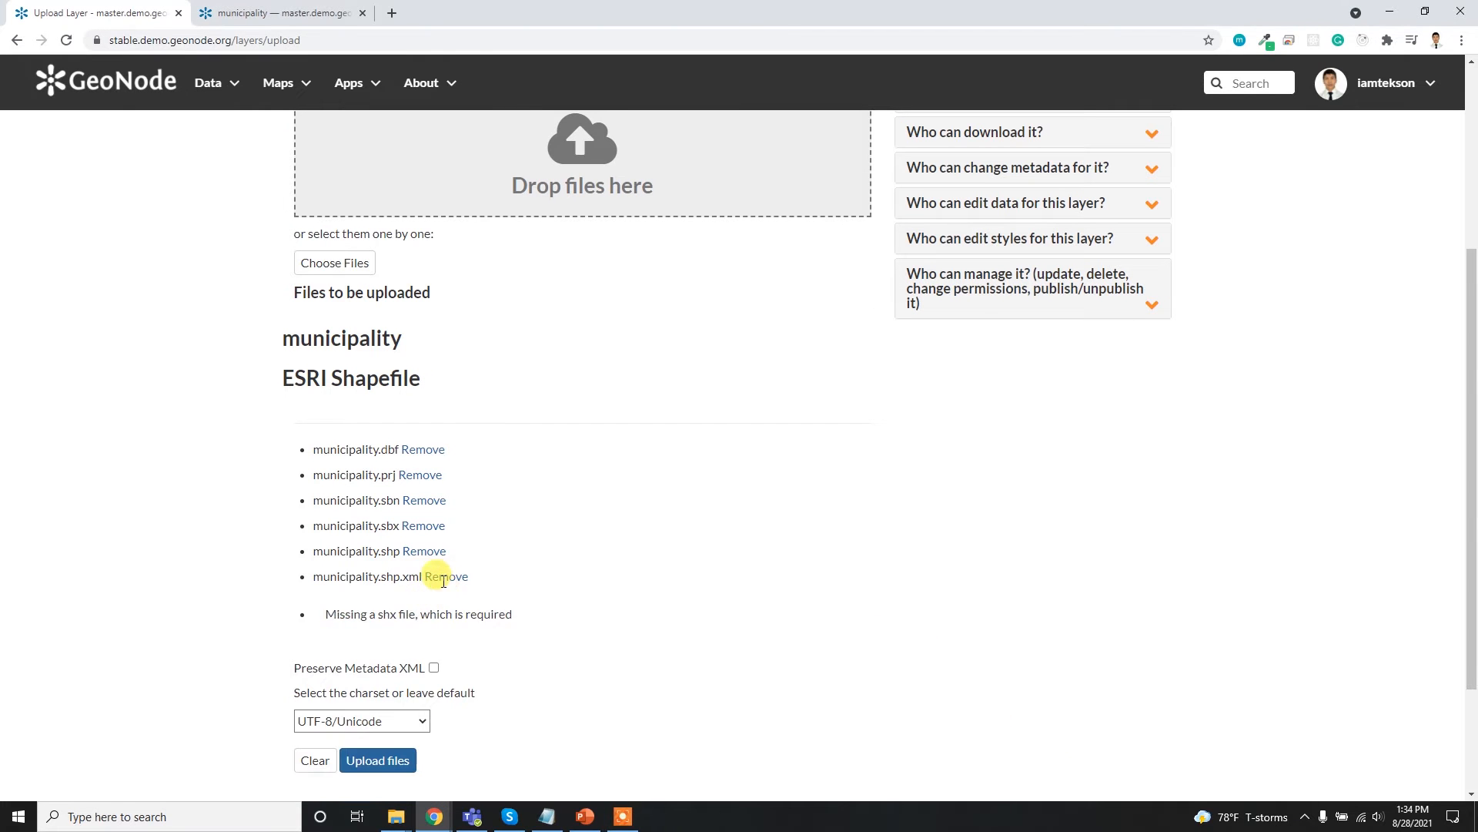
click(437, 576)
click(426, 527)
click(423, 501)
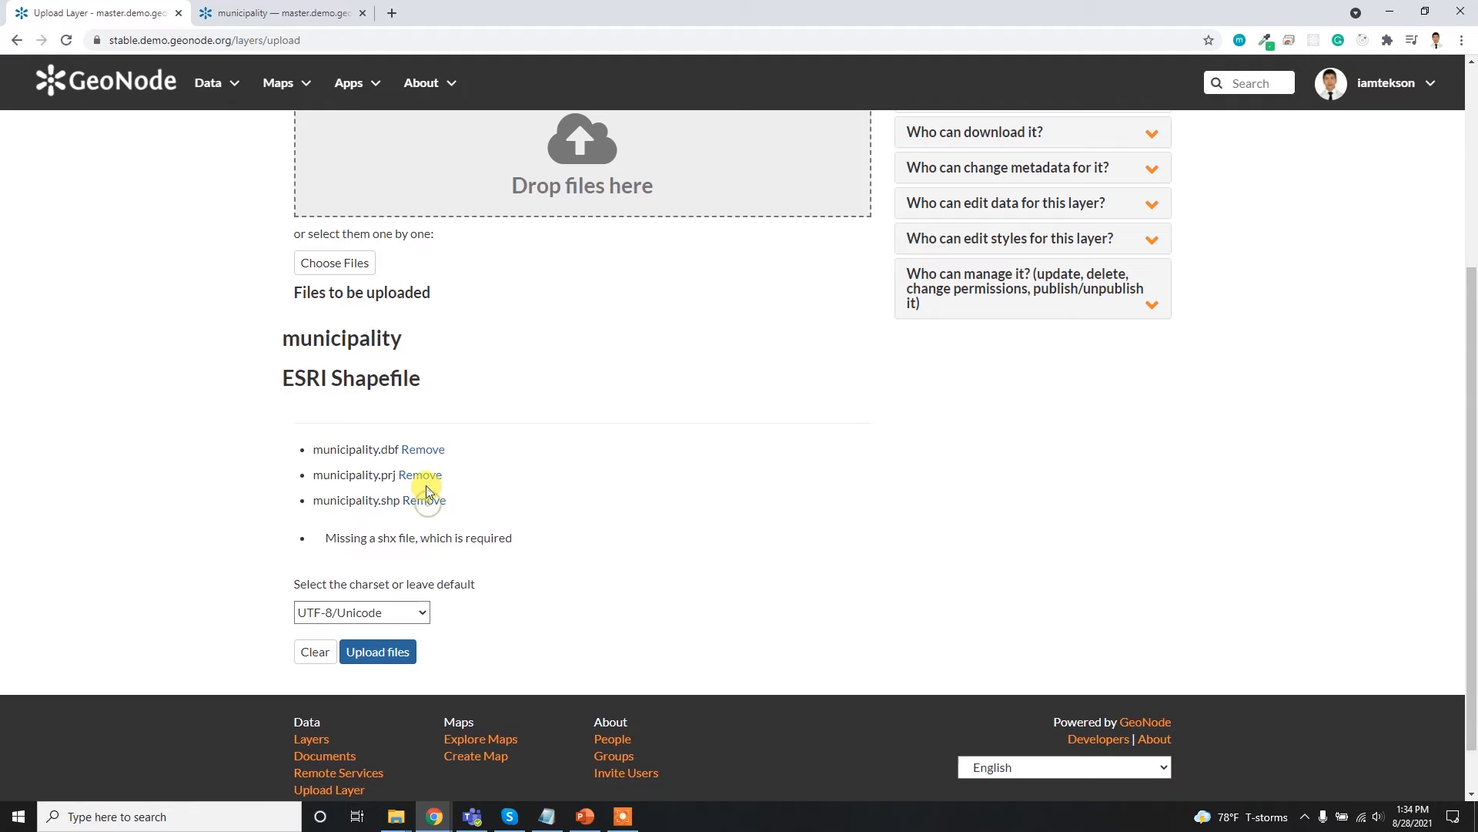
click(421, 473)
click(425, 451)
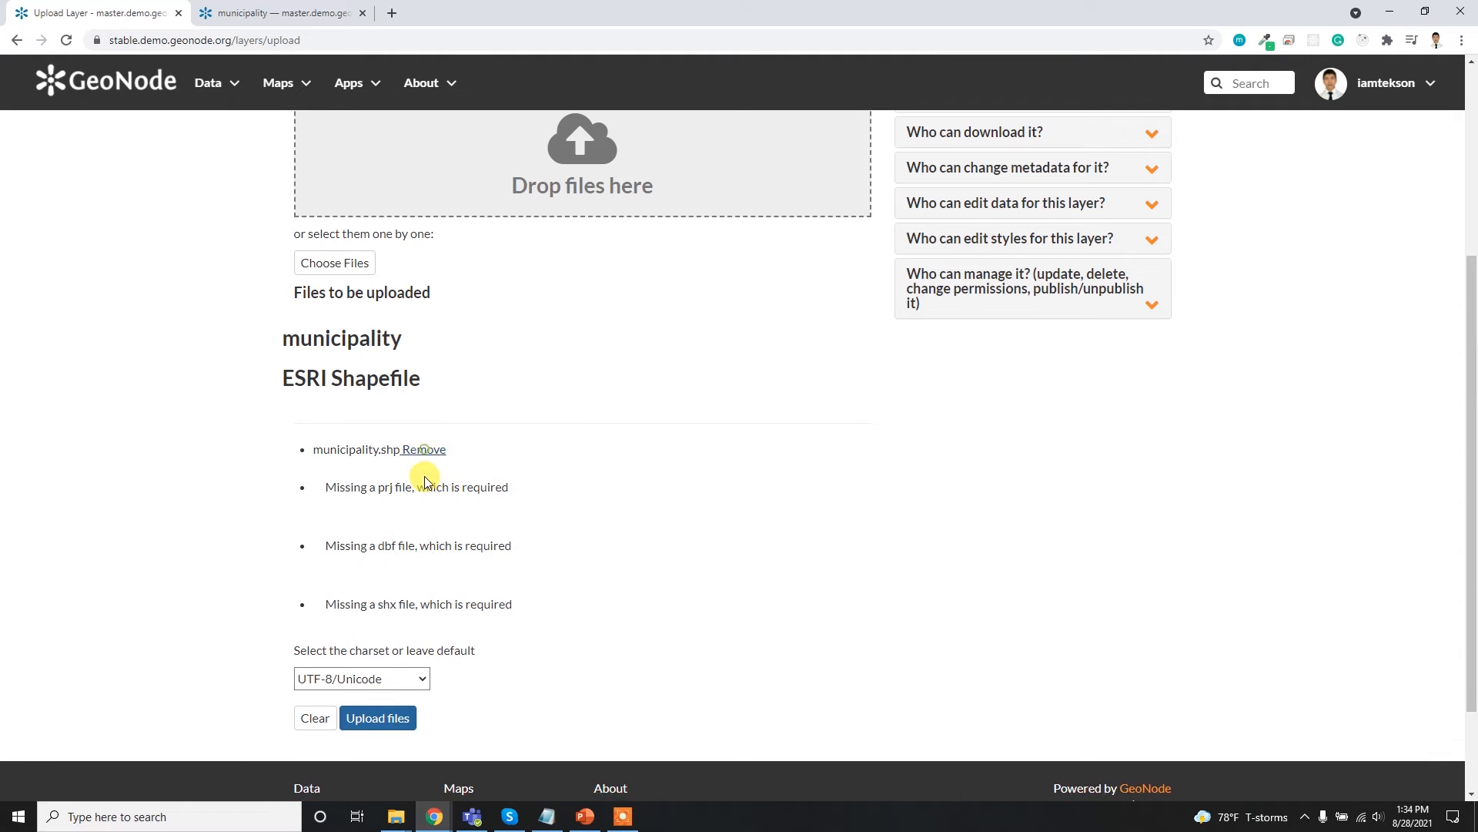
click(424, 450)
- Choose raster1.tif from the Desktop folder inside Downloads and upload it with the UTF-8/Unicode charset
click(352, 475)
click(292, 246)
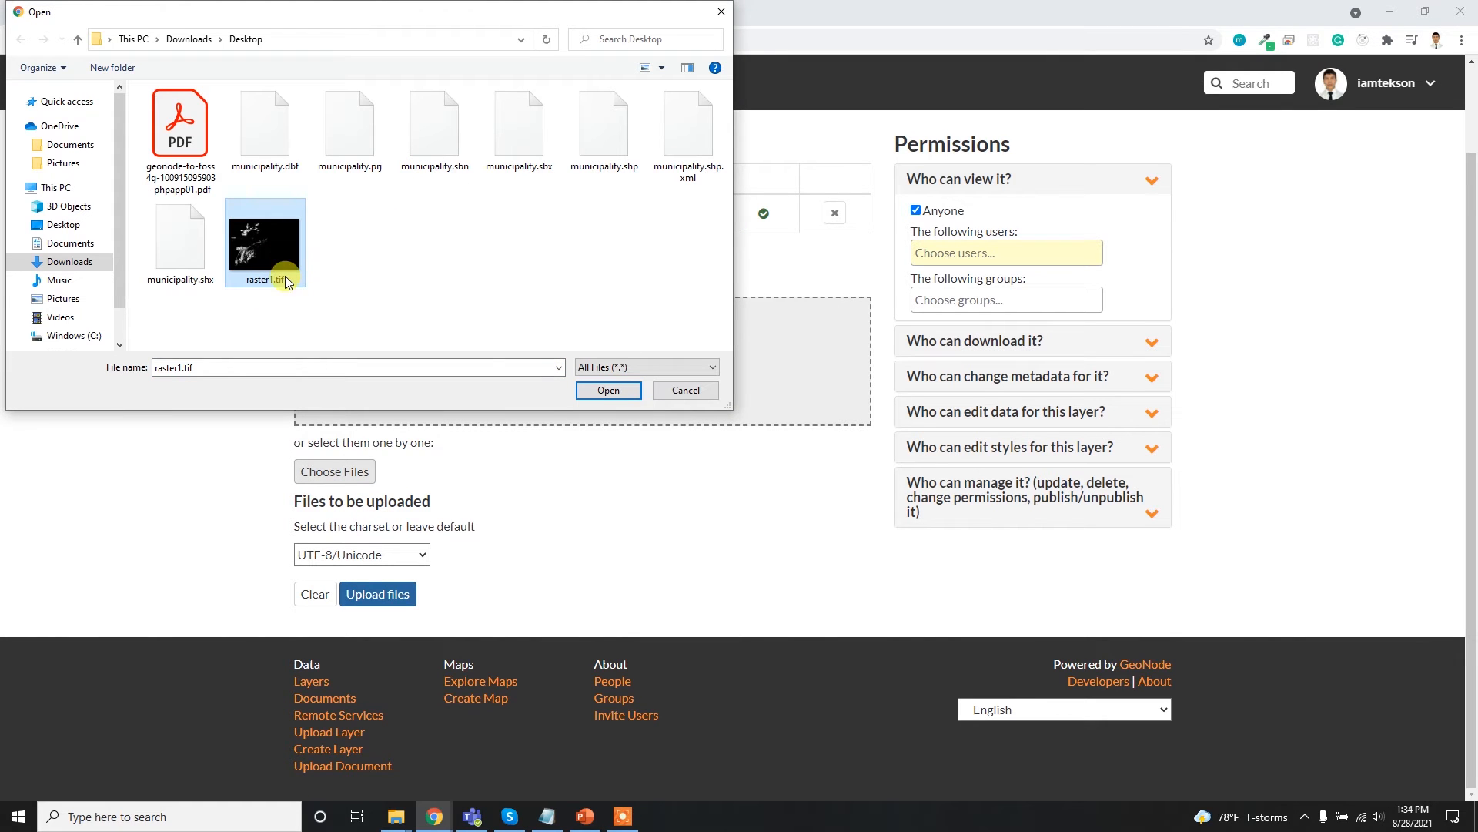
click(610, 391)
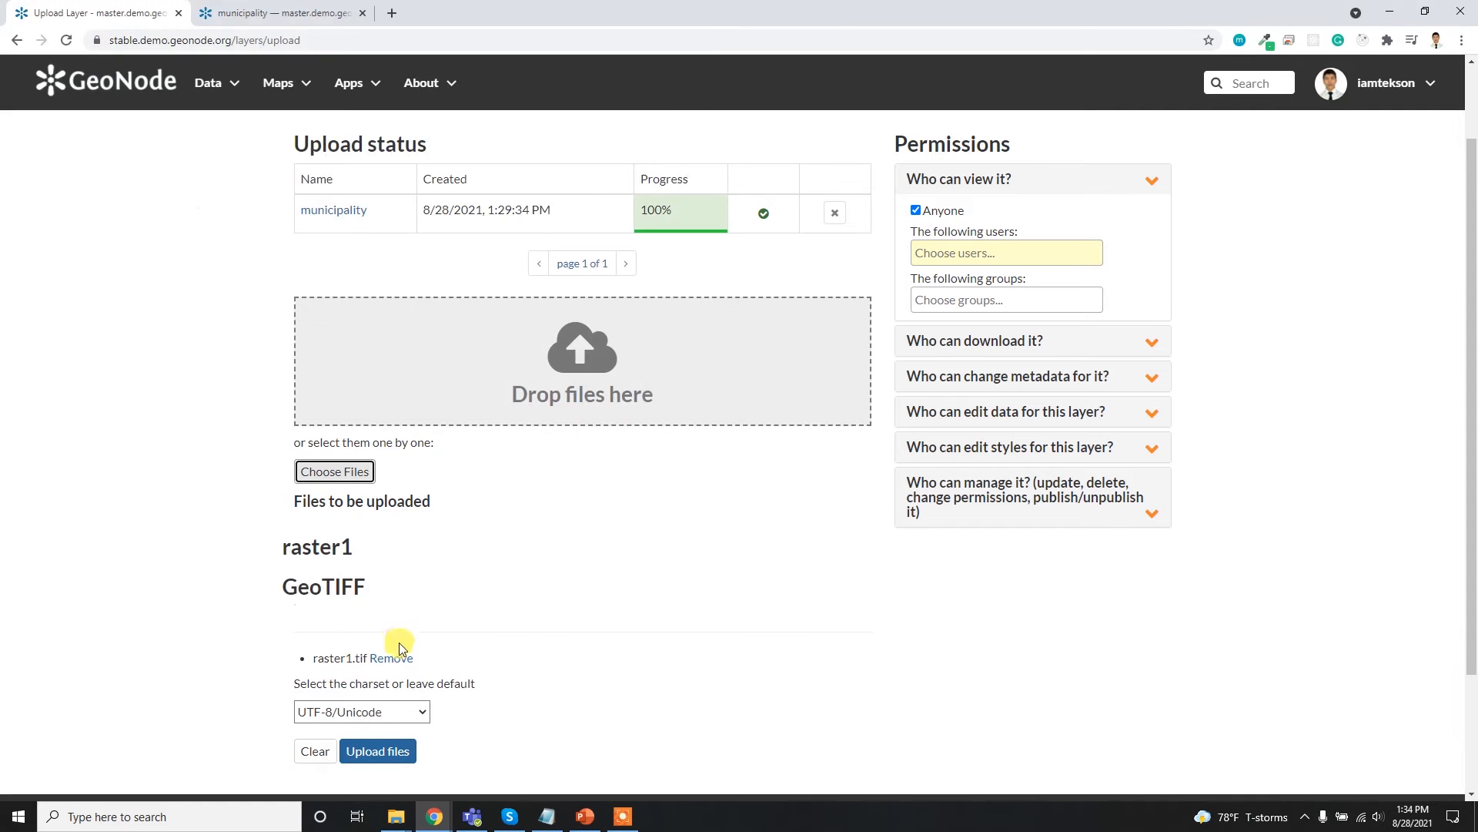
scroll(500, 599, down, 2)
click(378, 594)
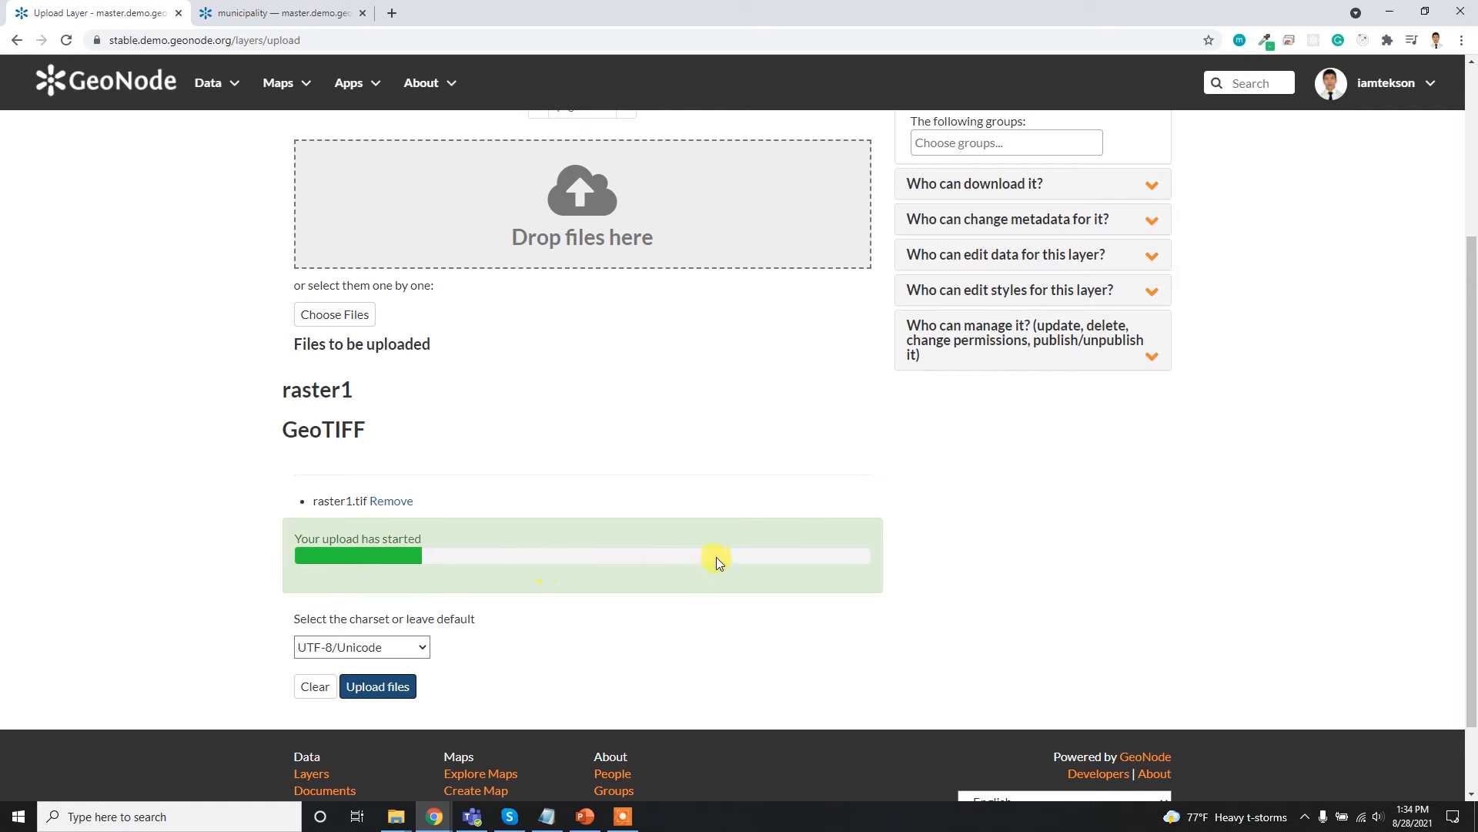
- Check the raster upload's progress in the upload status table
scroll(878, 497, up, 3)
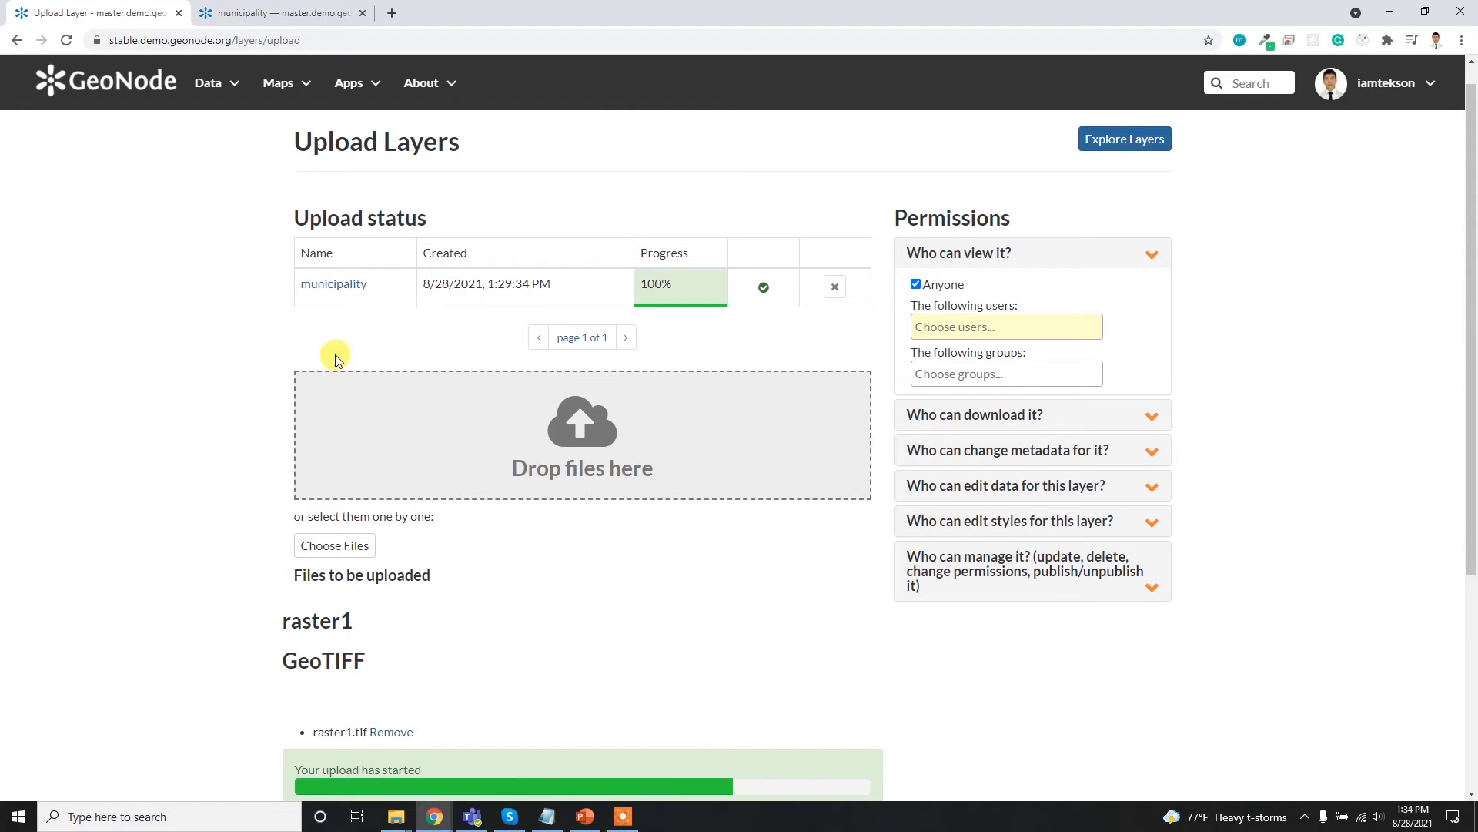
scroll(617, 696, down, 2)
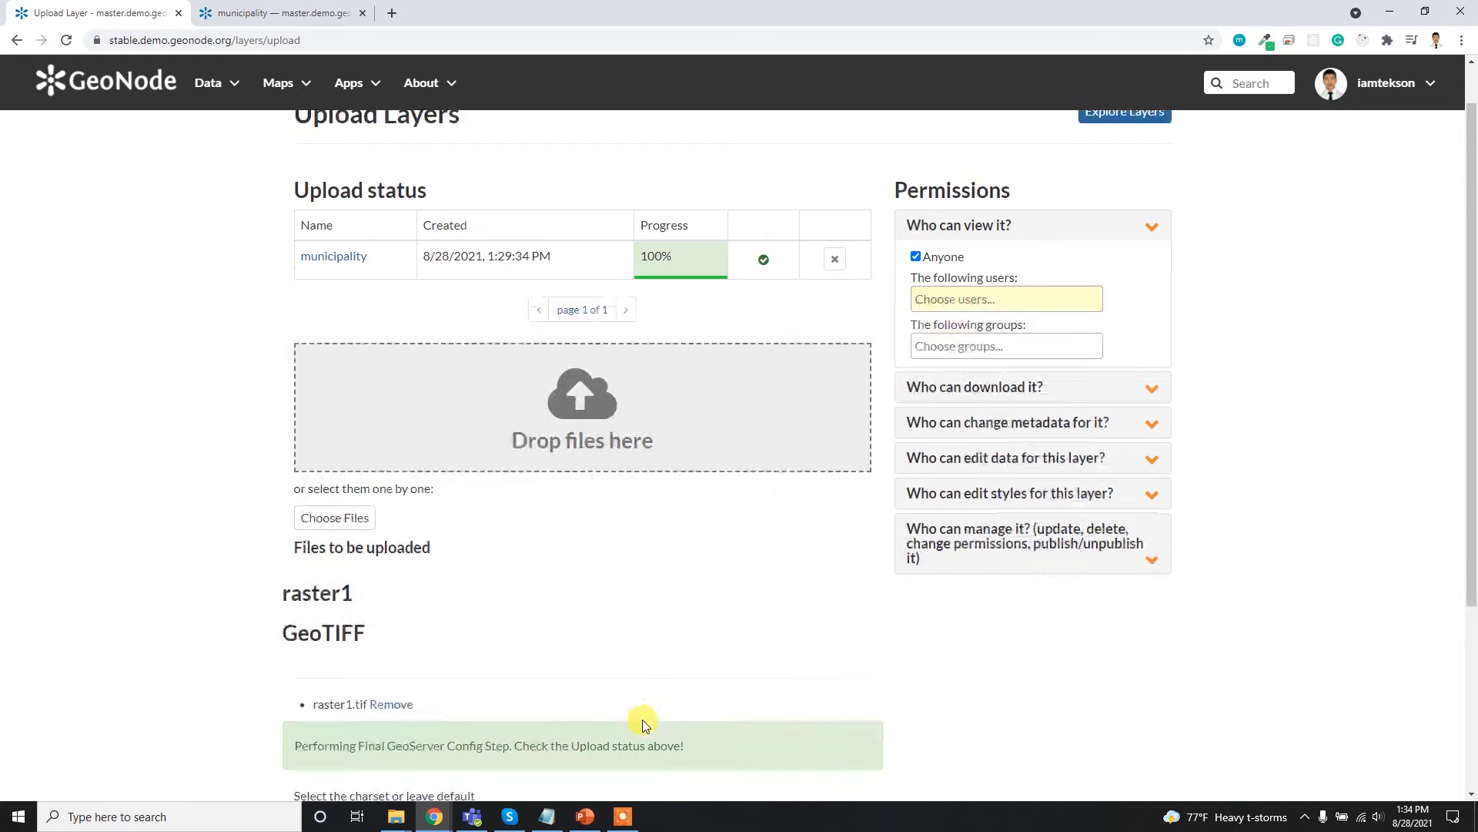
scroll(545, 630, up, 3)
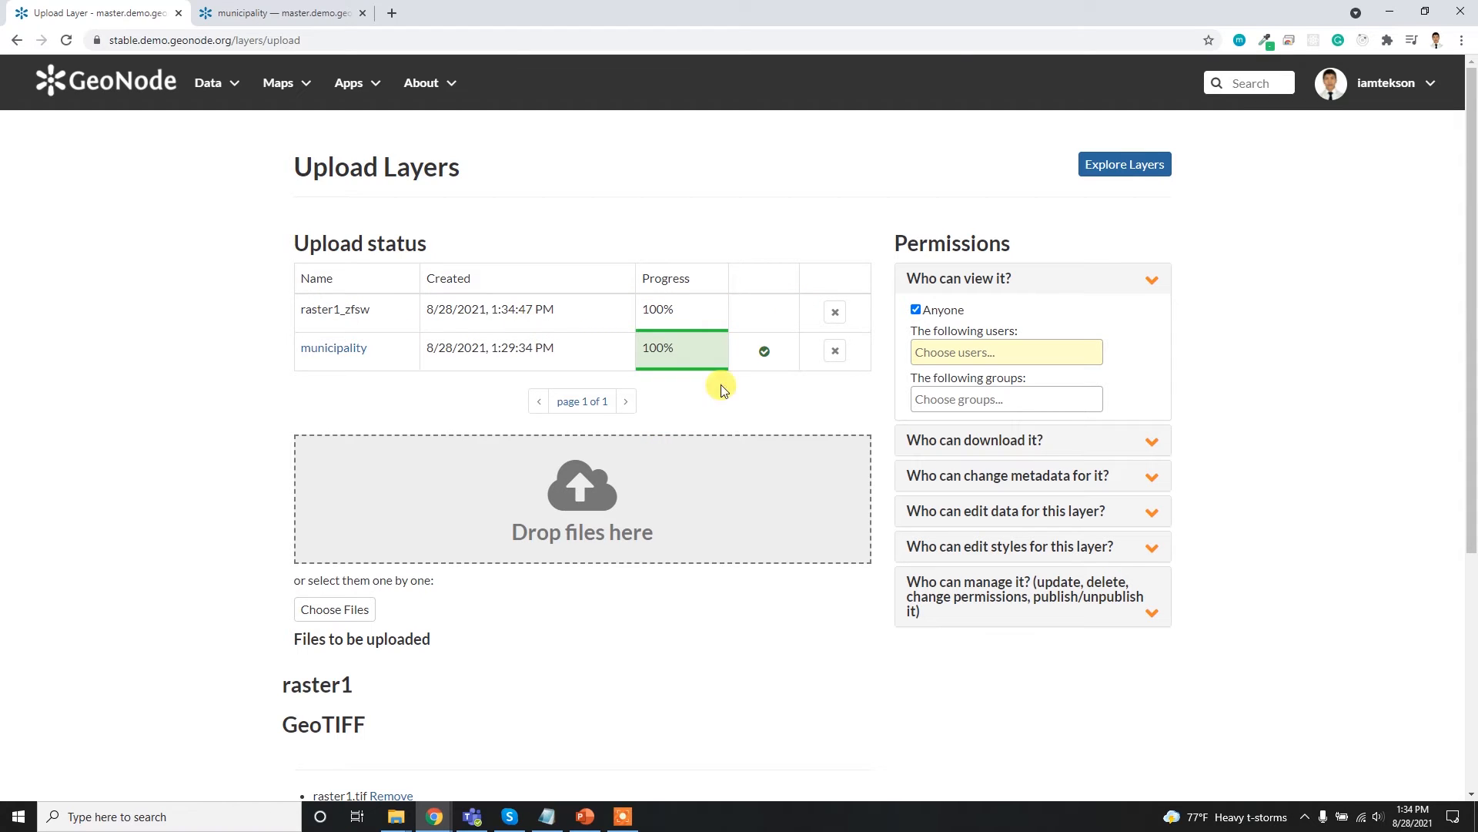
- Open the site's Layers listing and look over the listed layers and available filters
click(235, 82)
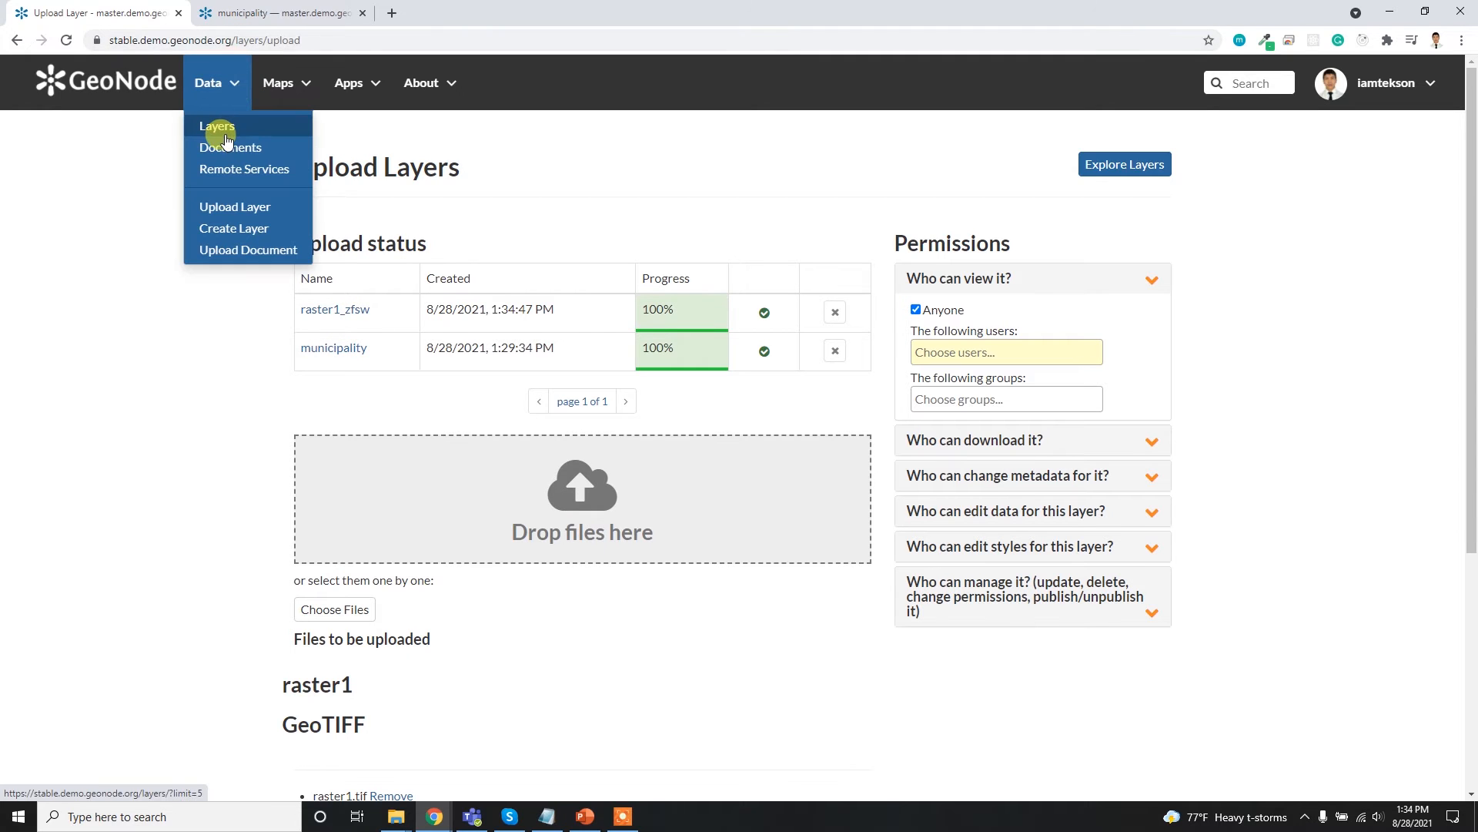
click(221, 128)
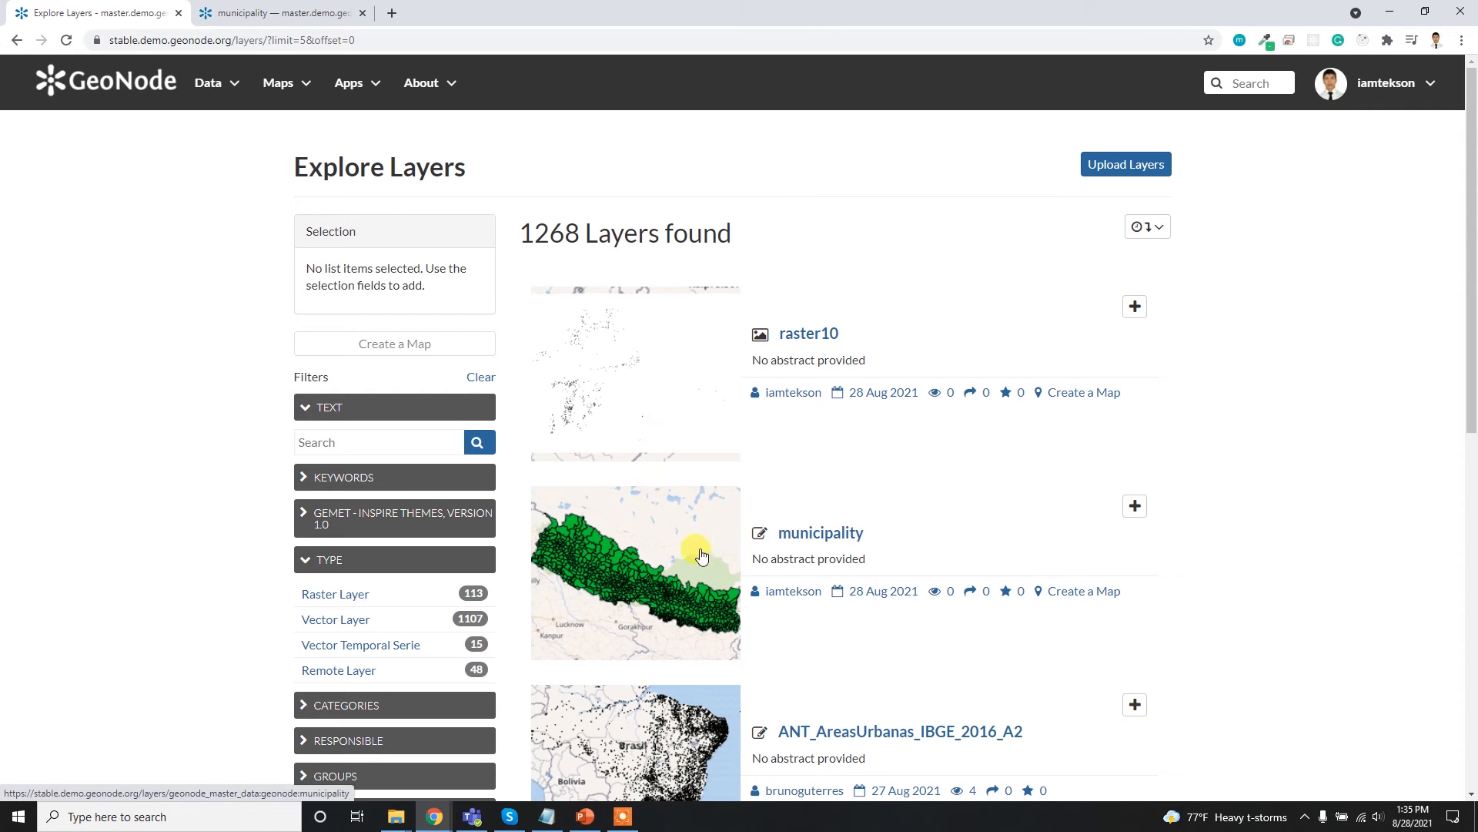
scroll(818, 537, down, 3)
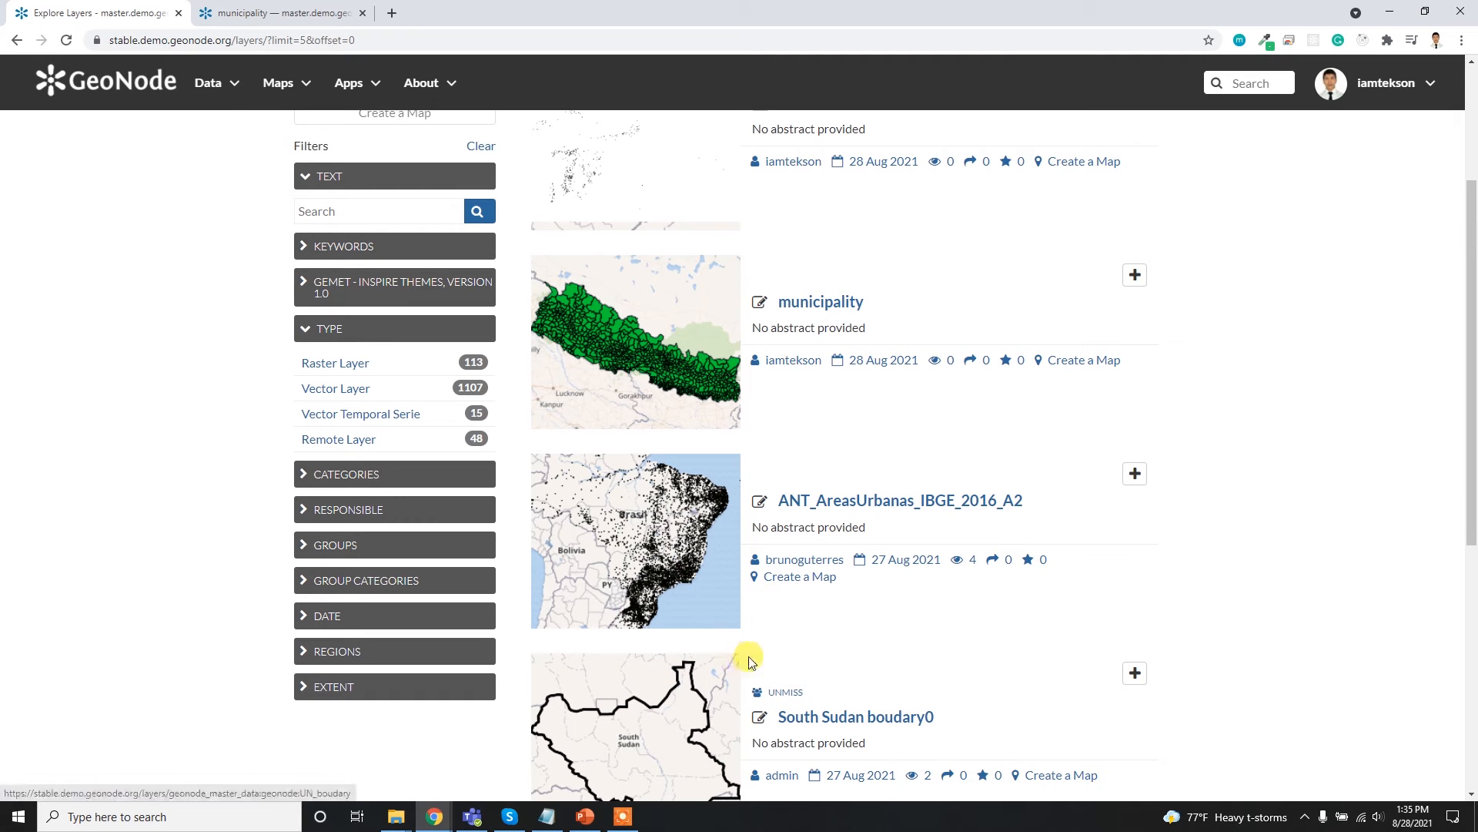
scroll(770, 605, up, 3)
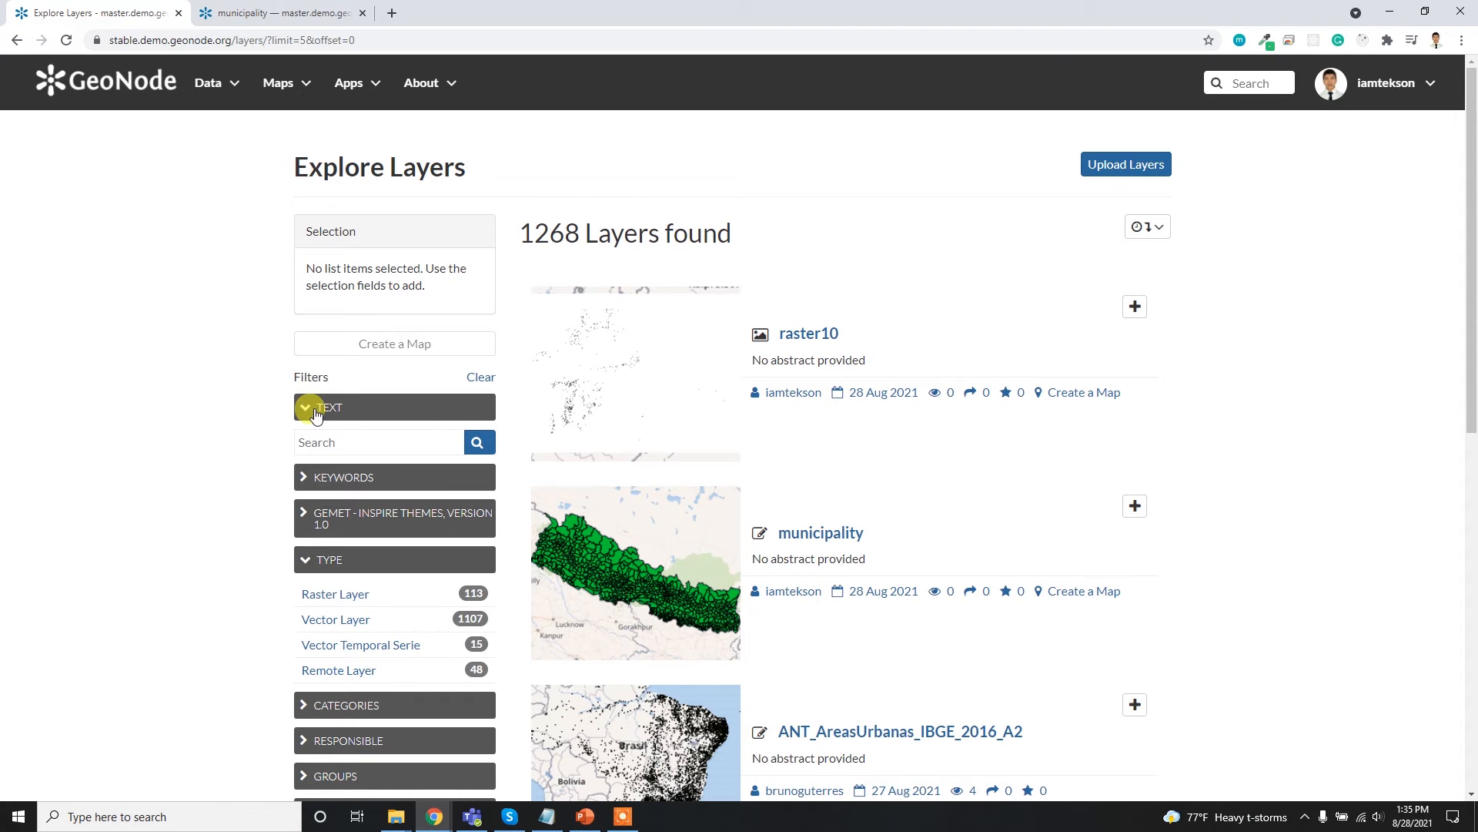
scroll(370, 472, down, 2)
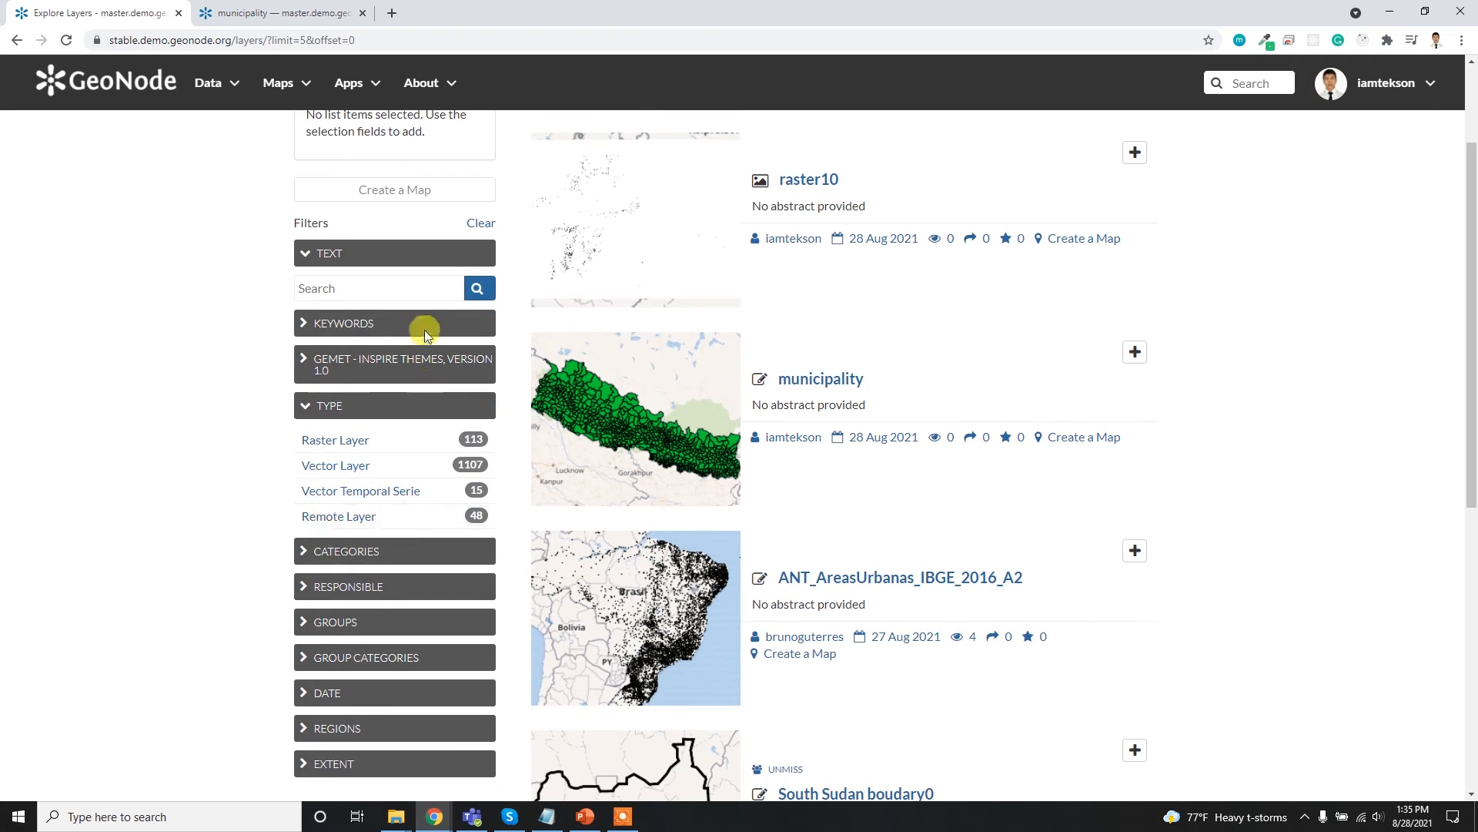
- Try the text filter with "as" to view the suggested layers, and clear the search text
click(381, 288)
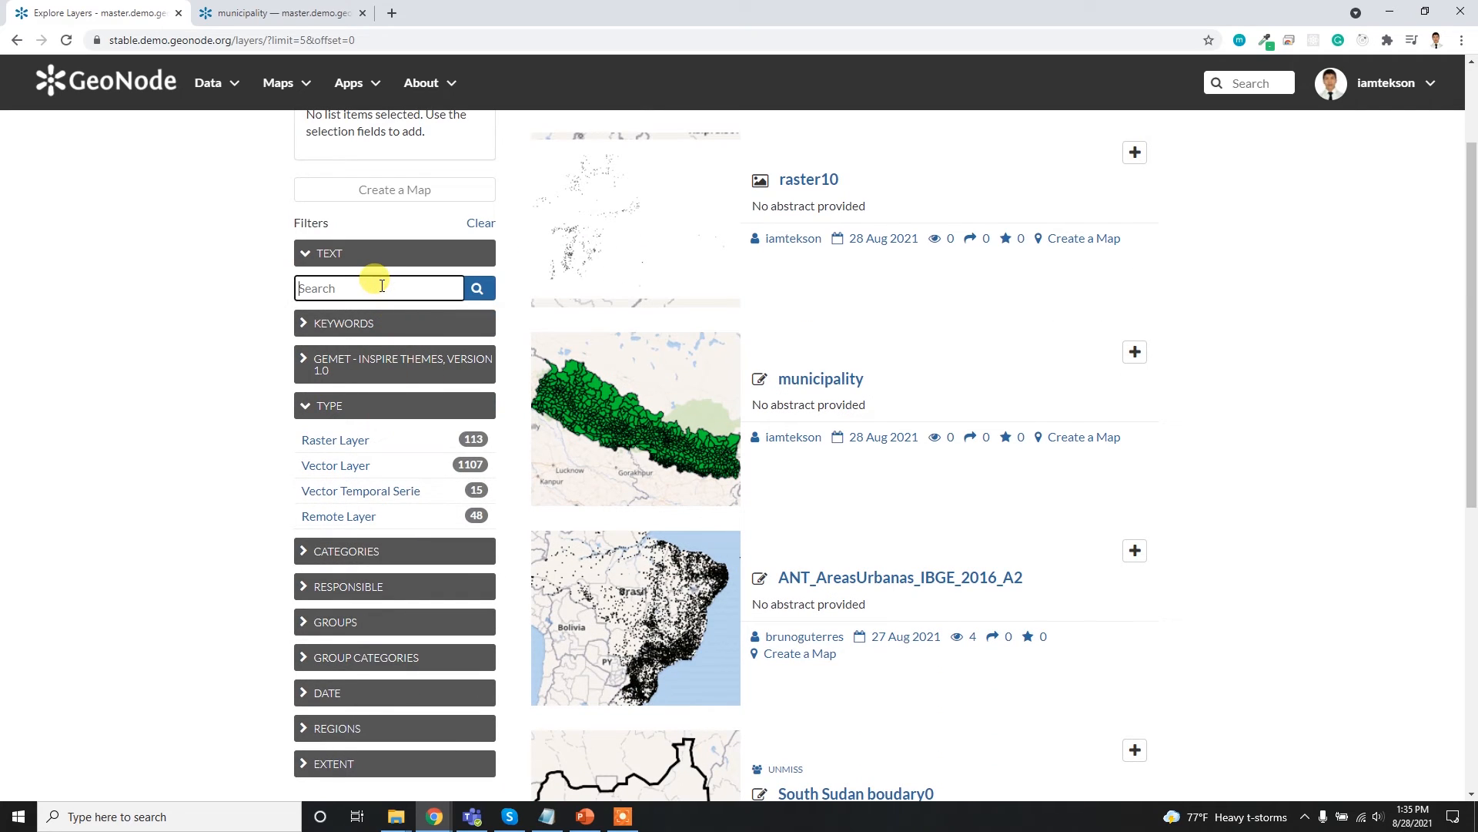
text(as)
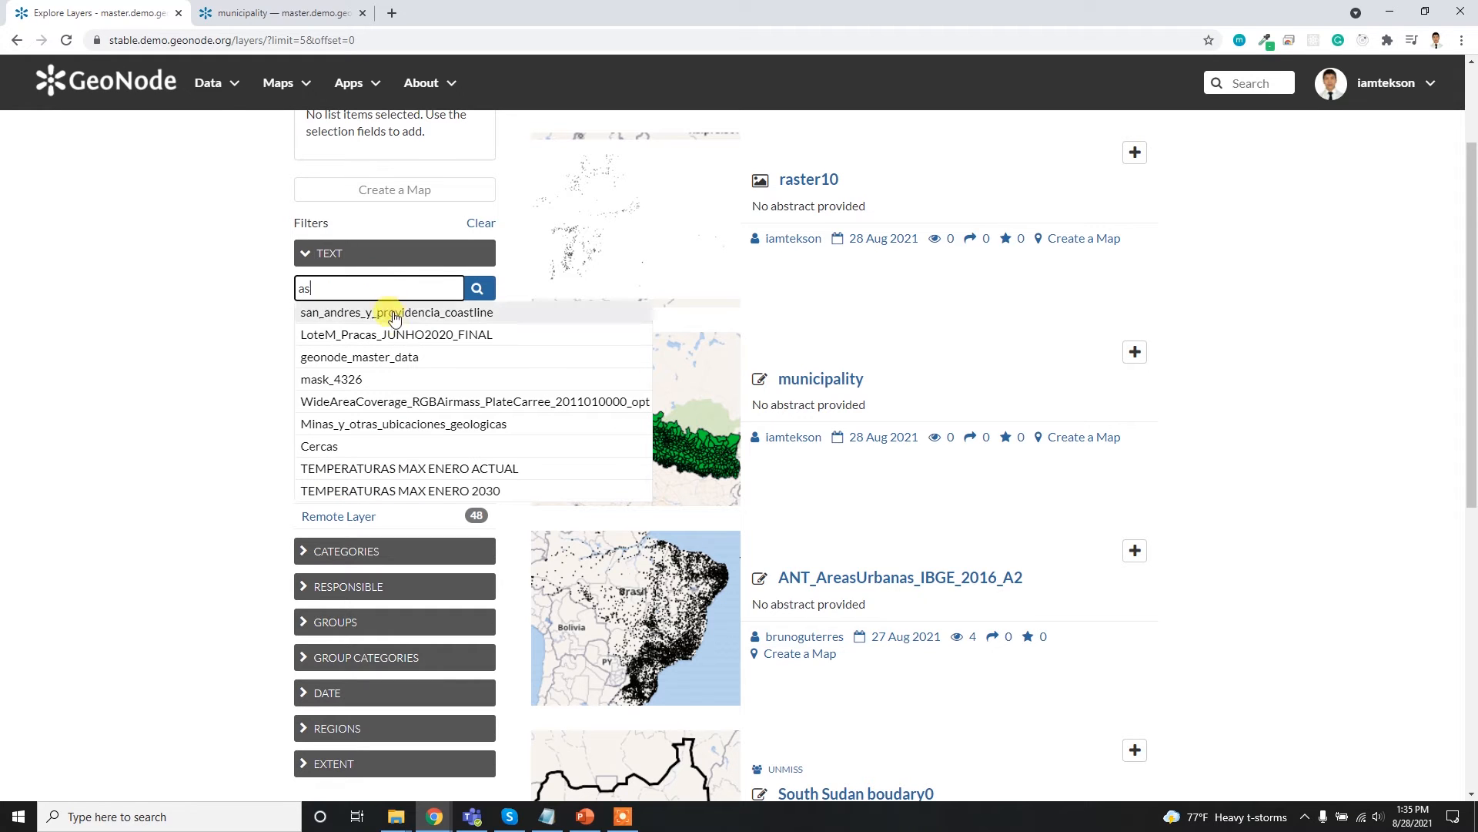
drag(318, 290, 271, 289)
key(BackSpace)
- Examine the options of the Keywords and GEMET - INSPIRE themes filters, collapsing each one after viewing
click(344, 321)
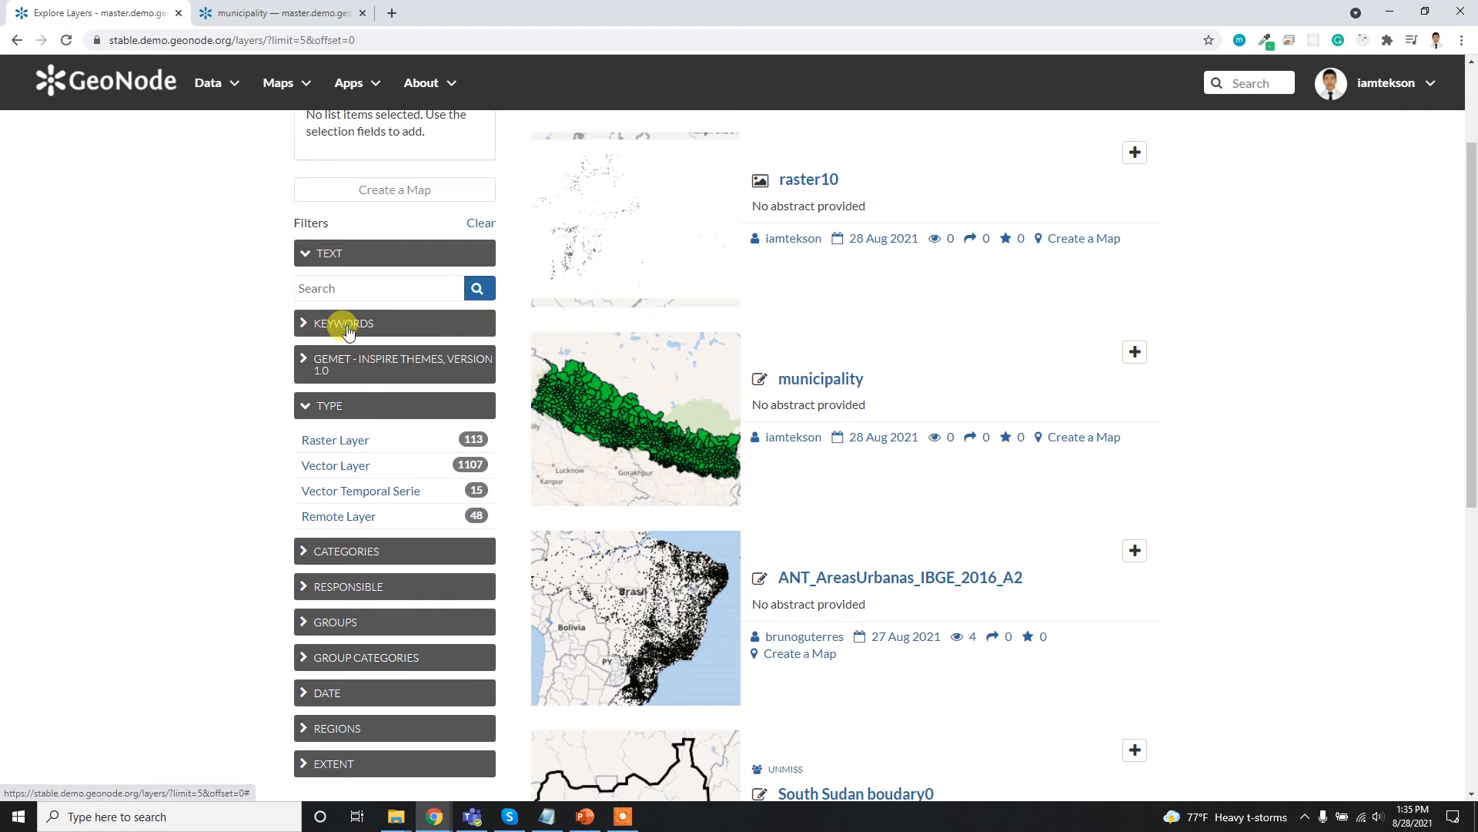
scroll(377, 554, down, 2)
scroll(385, 576, up, 2)
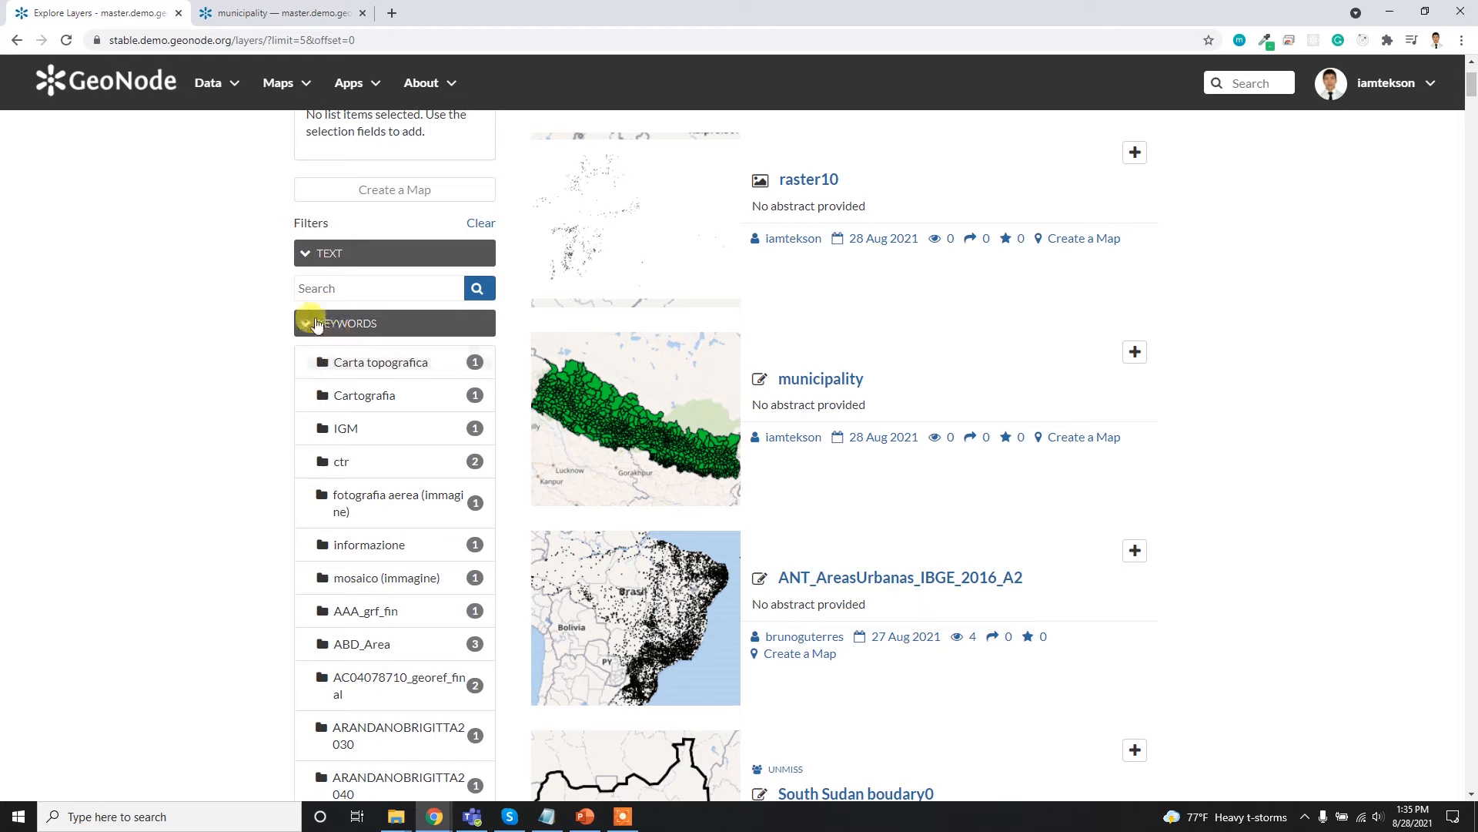
click(309, 327)
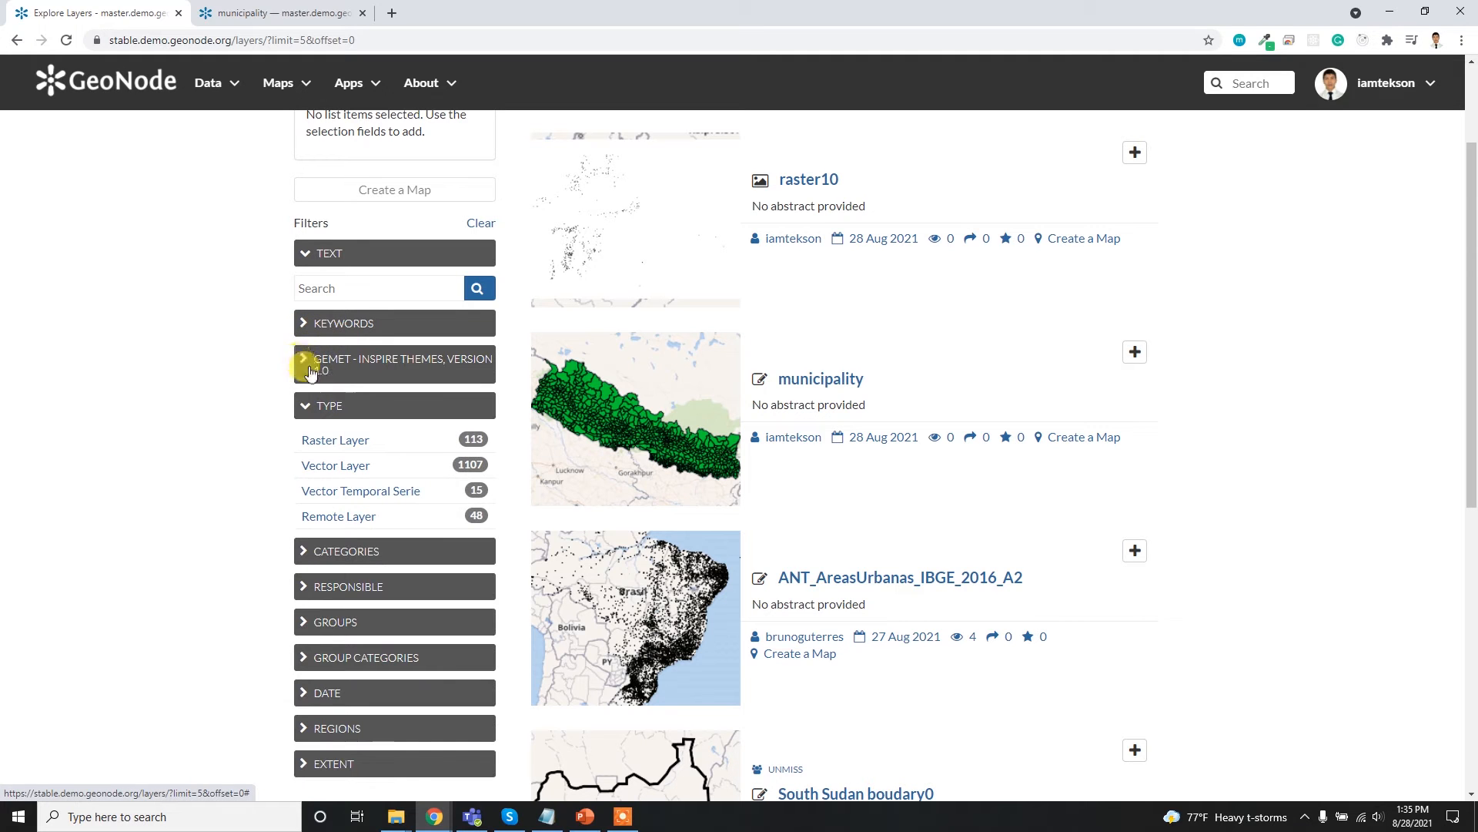
click(305, 369)
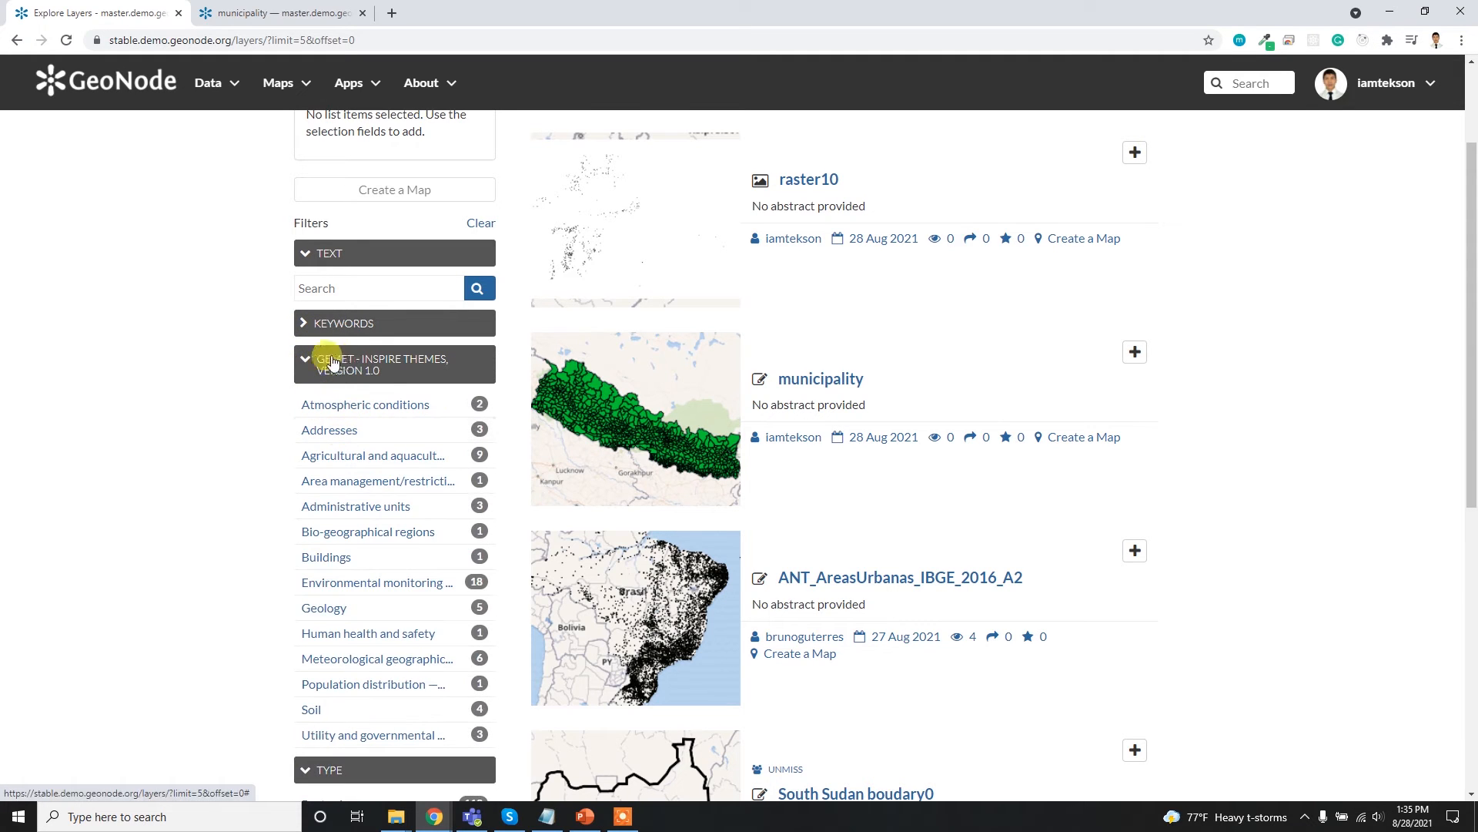
click(305, 366)
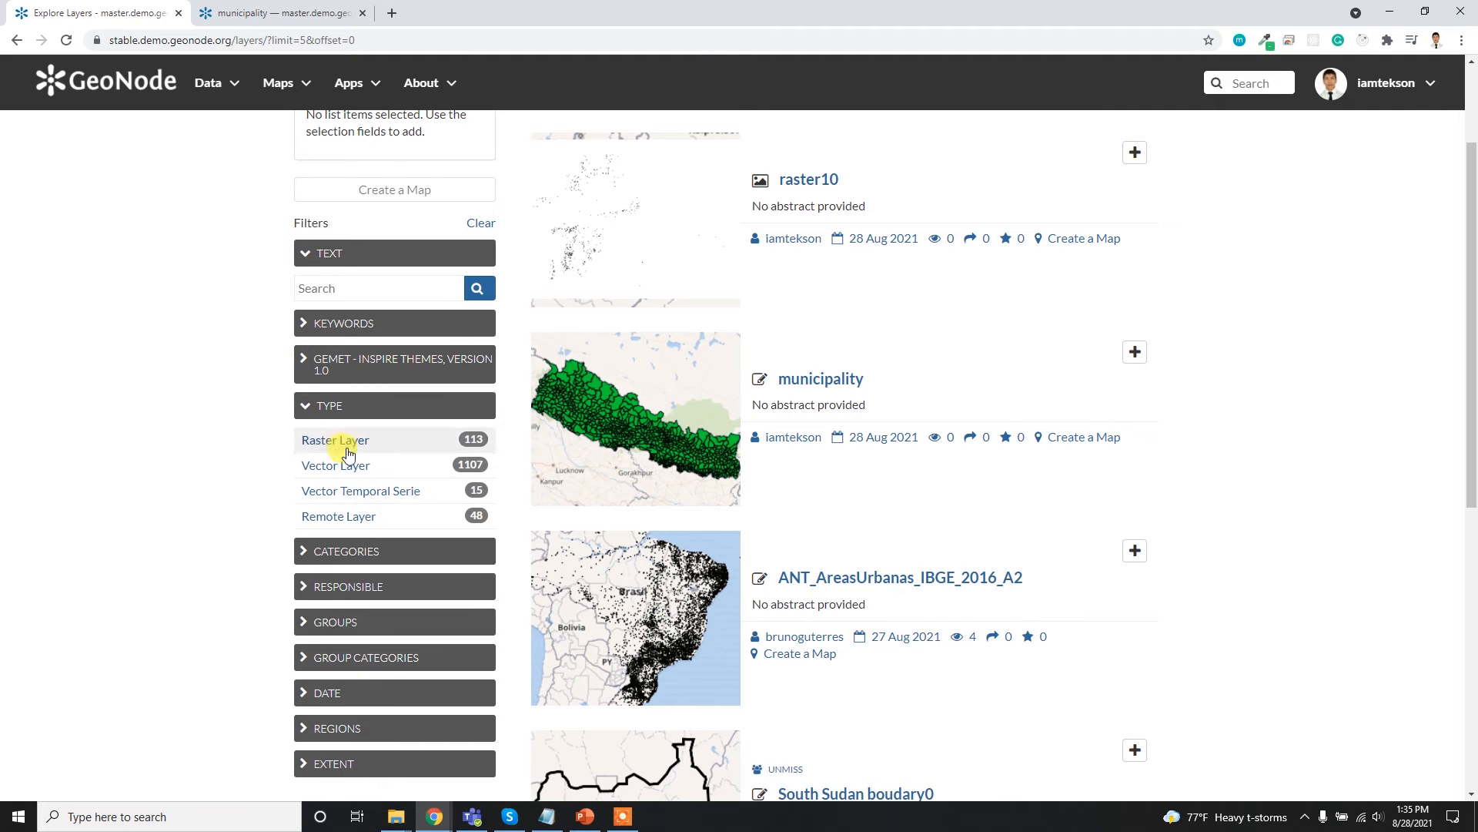
- Filter the layer list by type to include Raster Layer and Vector Layer
click(336, 443)
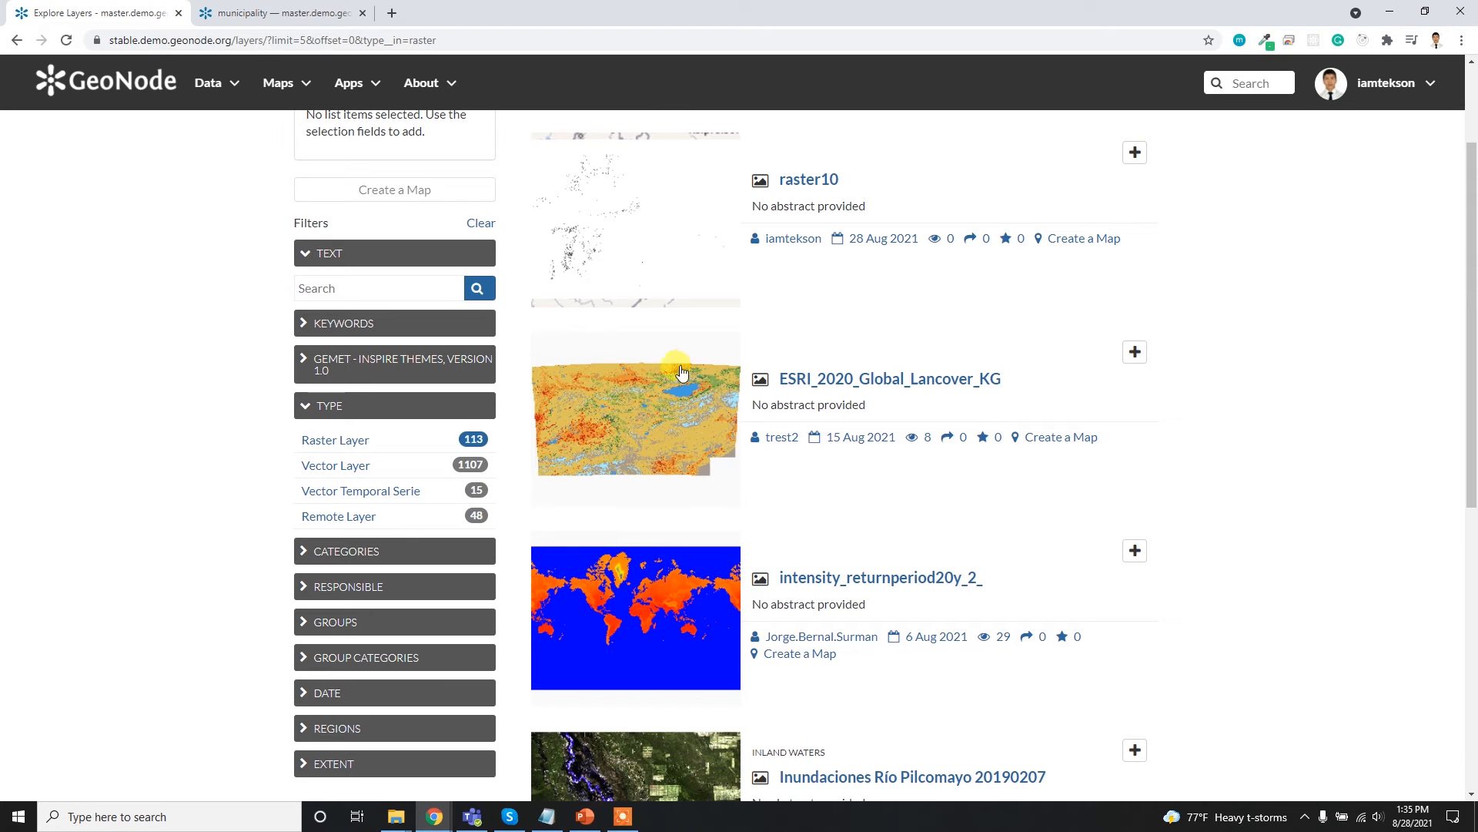
click(342, 468)
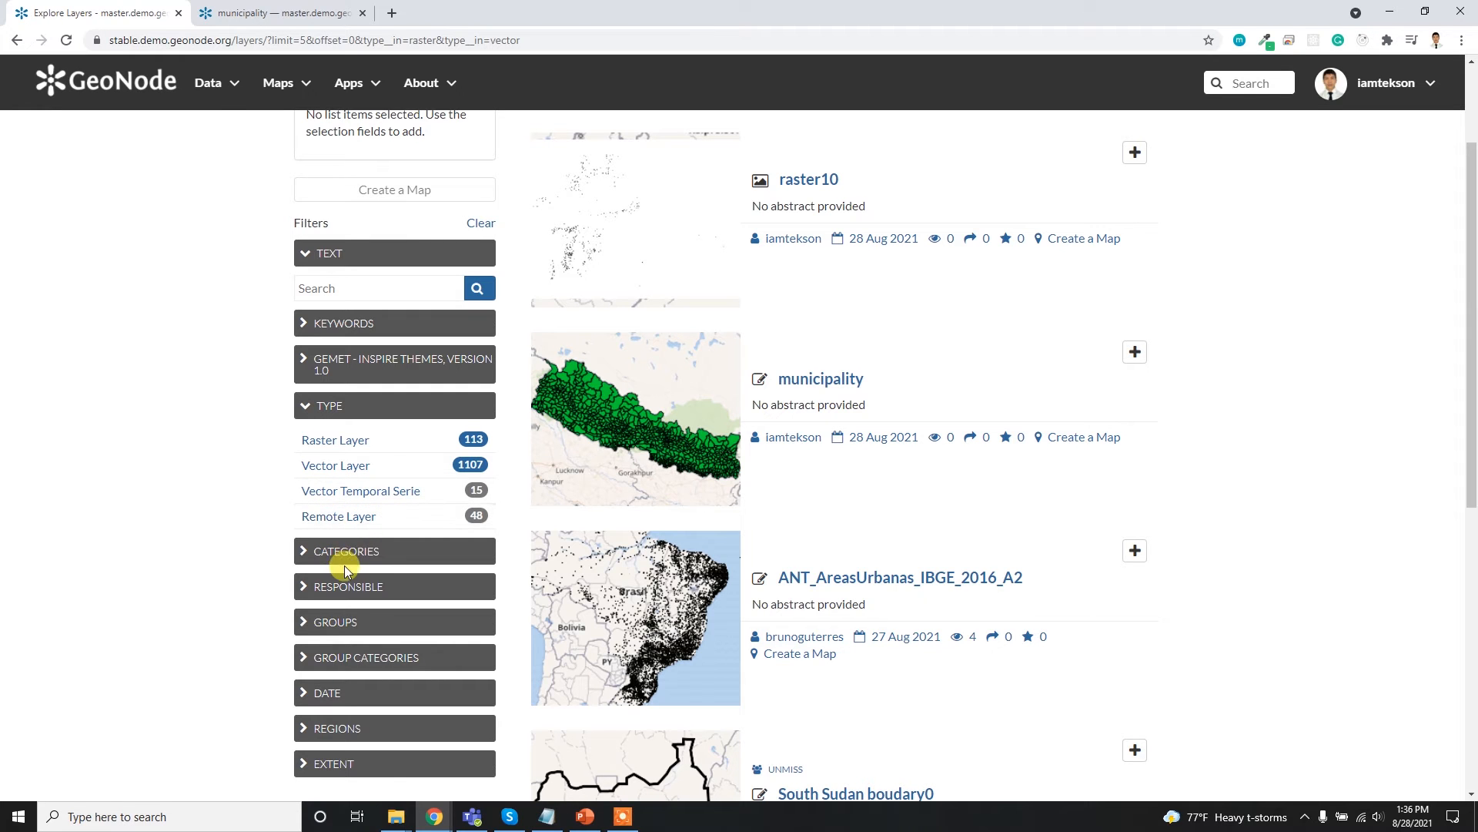
- Look through the Categories filter options, collapse them, and open the Extent filter's map
scroll(368, 580, down, 2)
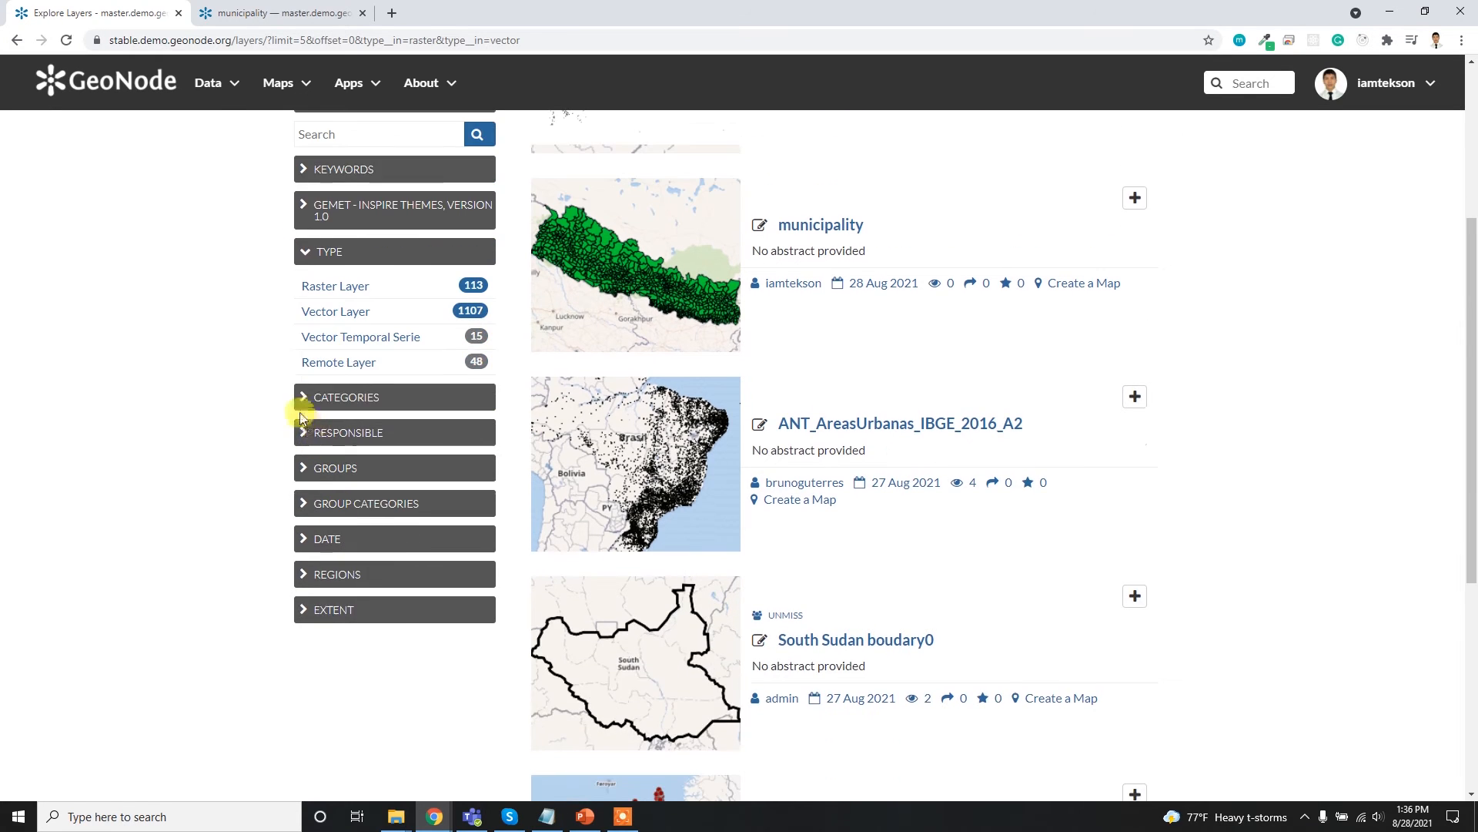
click(306, 403)
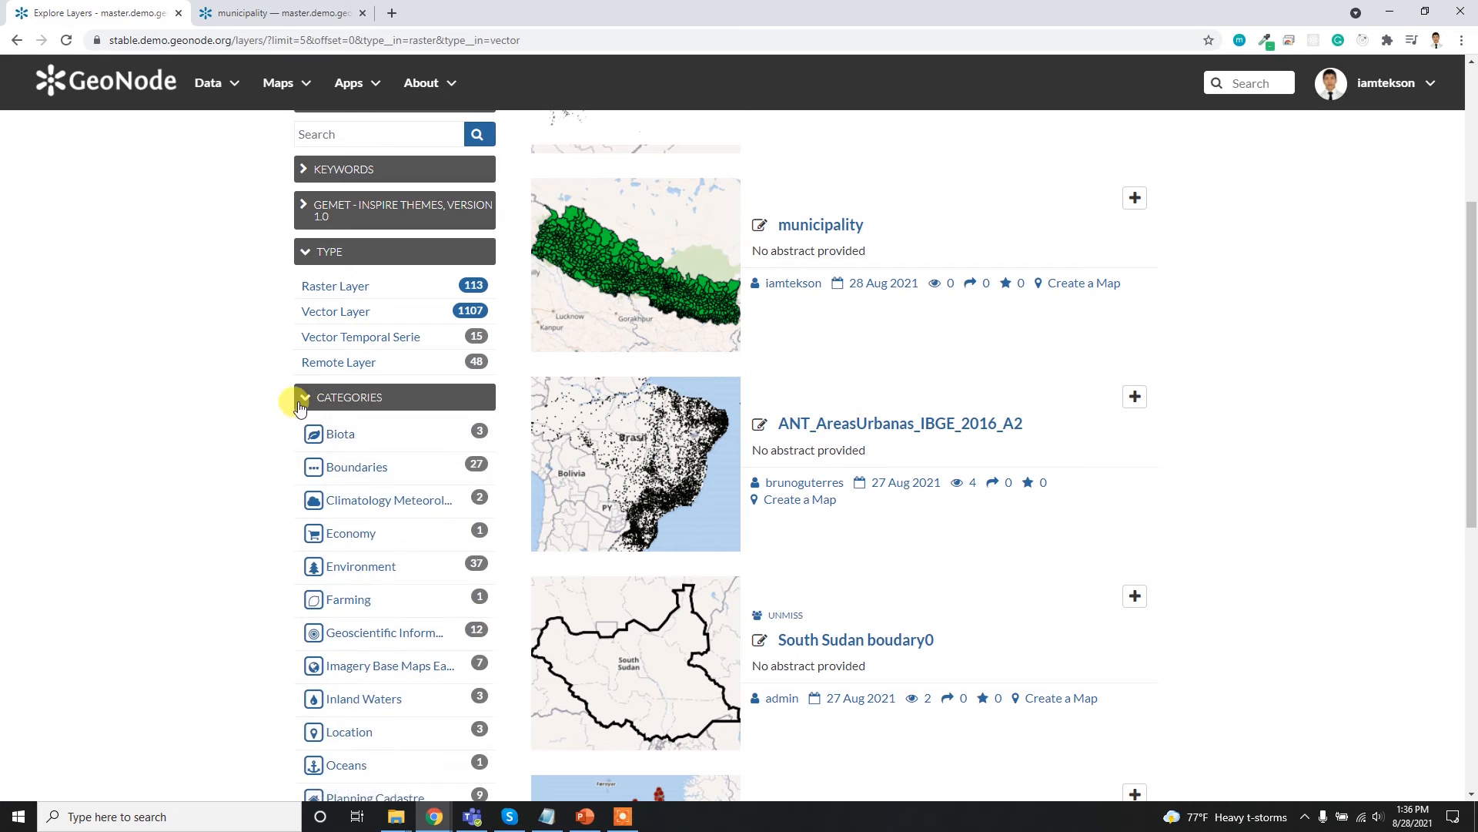
click(303, 402)
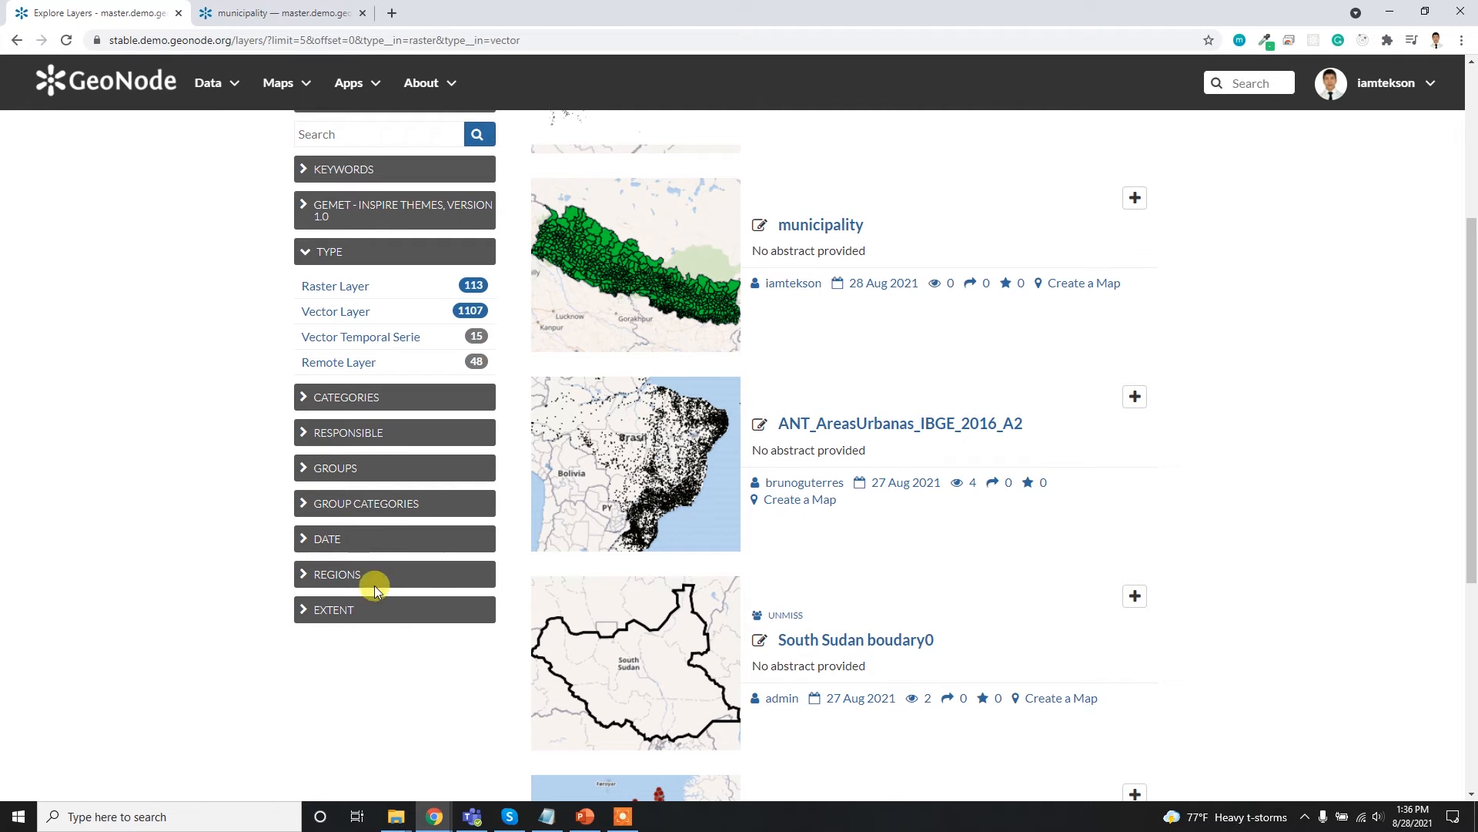
click(305, 612)
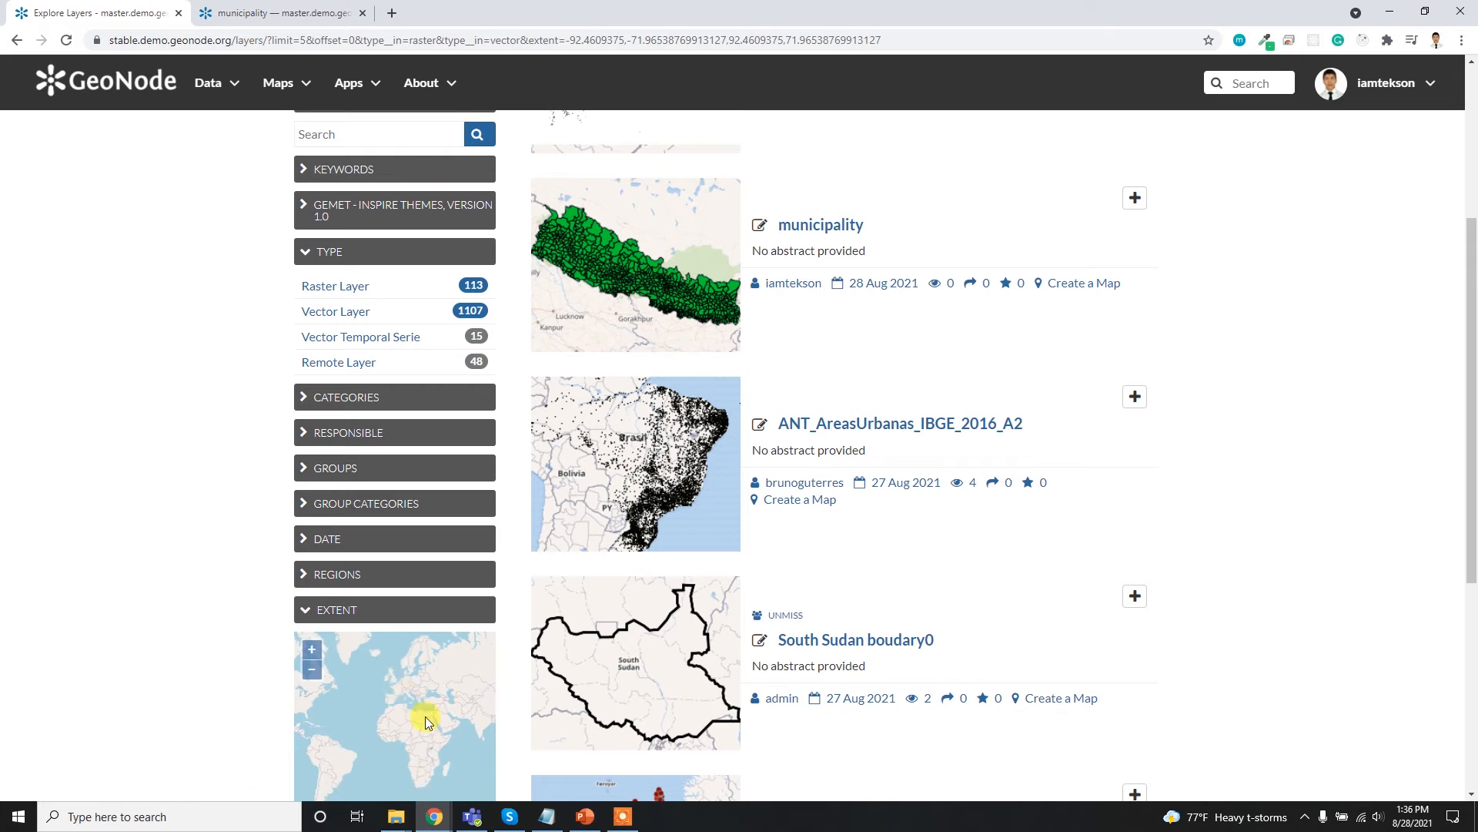
- Filter the layers by extent, narrowing the Extent map to Nepal around Kathmandu, and review the resulting list
scroll(423, 691, up, 2)
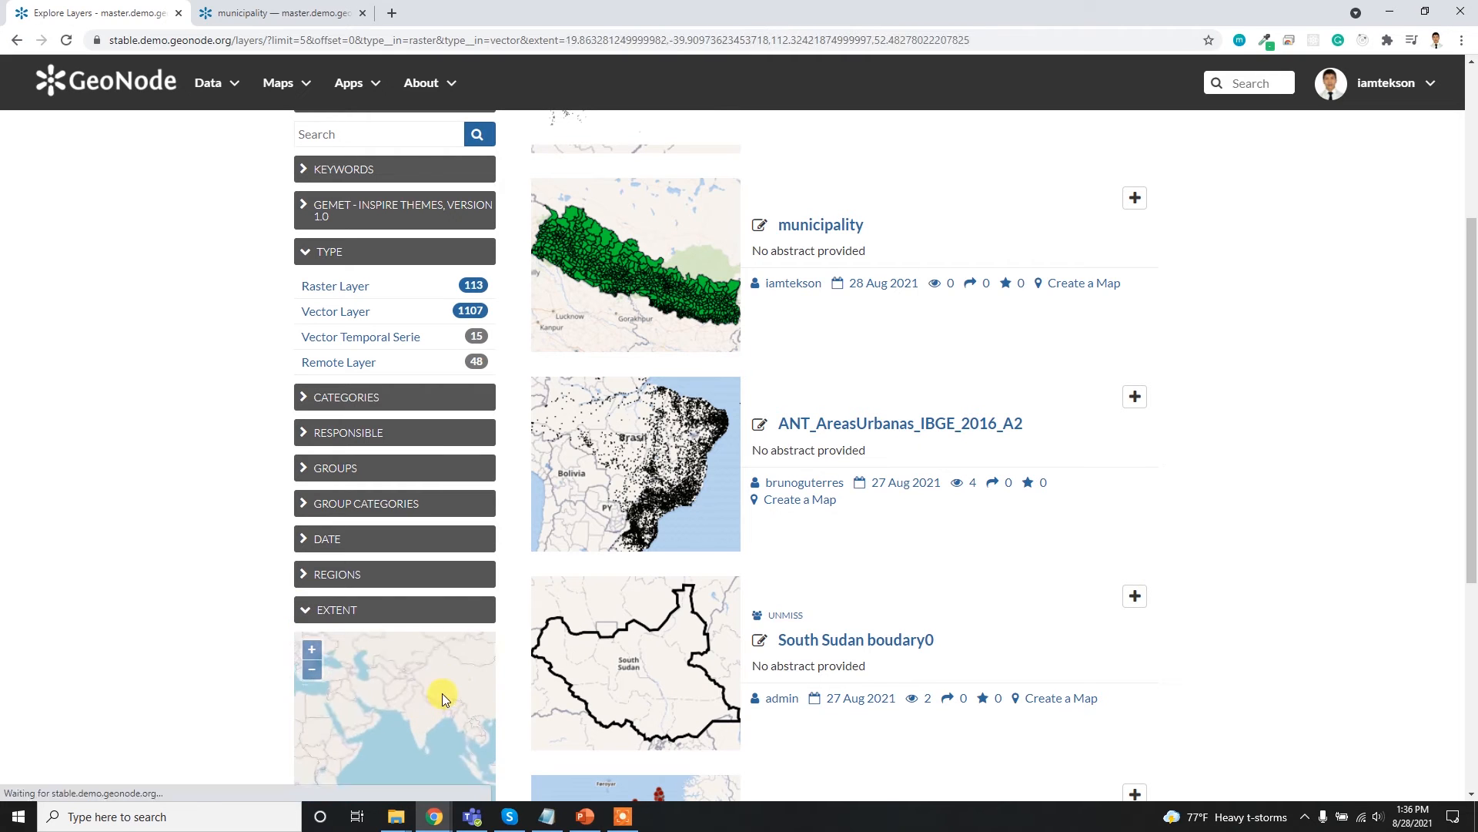
drag(441, 709, 396, 693)
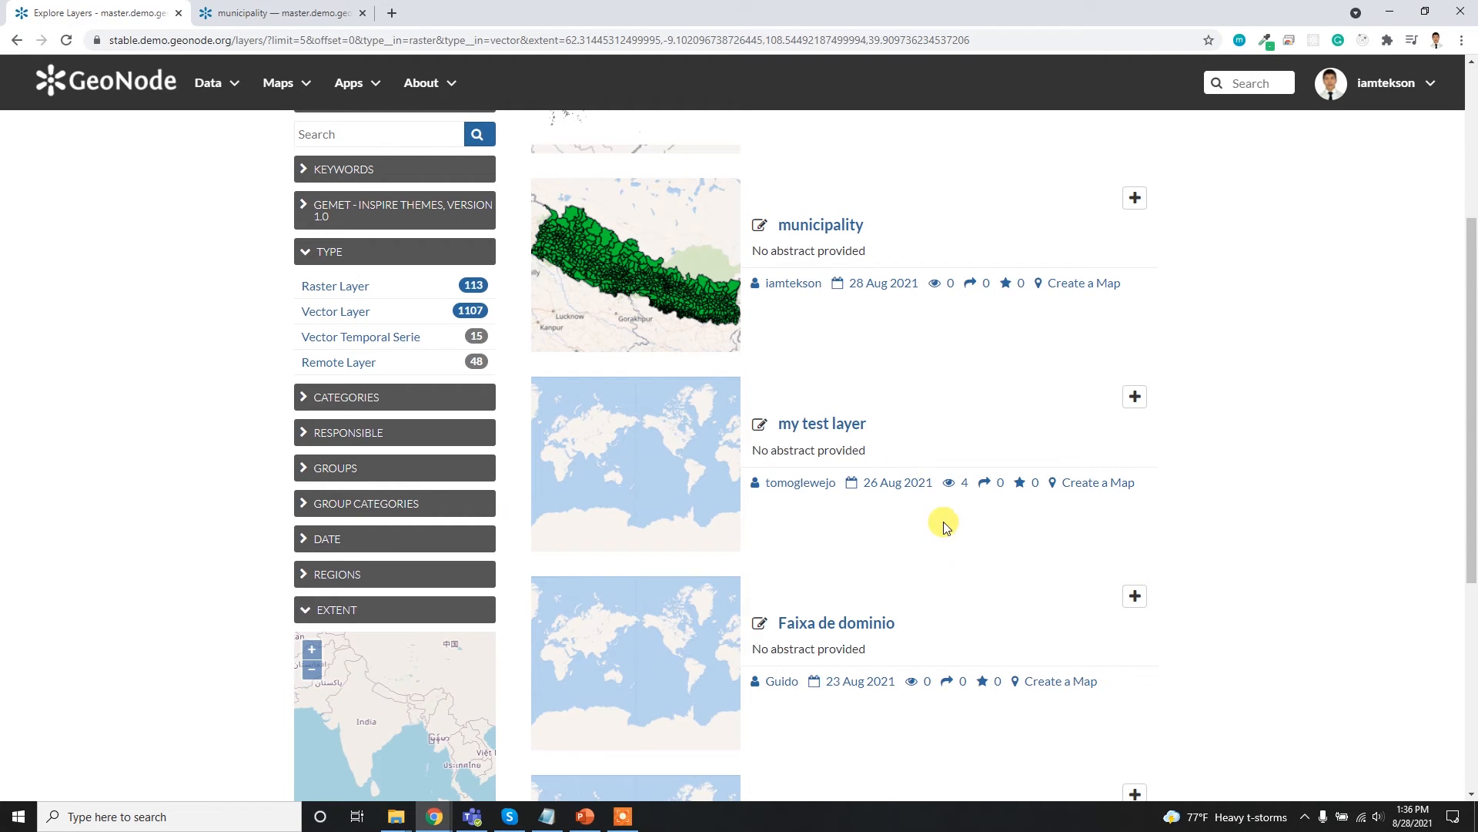
scroll(797, 269, up, 4)
scroll(370, 513, down, 7)
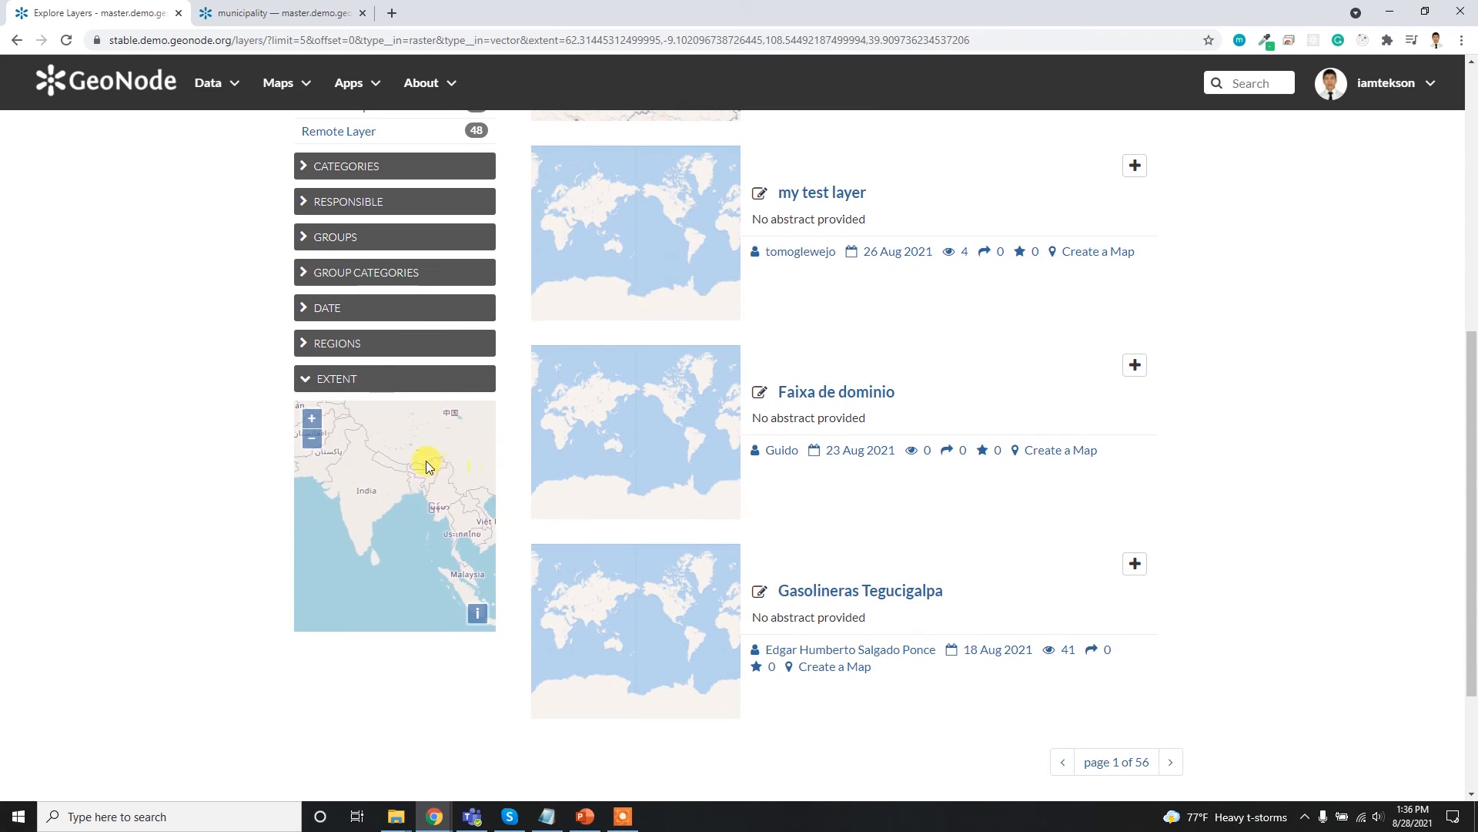
drag(427, 460, 436, 529)
scroll(401, 527, up, 1)
scroll(401, 527, up, 1)
drag(404, 535, 381, 506)
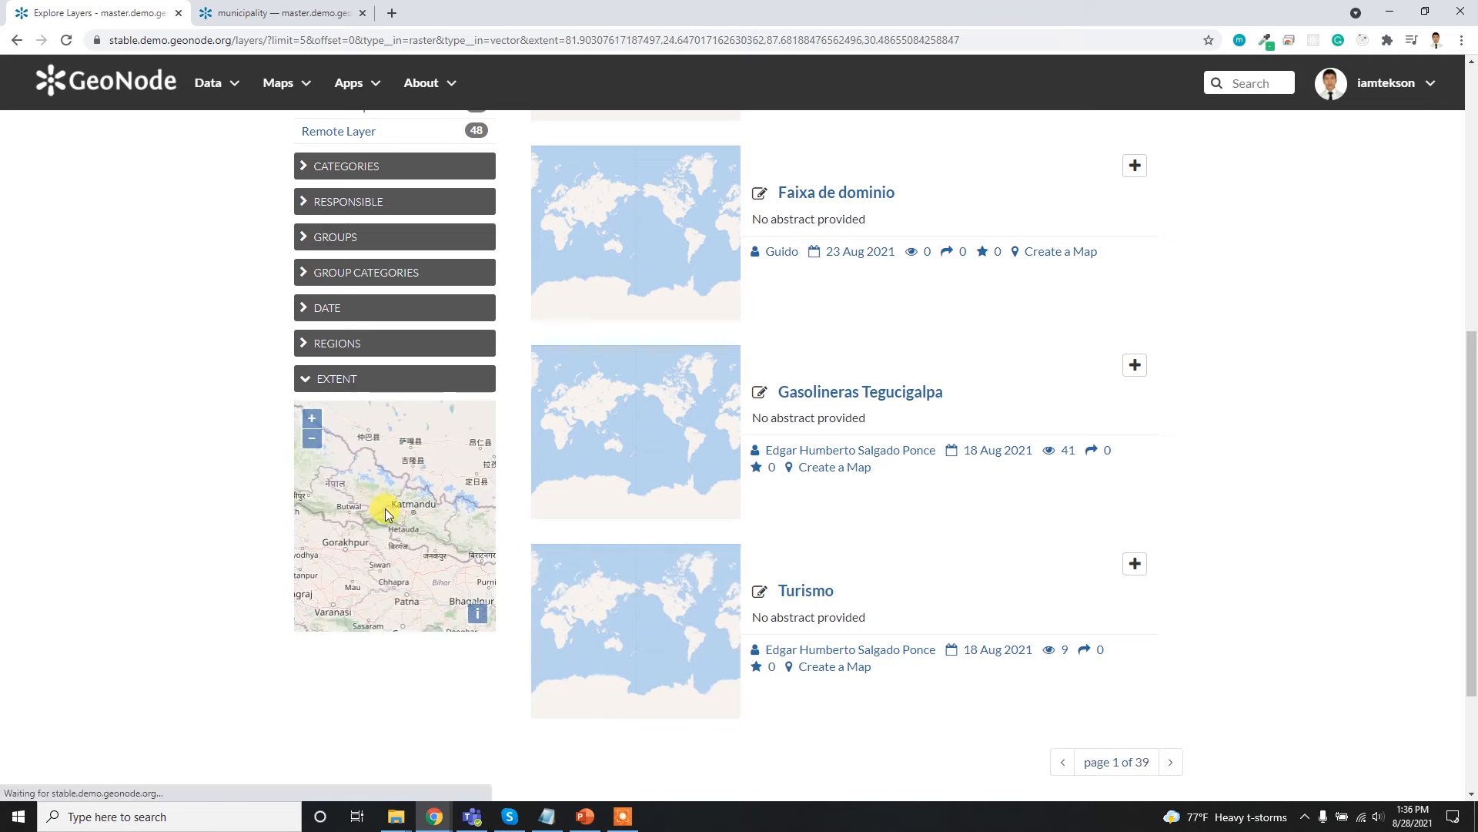
scroll(385, 507, down, 1)
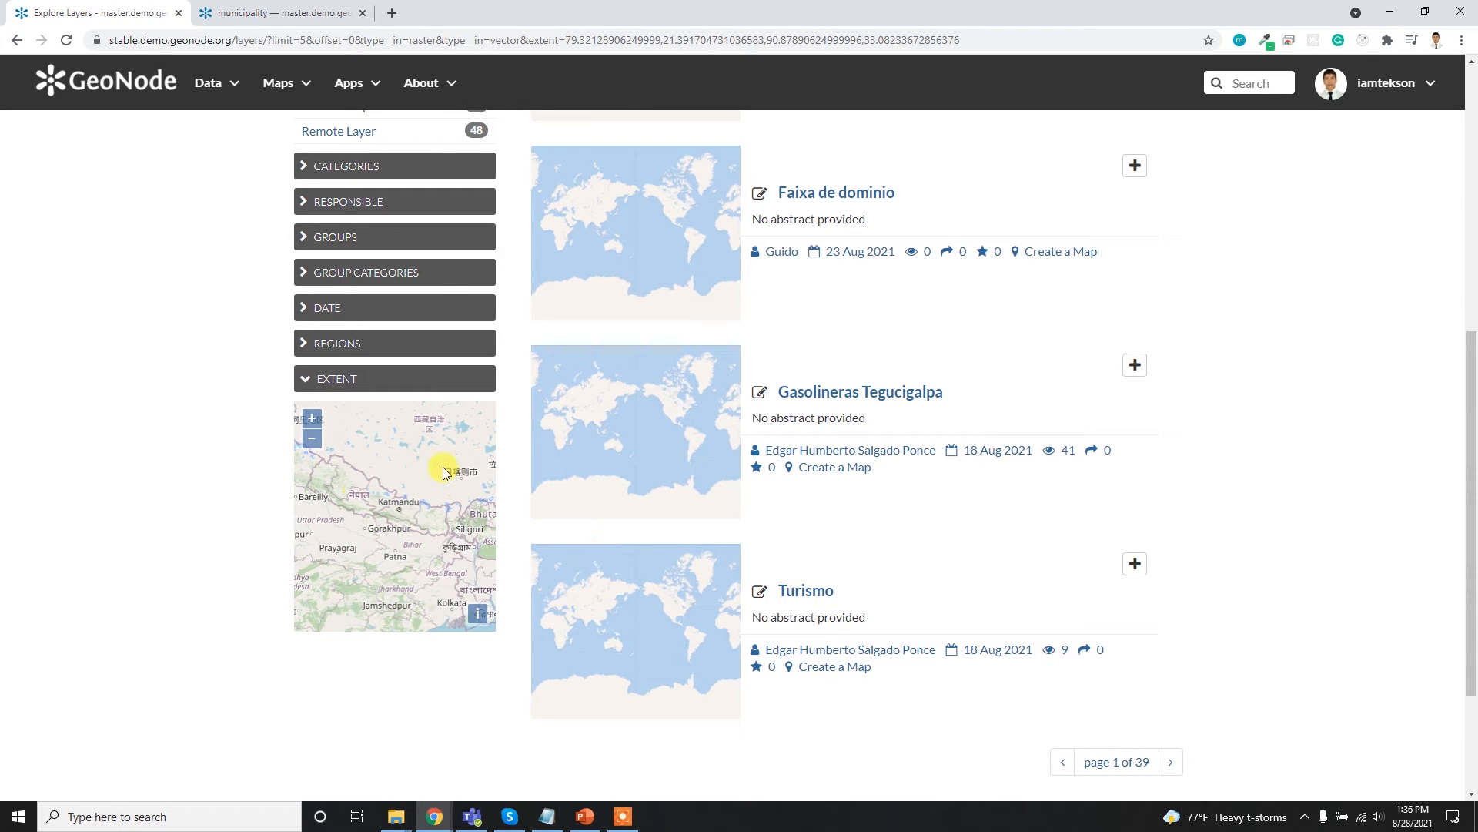
scroll(1294, 452, up, 6)
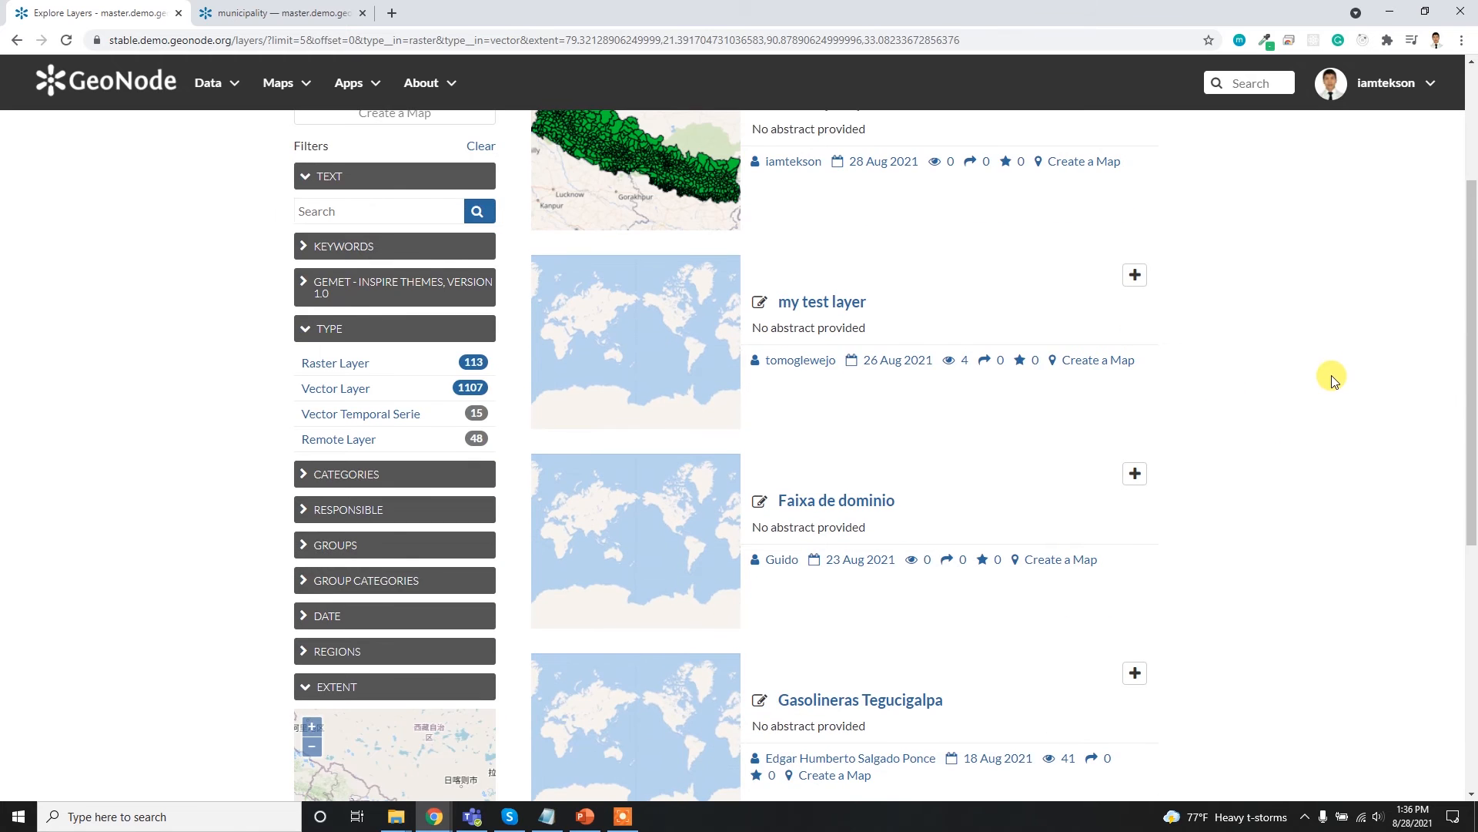
scroll(1271, 392, up, 1)
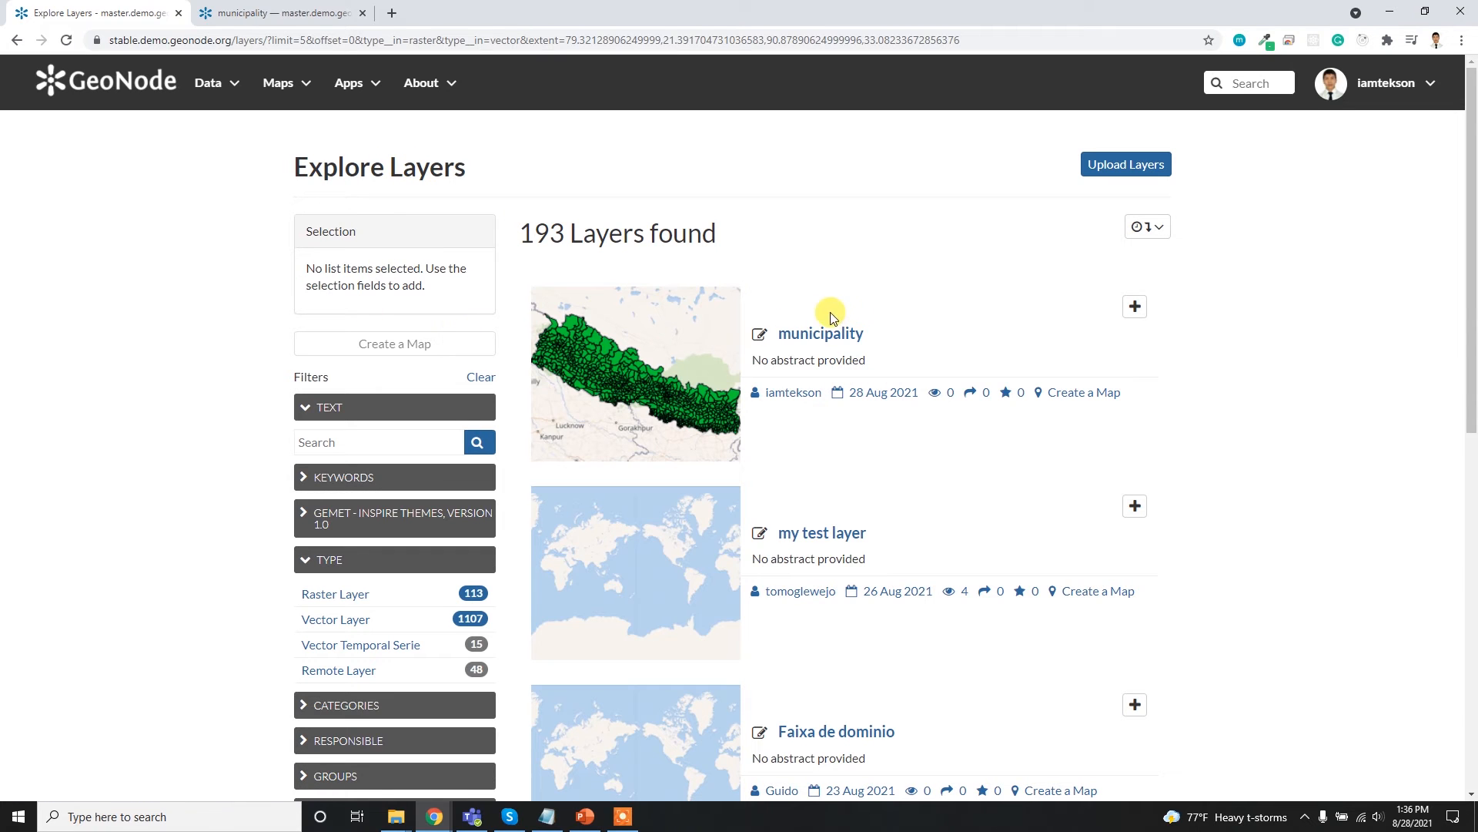
- Open the municipality layer's page and review its information, legend, styles, cache and permissions sections
click(825, 337)
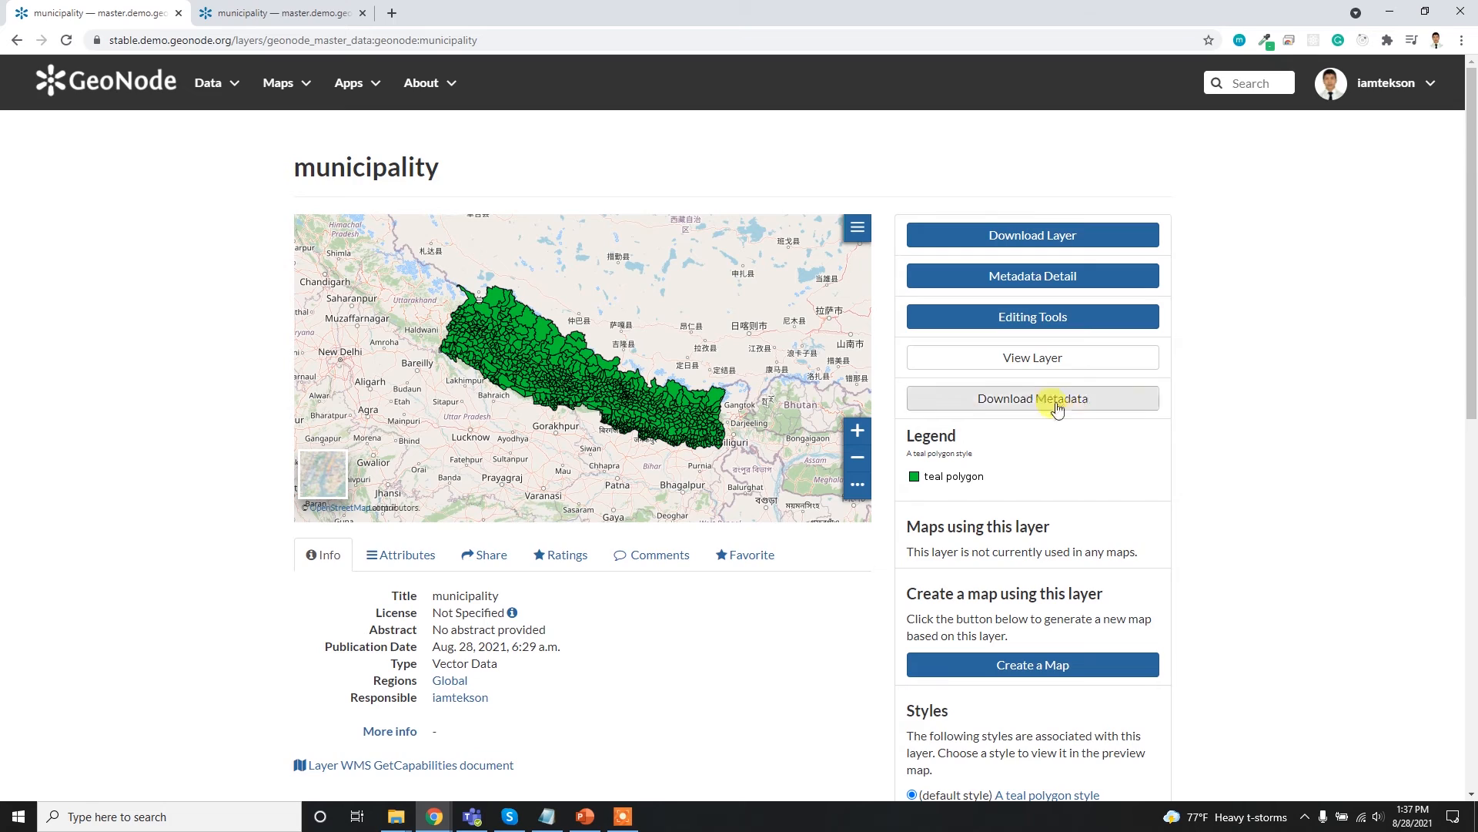
scroll(1125, 566, down, 2)
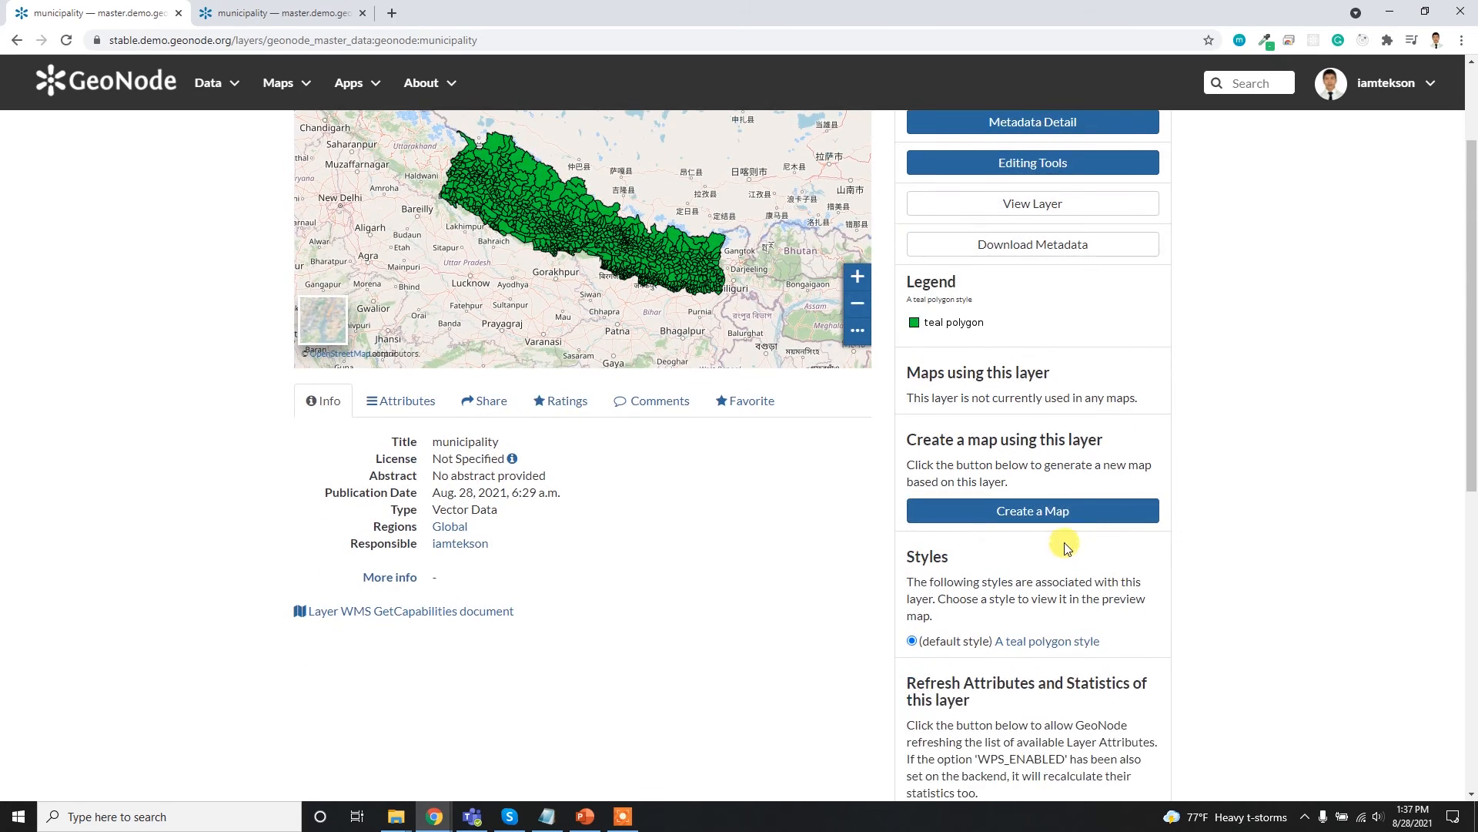
scroll(1066, 547, down, 2)
scroll(1031, 604, down, 3)
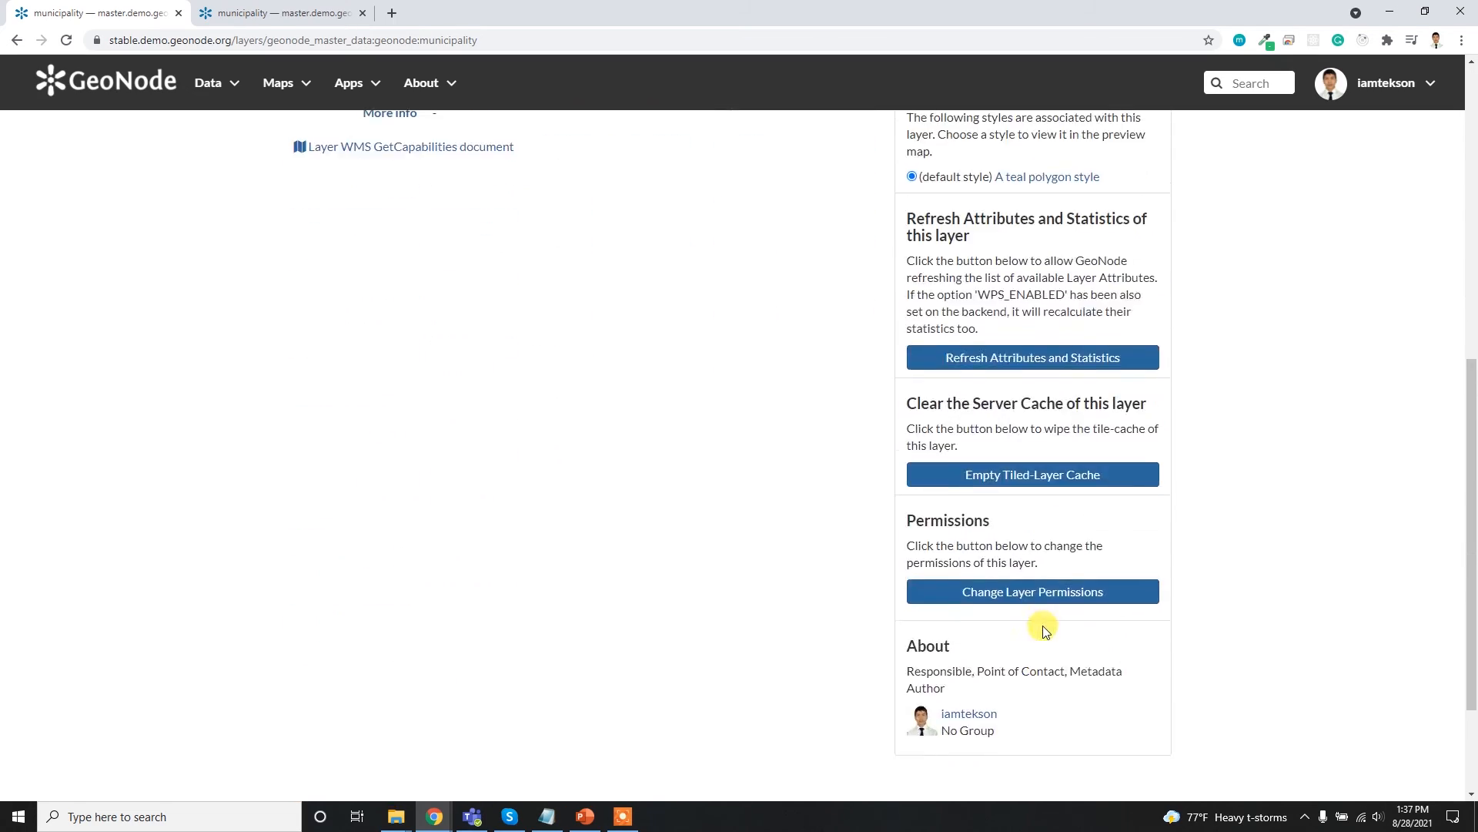
scroll(1049, 614, up, 7)
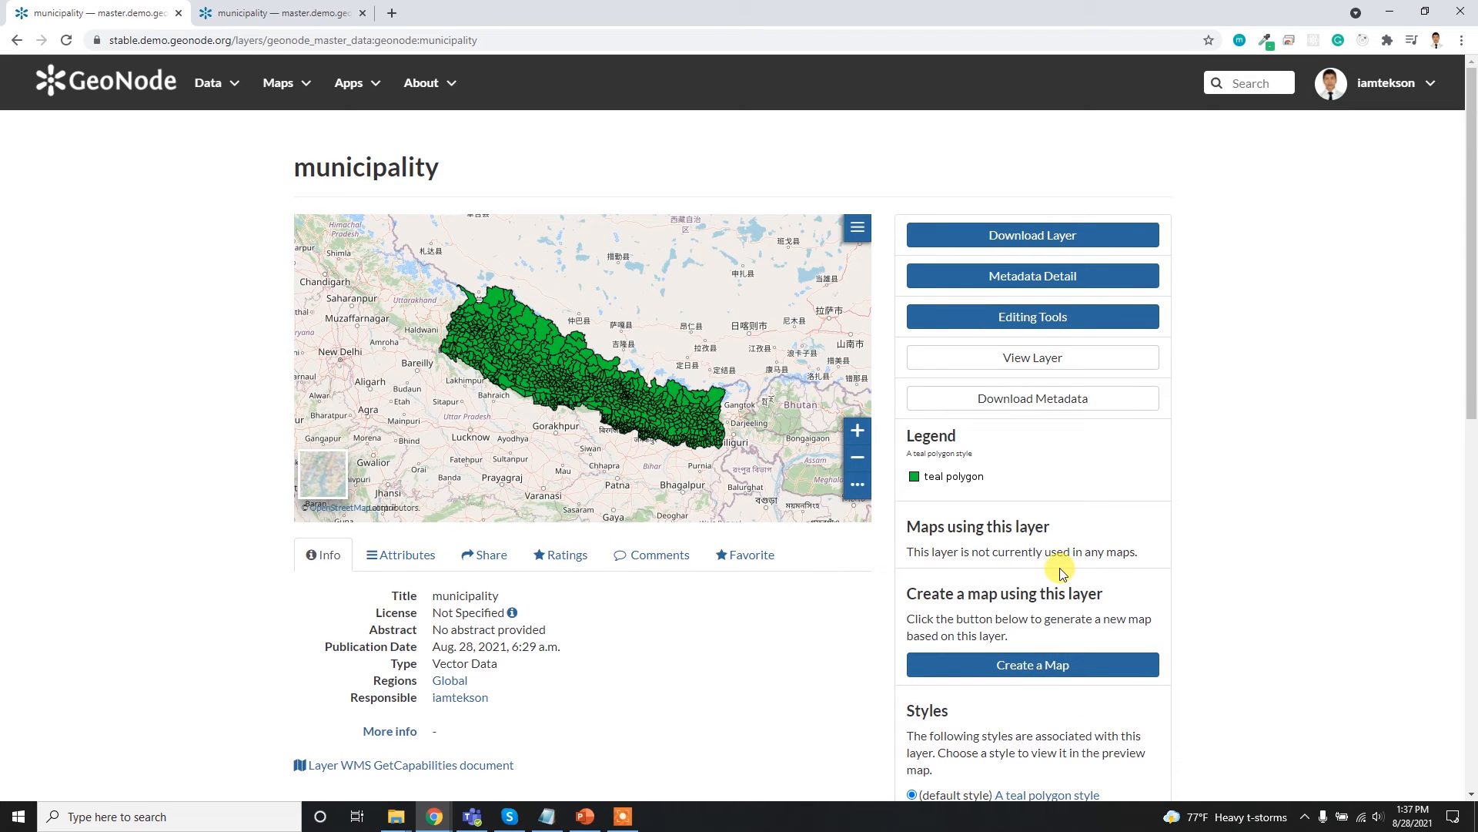
- Open the municipality layer's metadata wizard from its editing tools in a new browser tab
click(1047, 327)
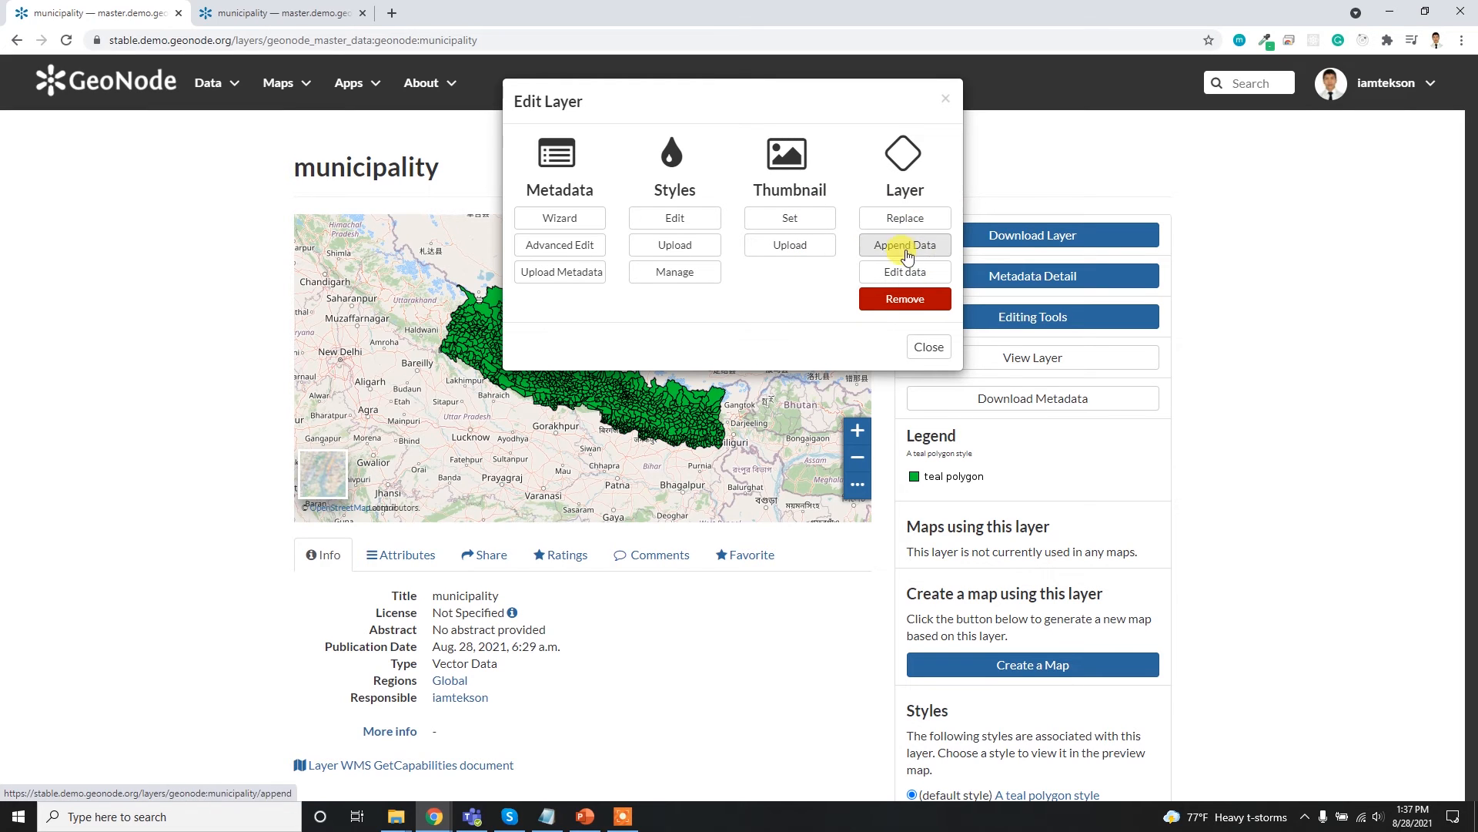
middle_click(573, 220)
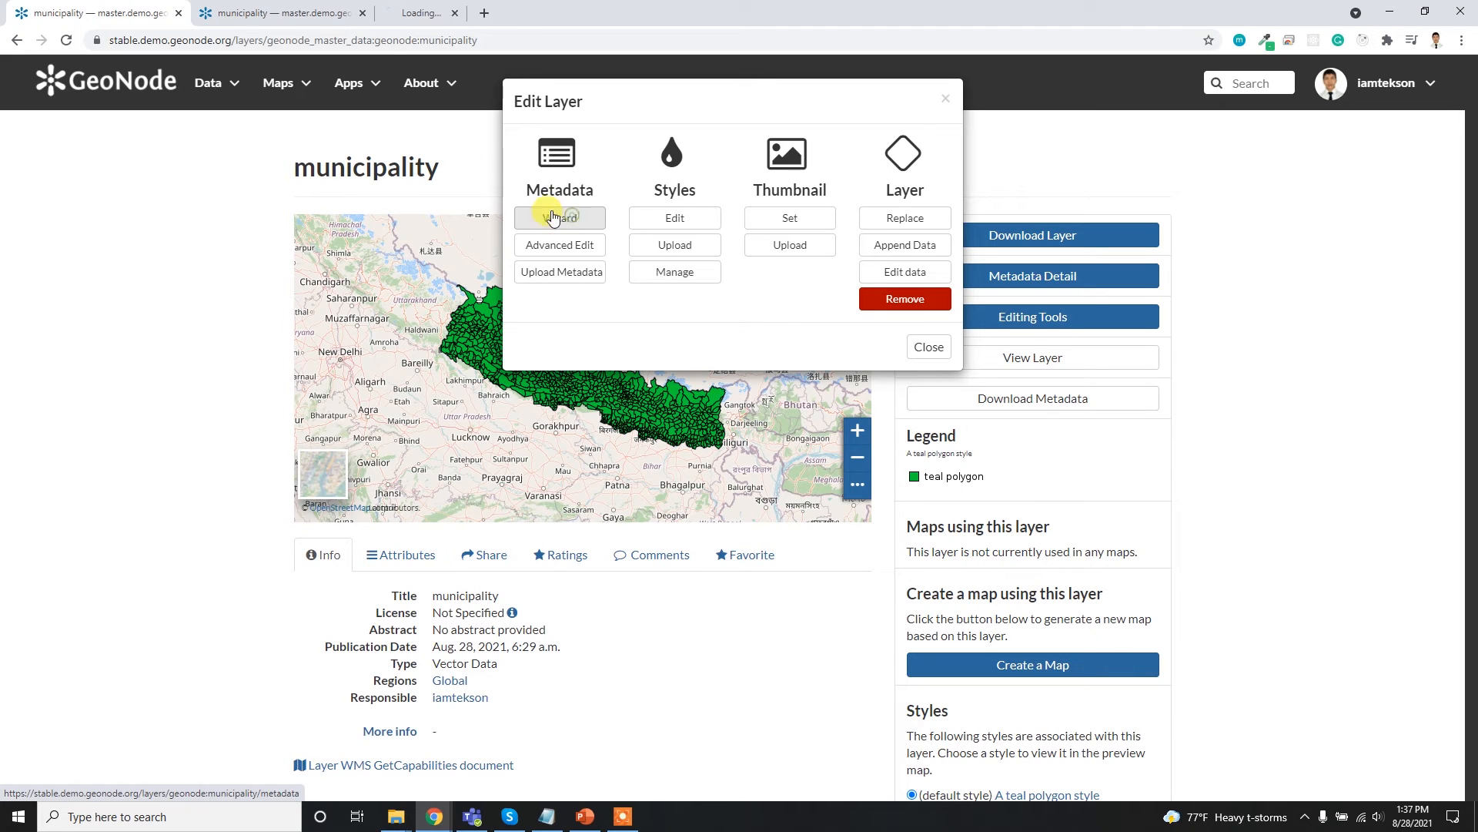
click(445, 11)
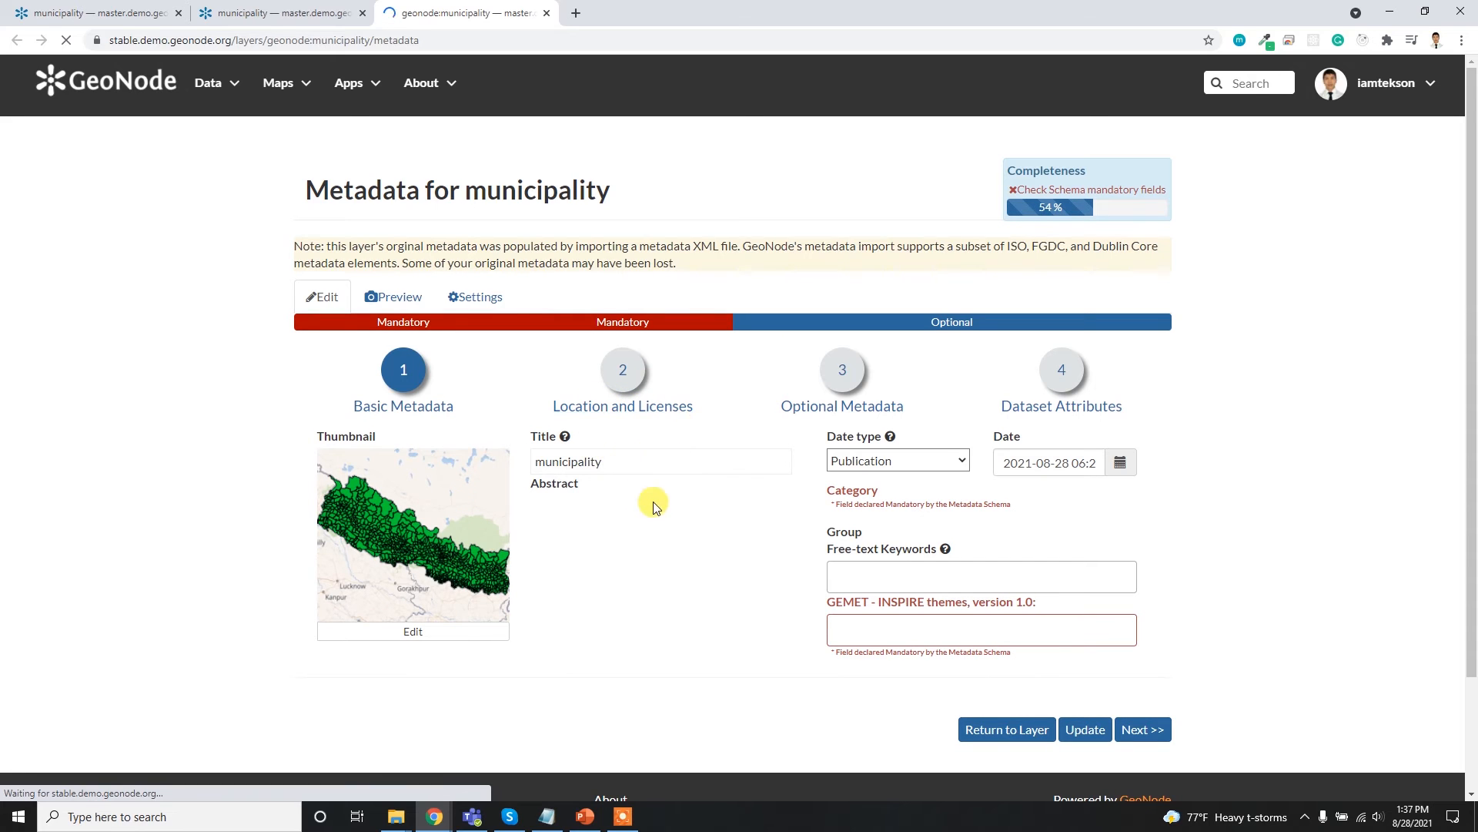
- Replace the placeholder abstract in the basic metadata with "Abstract", leaving the title as it is
click(620, 464)
double_click(613, 459)
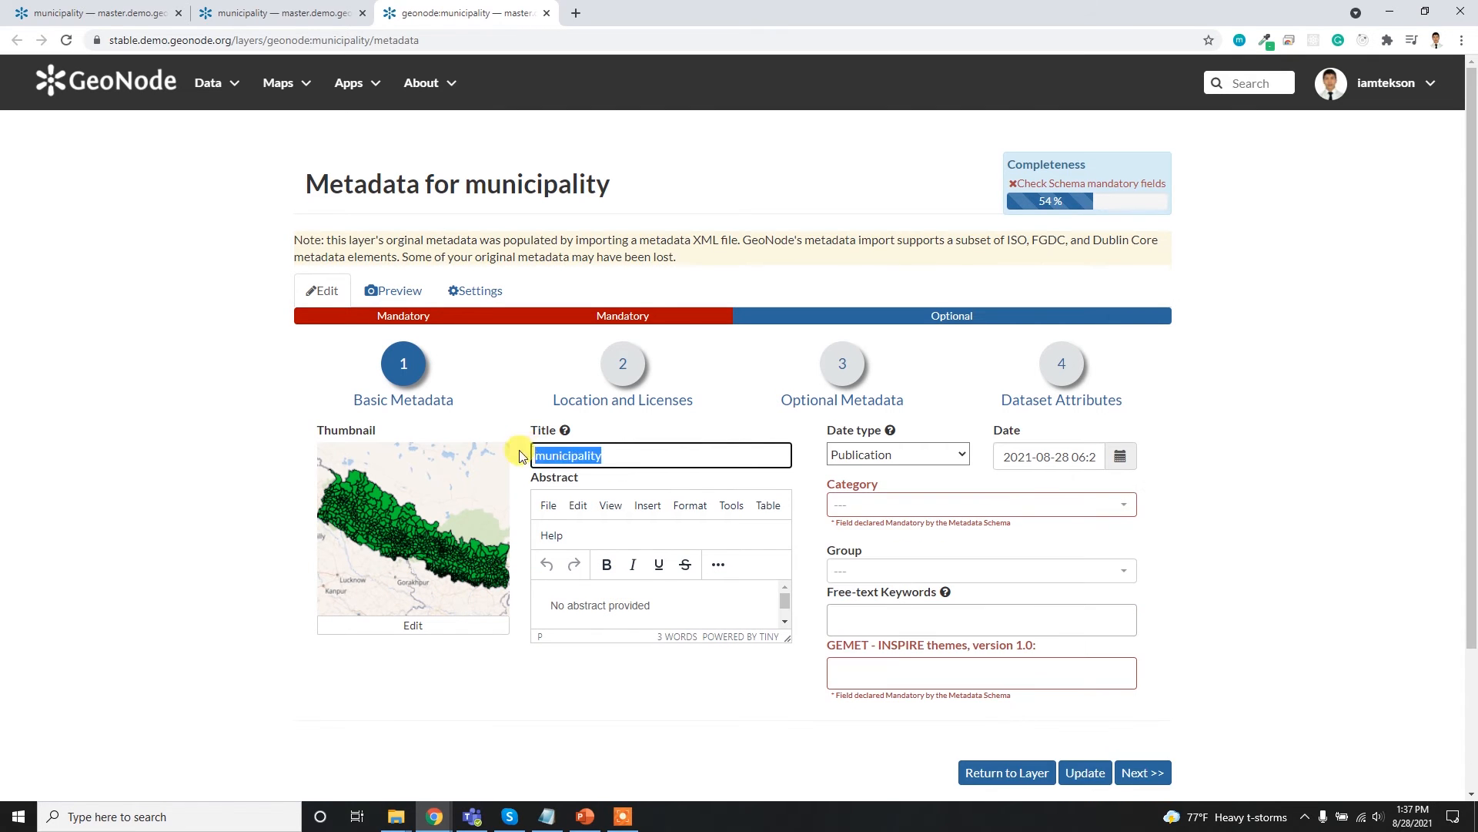
click(609, 604)
key(ctrl+a)
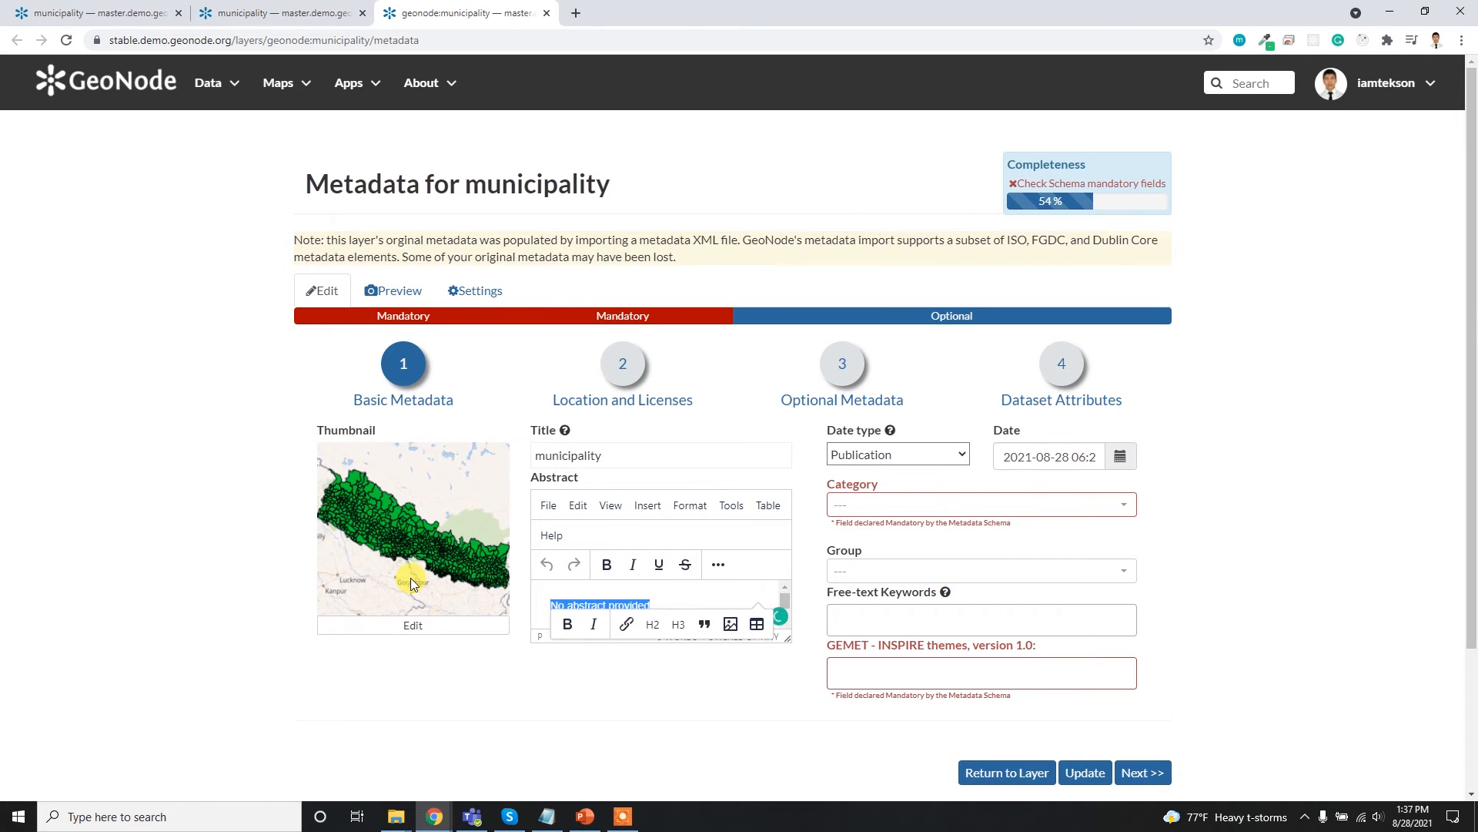
text(Abst)
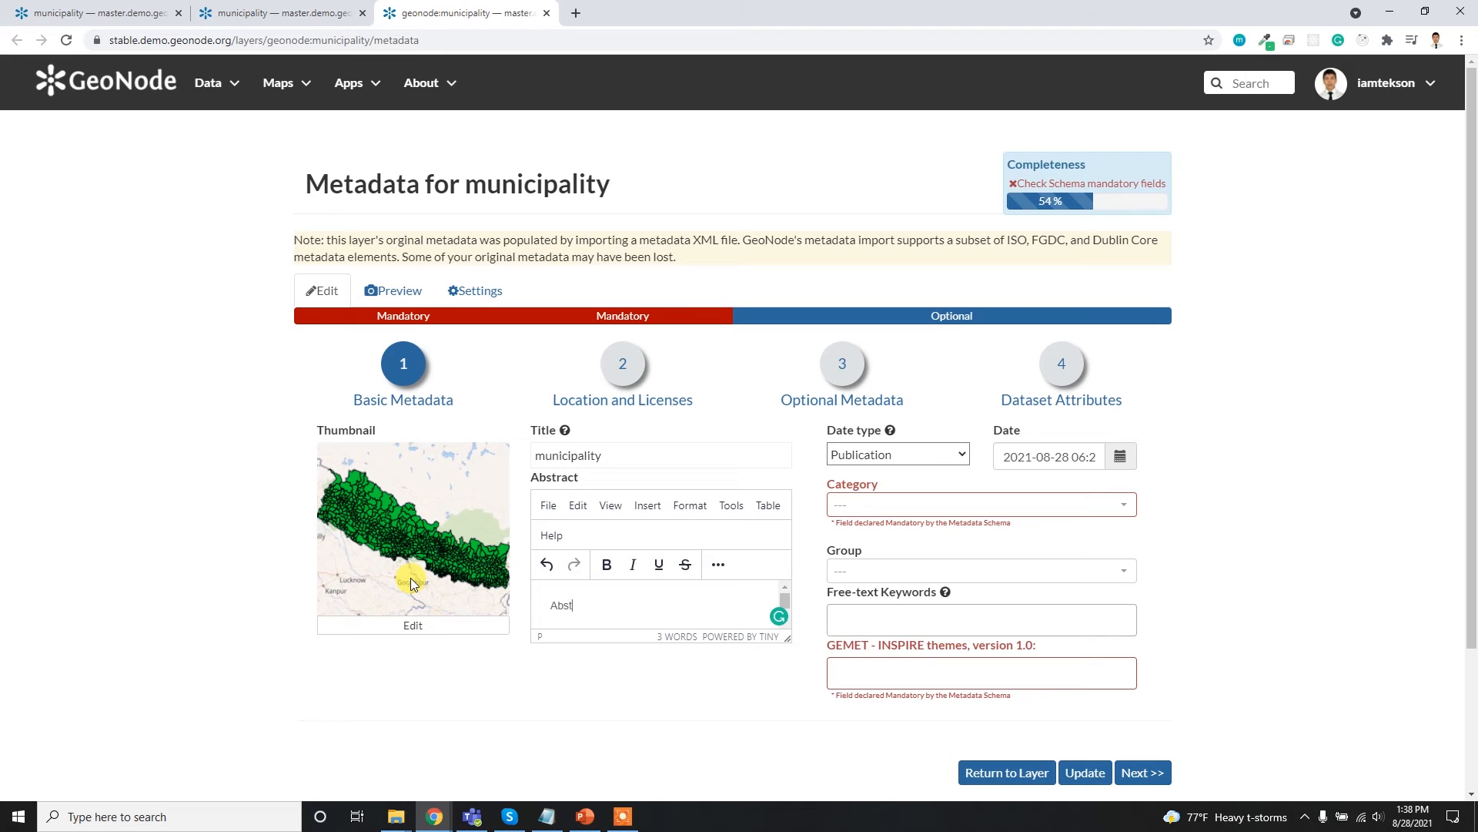
text(ract)
- Set the layer's metadata category to Boundaries and check the Group field's choices
click(1087, 504)
scroll(959, 418, down, 5)
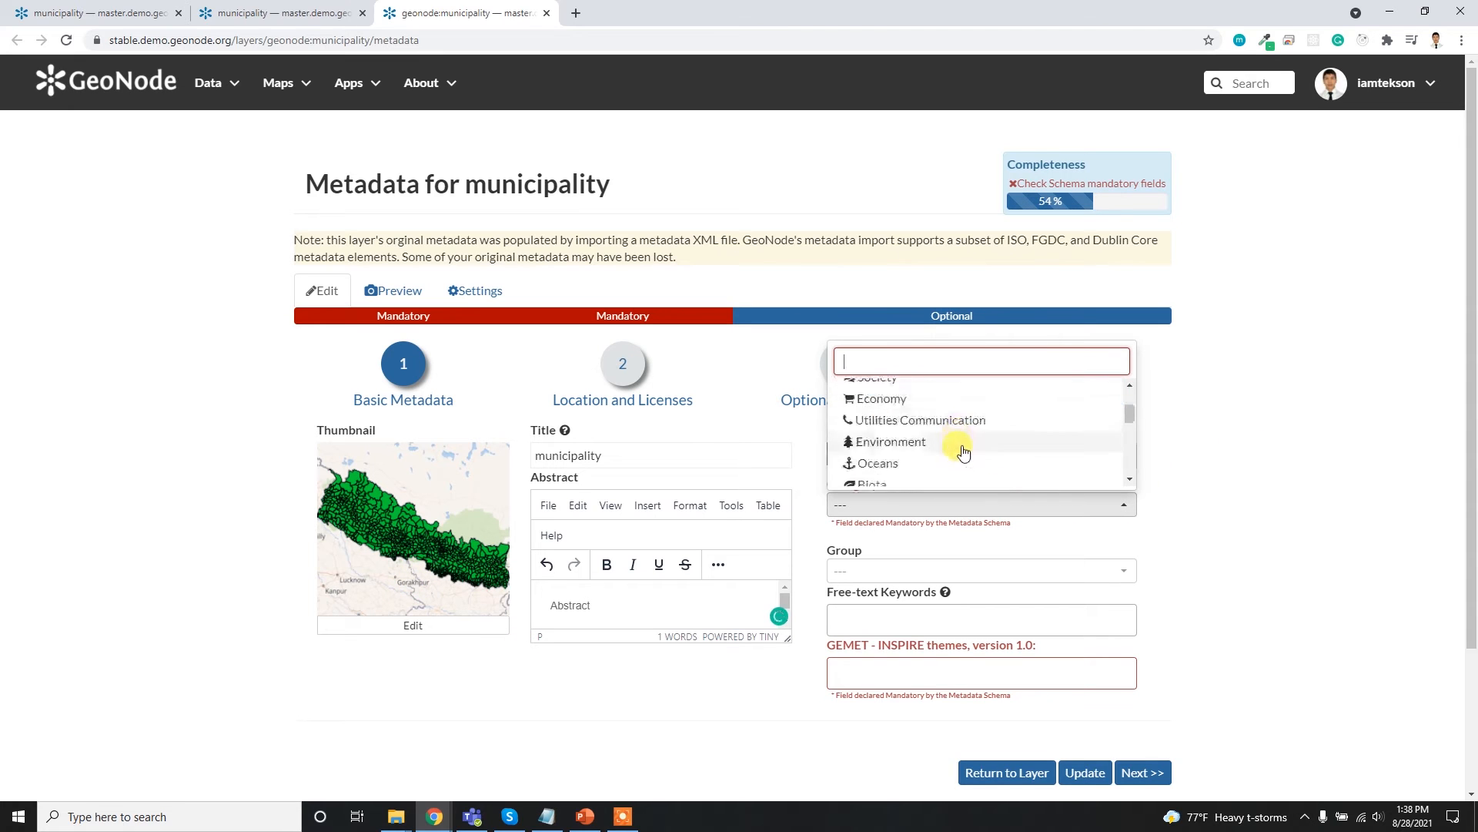
scroll(944, 468, down, 5)
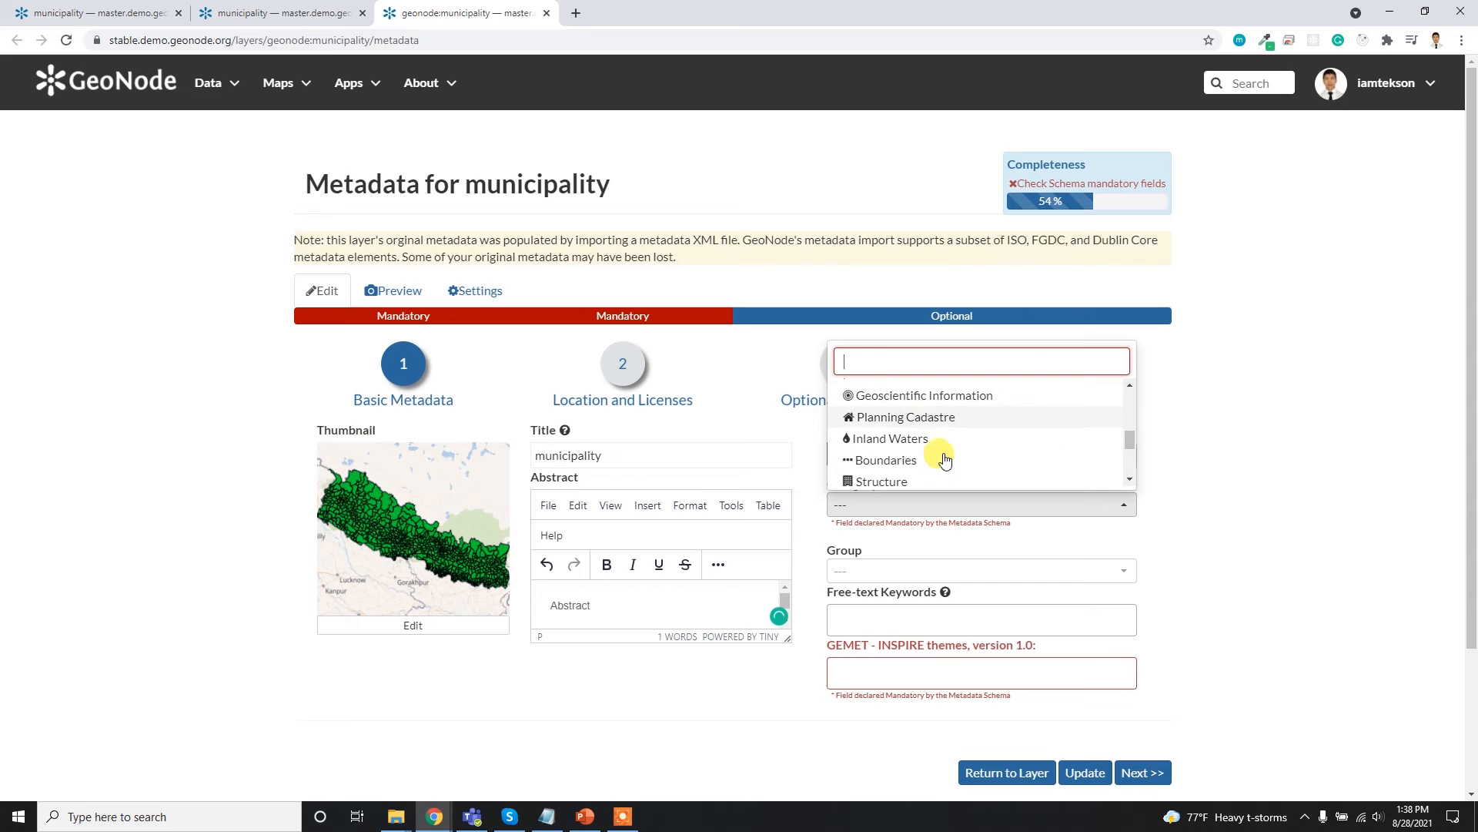
scroll(944, 435, down, 2)
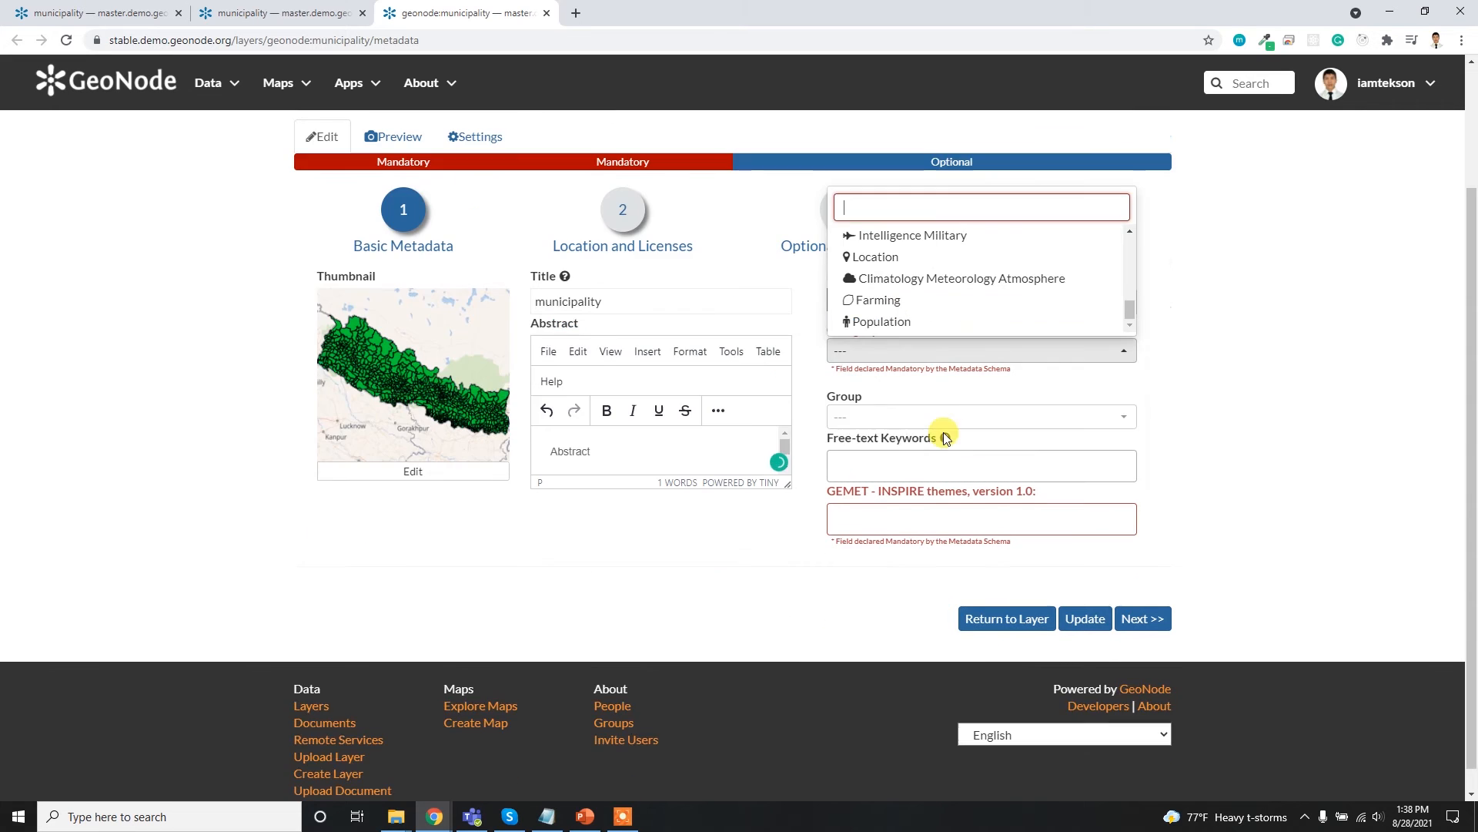
scroll(1217, 370, up, 2)
scroll(994, 439, up, 1)
scroll(991, 443, up, 3)
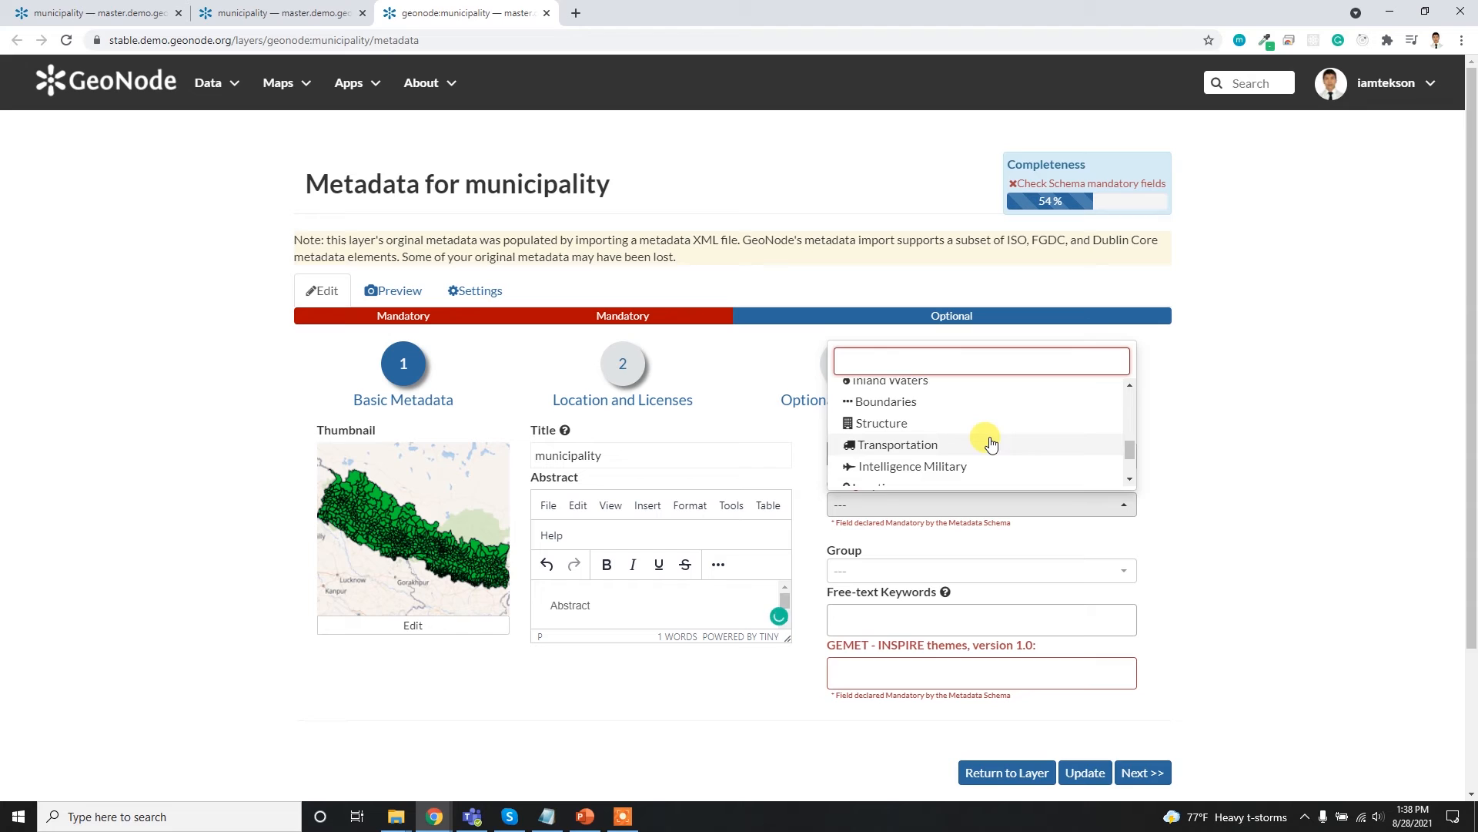
click(934, 399)
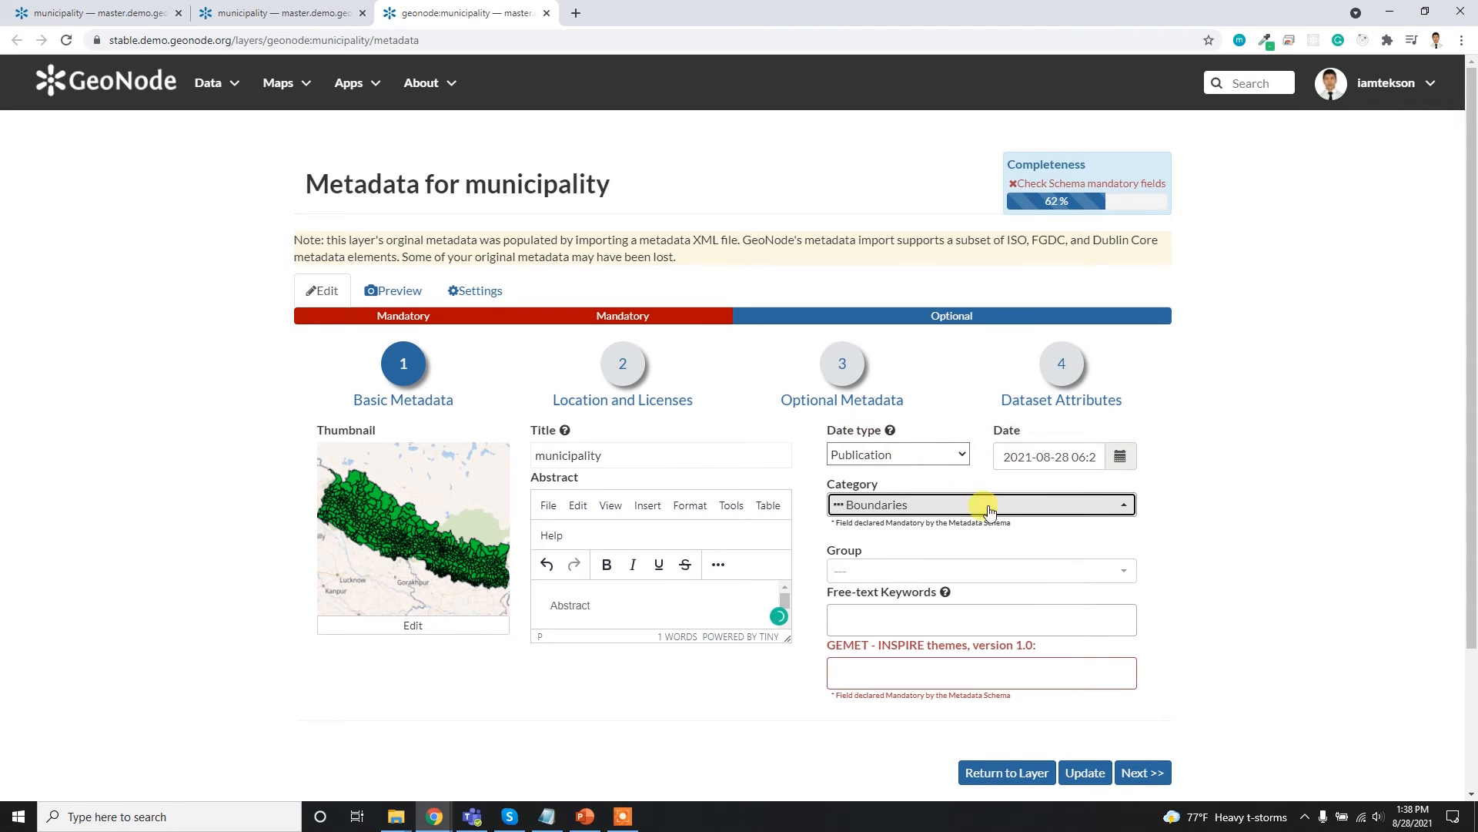
click(894, 574)
click(901, 570)
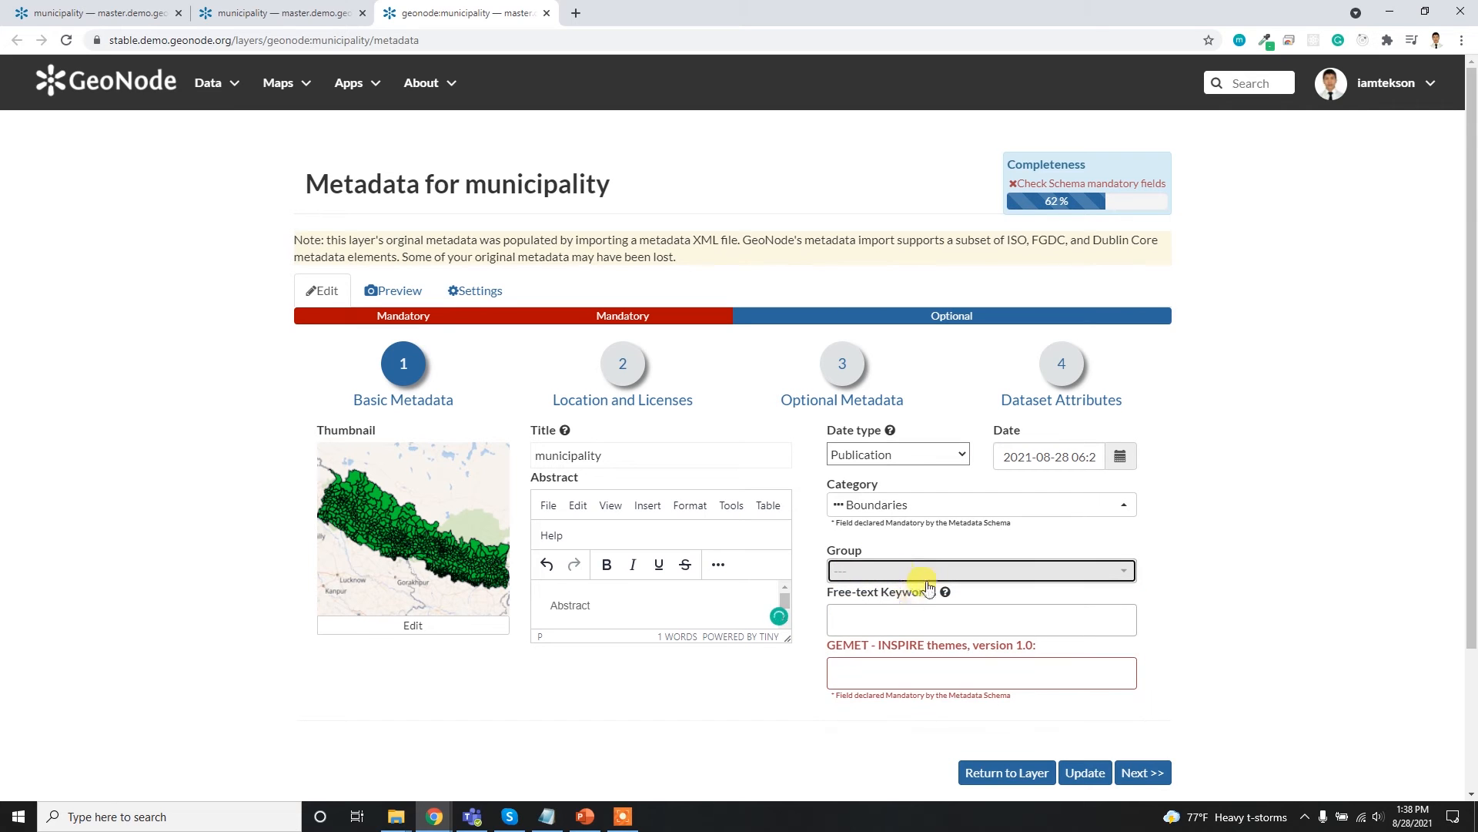
scroll(1251, 552, down, 1)
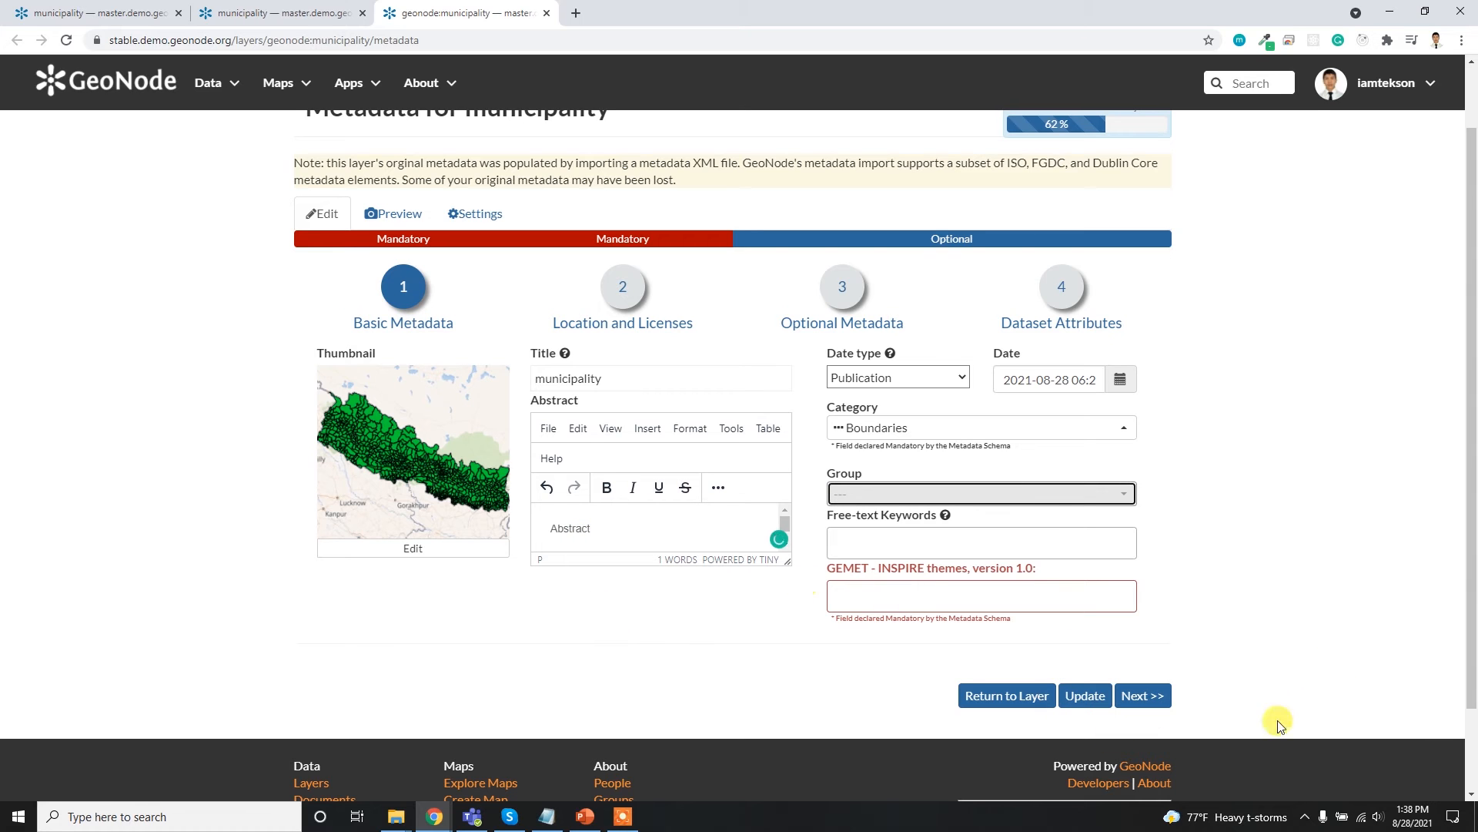
- Go on to the Location and Licenses metadata and look at the Attribution and Restrictions fields
click(1176, 693)
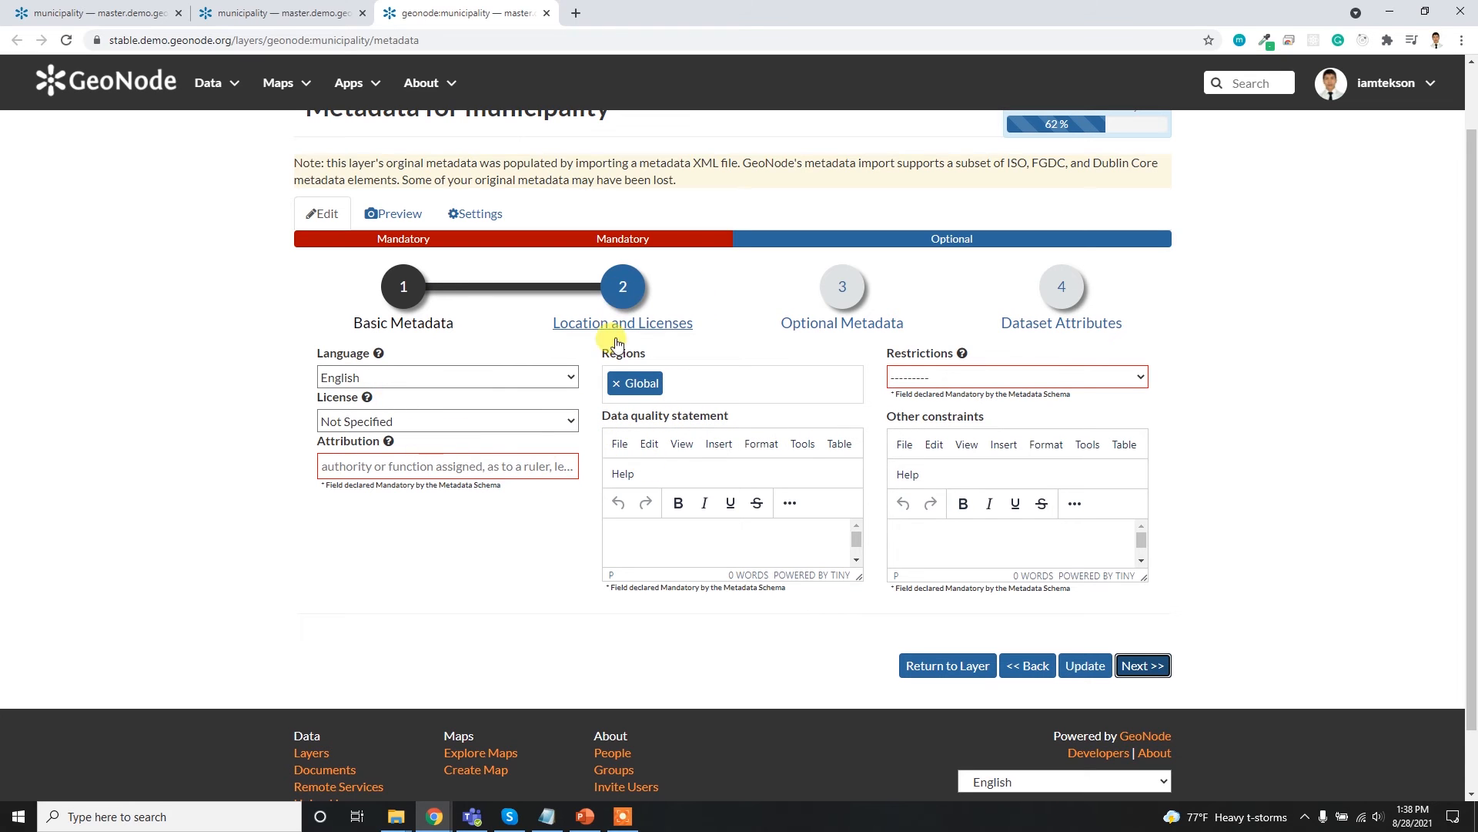
click(423, 467)
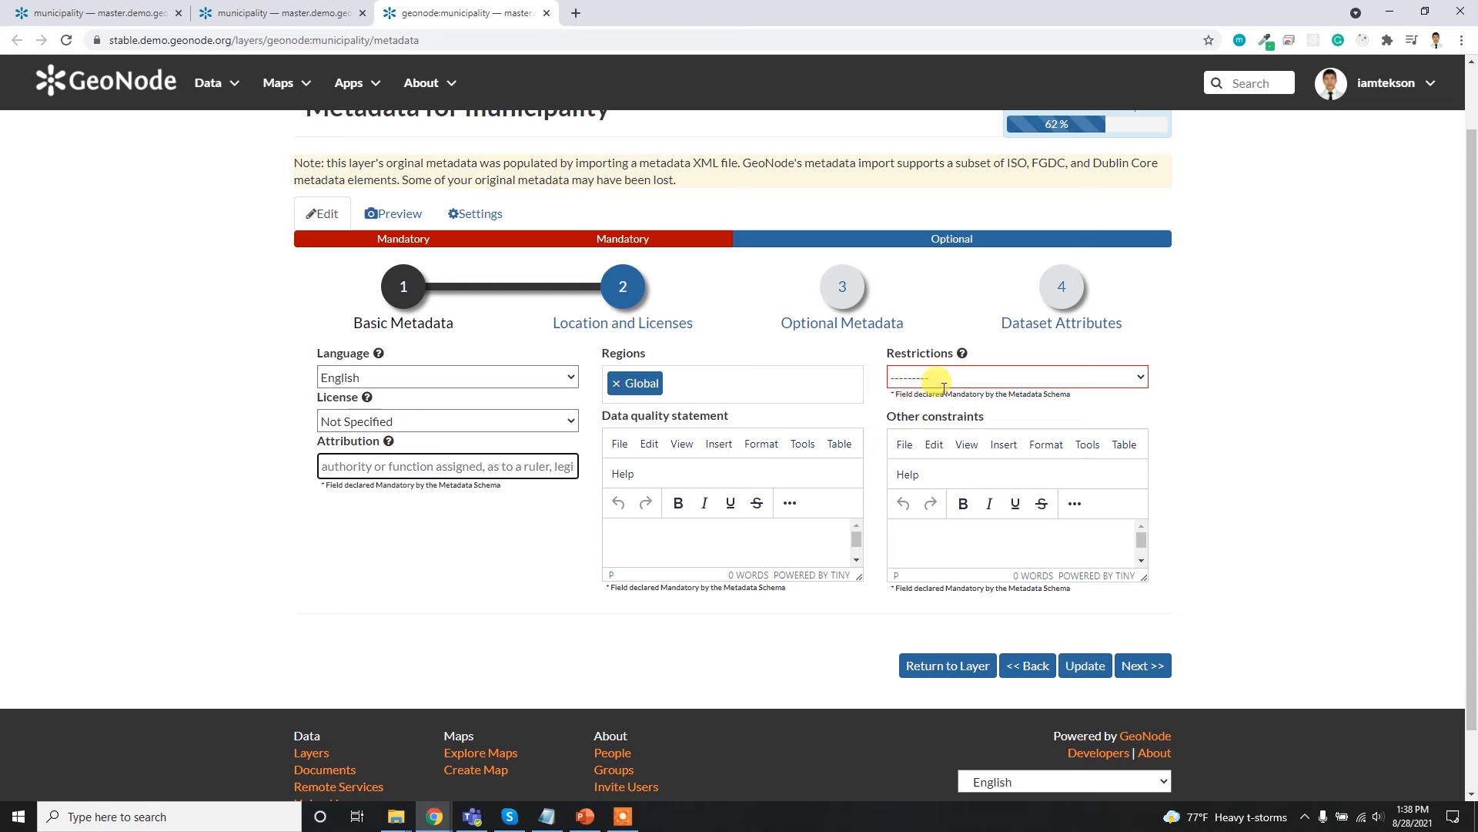
click(968, 378)
click(959, 375)
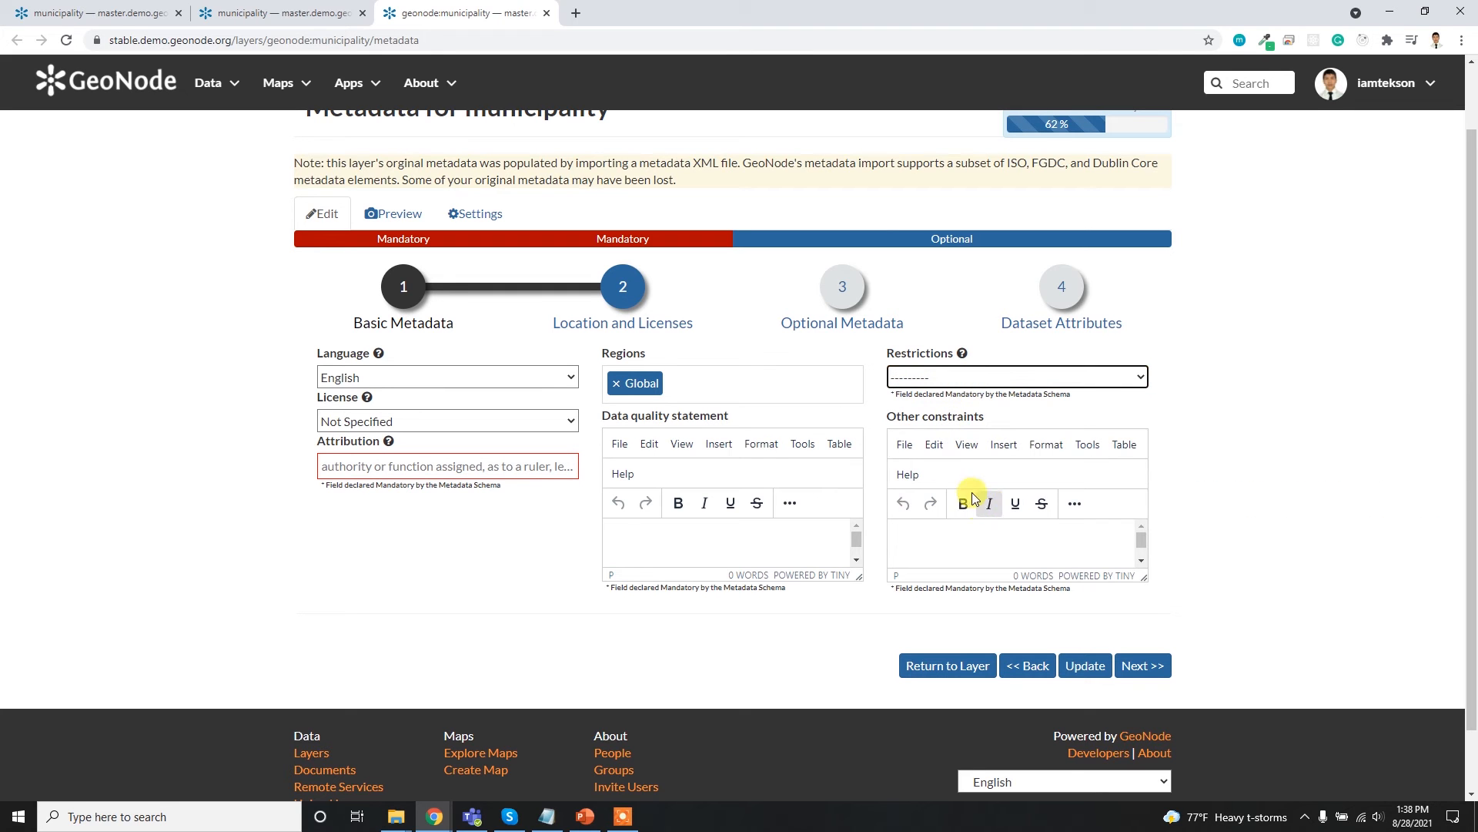
- Go through the Optional Metadata section to Dataset Attributes and review the attribute table's labels, display types and visibility
click(842, 287)
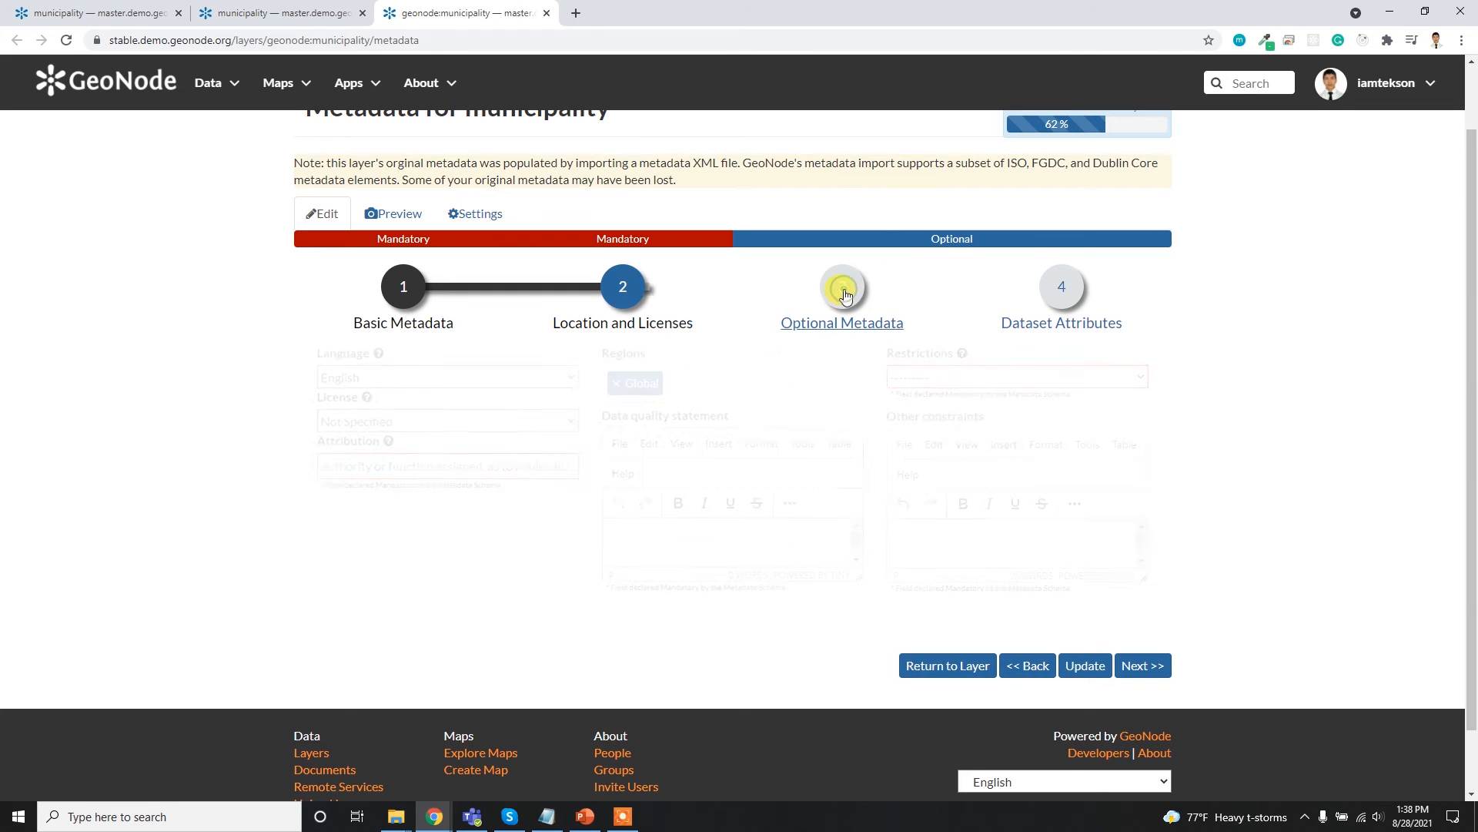
click(1052, 303)
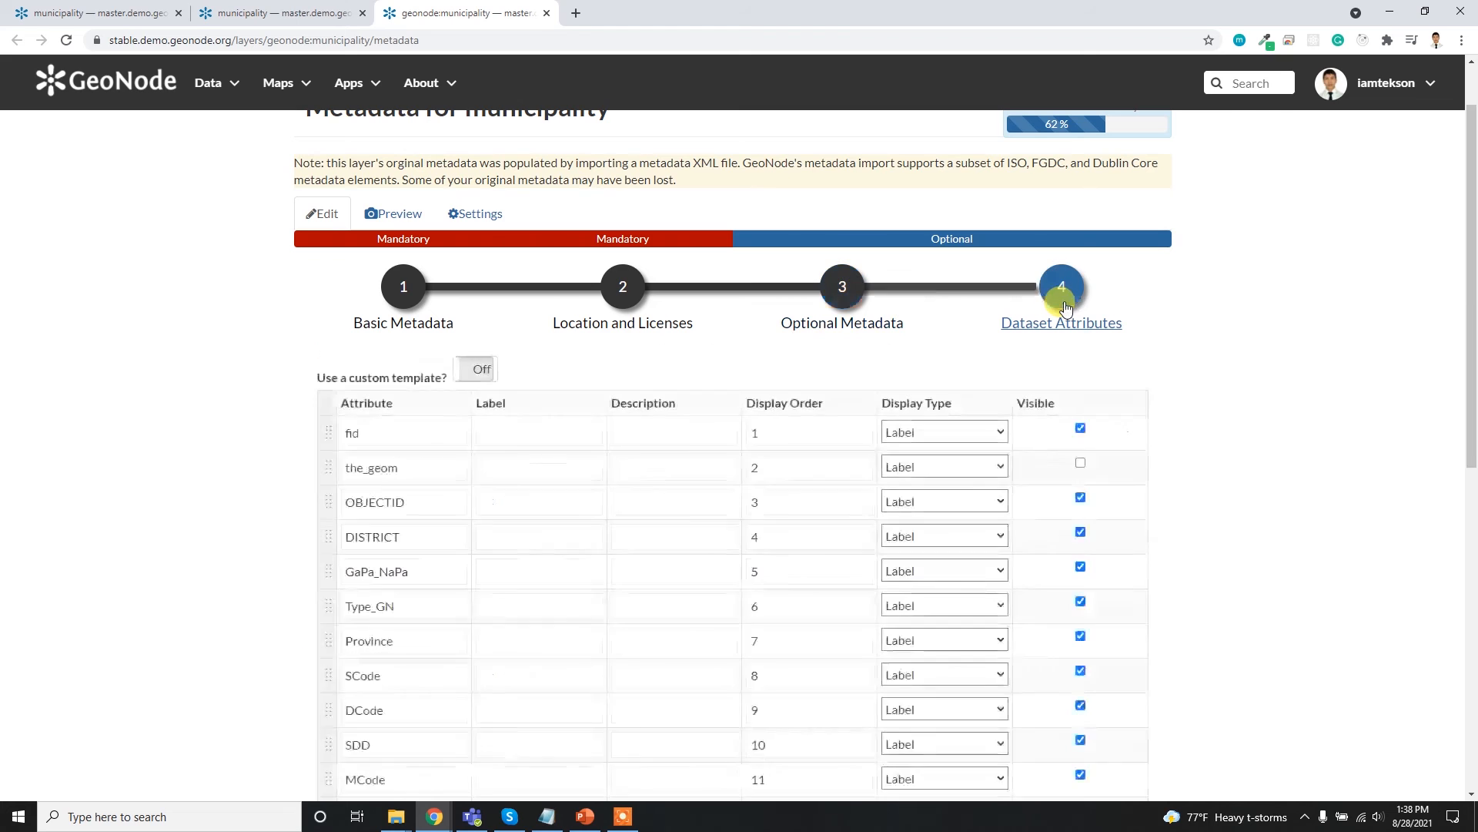
scroll(1163, 468, down, 5)
scroll(1163, 471, up, 5)
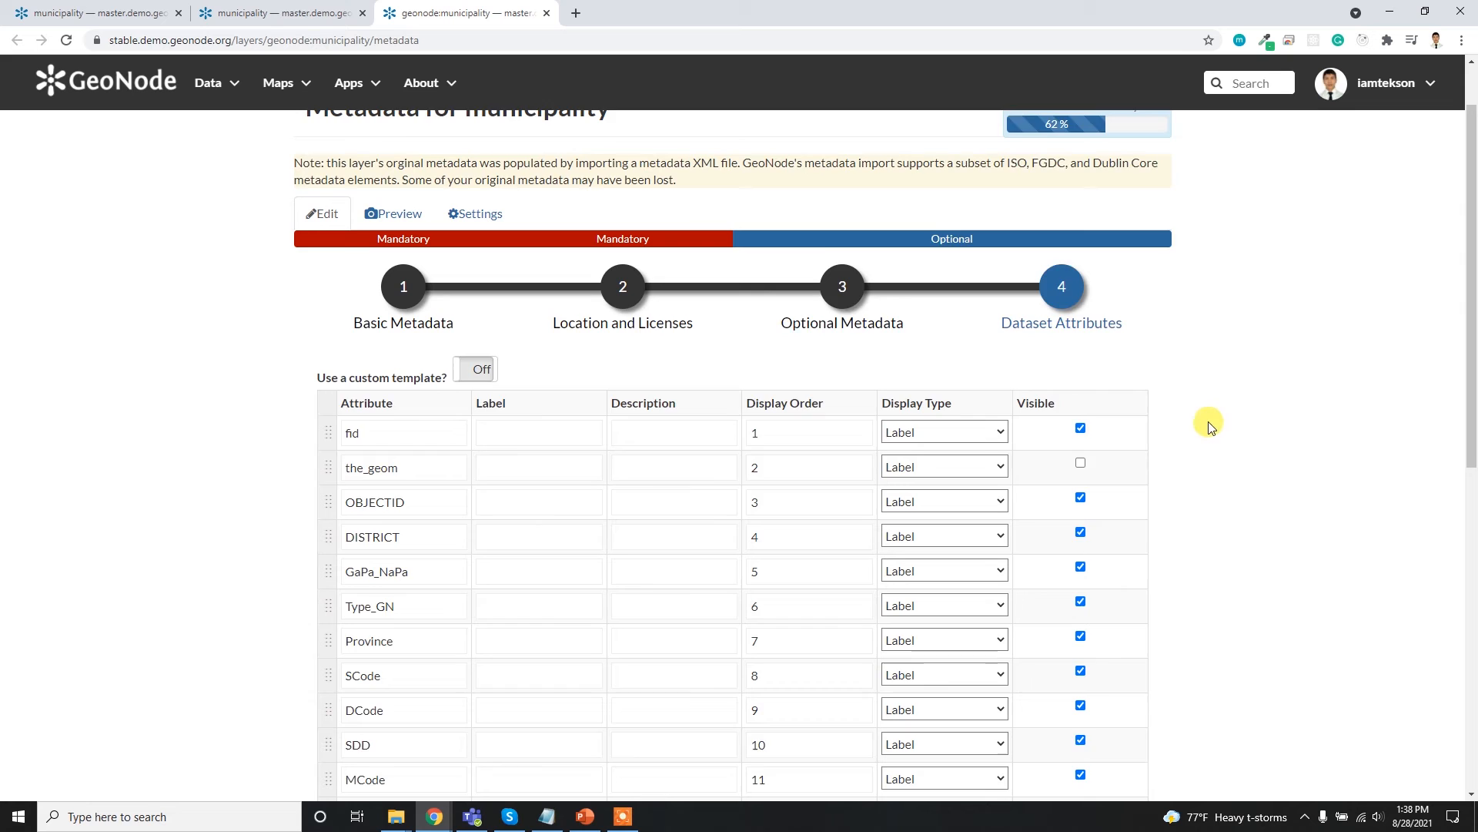
scroll(1211, 422, up, 1)
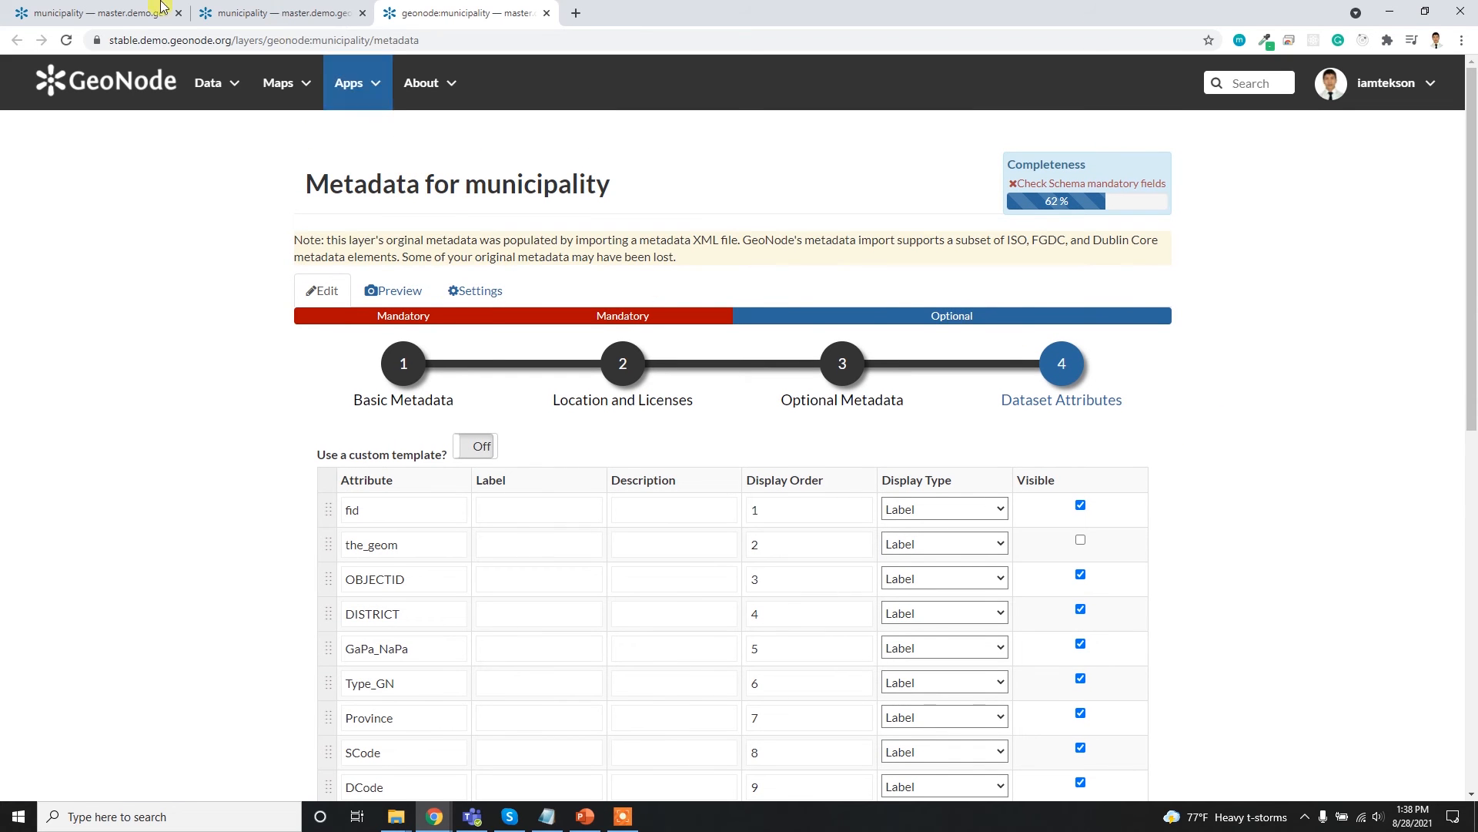
- Return to the layer's editing tools, open its style editor in a new browser tab, and zoom in on the municipality layer
click(45, 8)
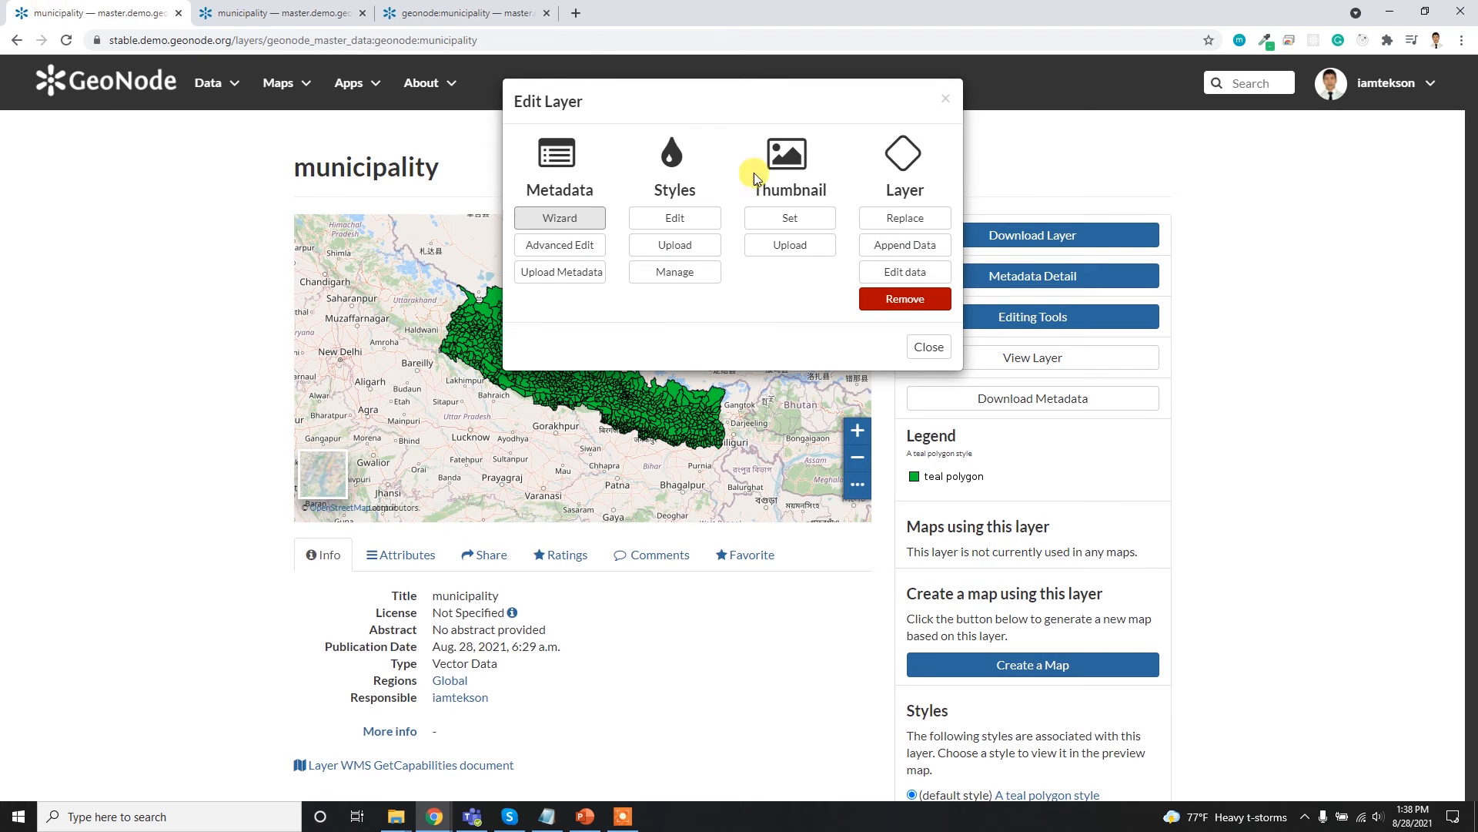
middle_click(685, 218)
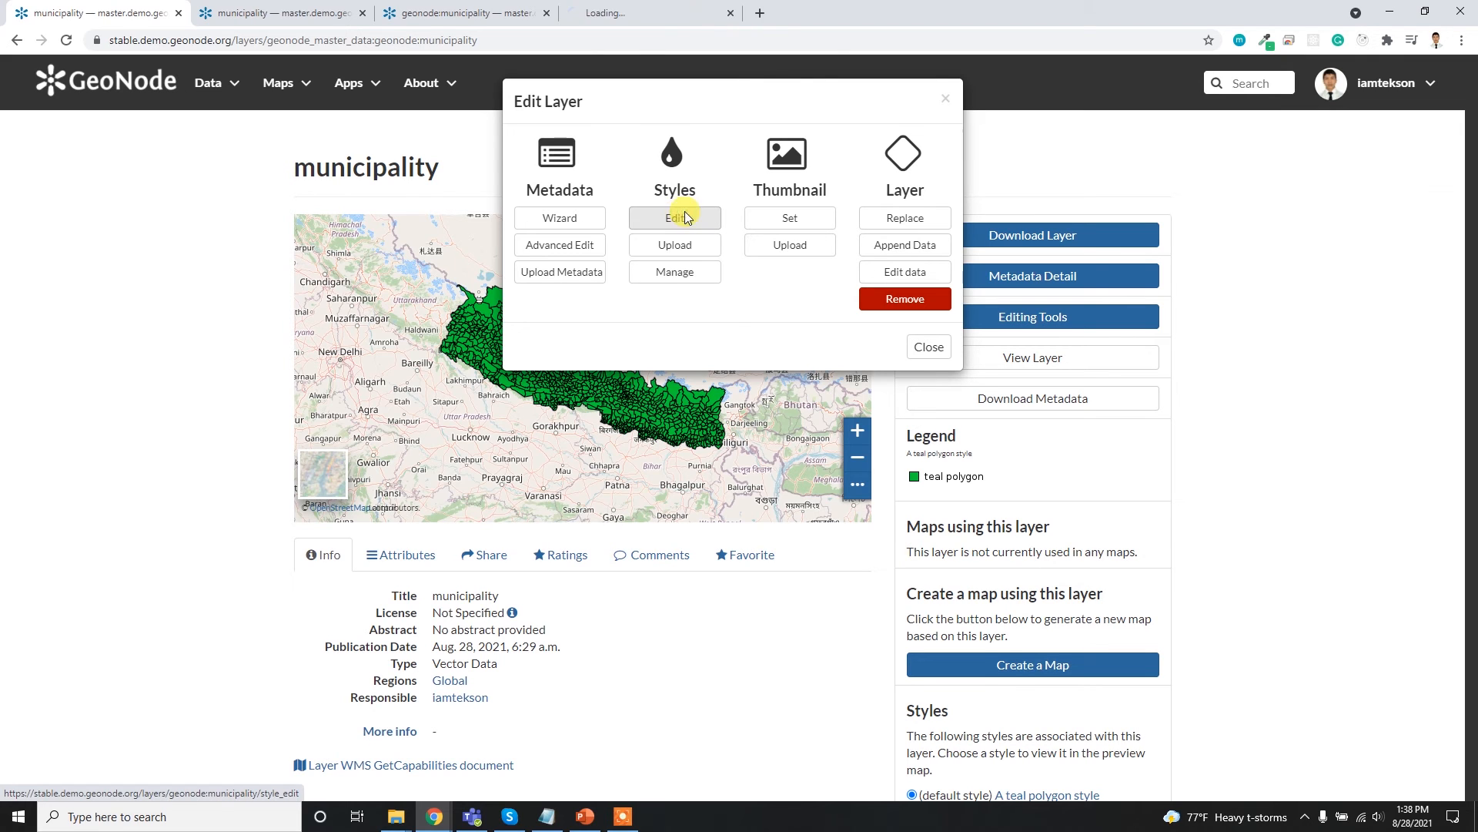
click(664, 6)
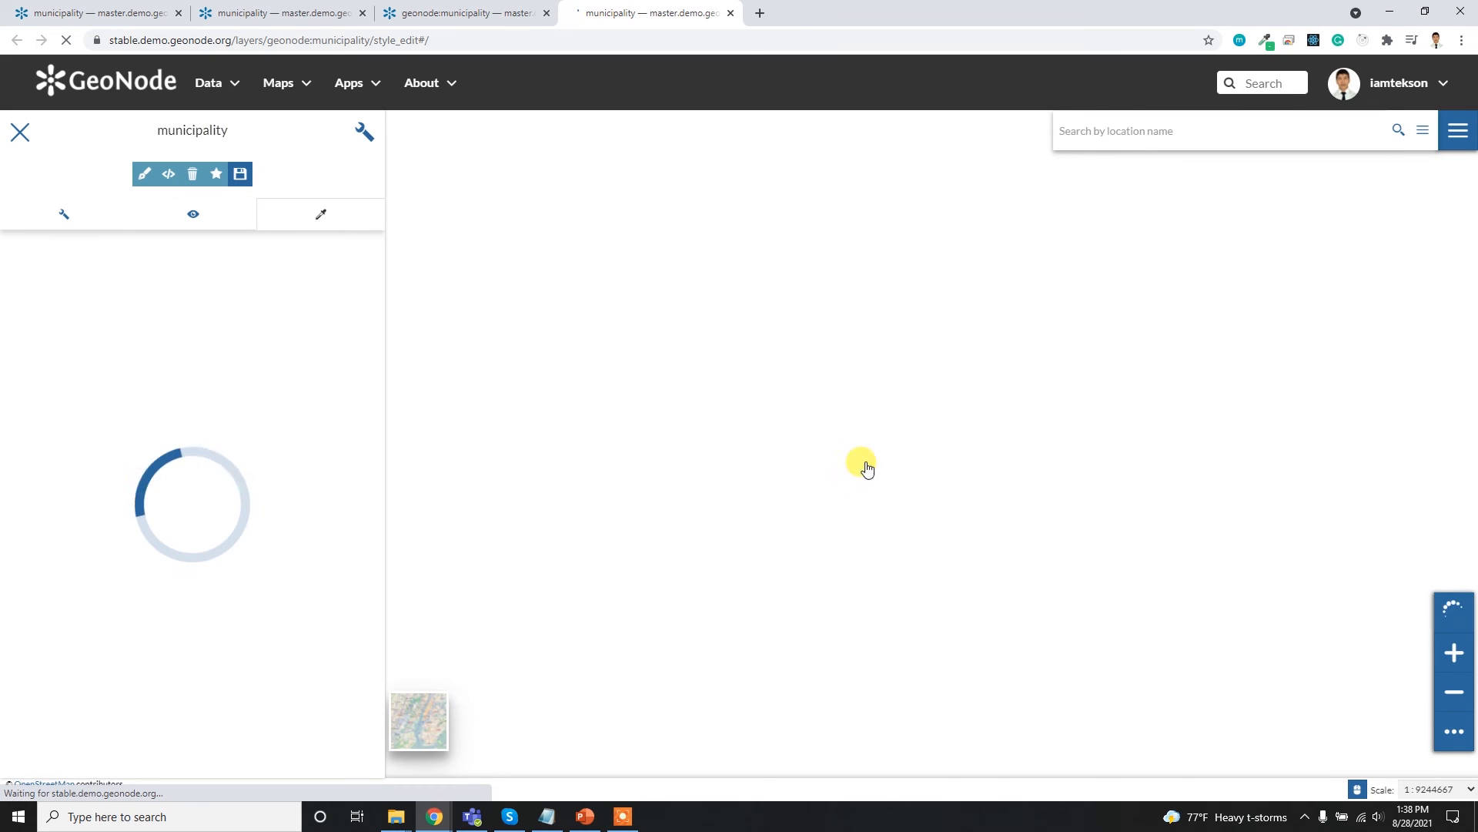
scroll(726, 429, up, 1)
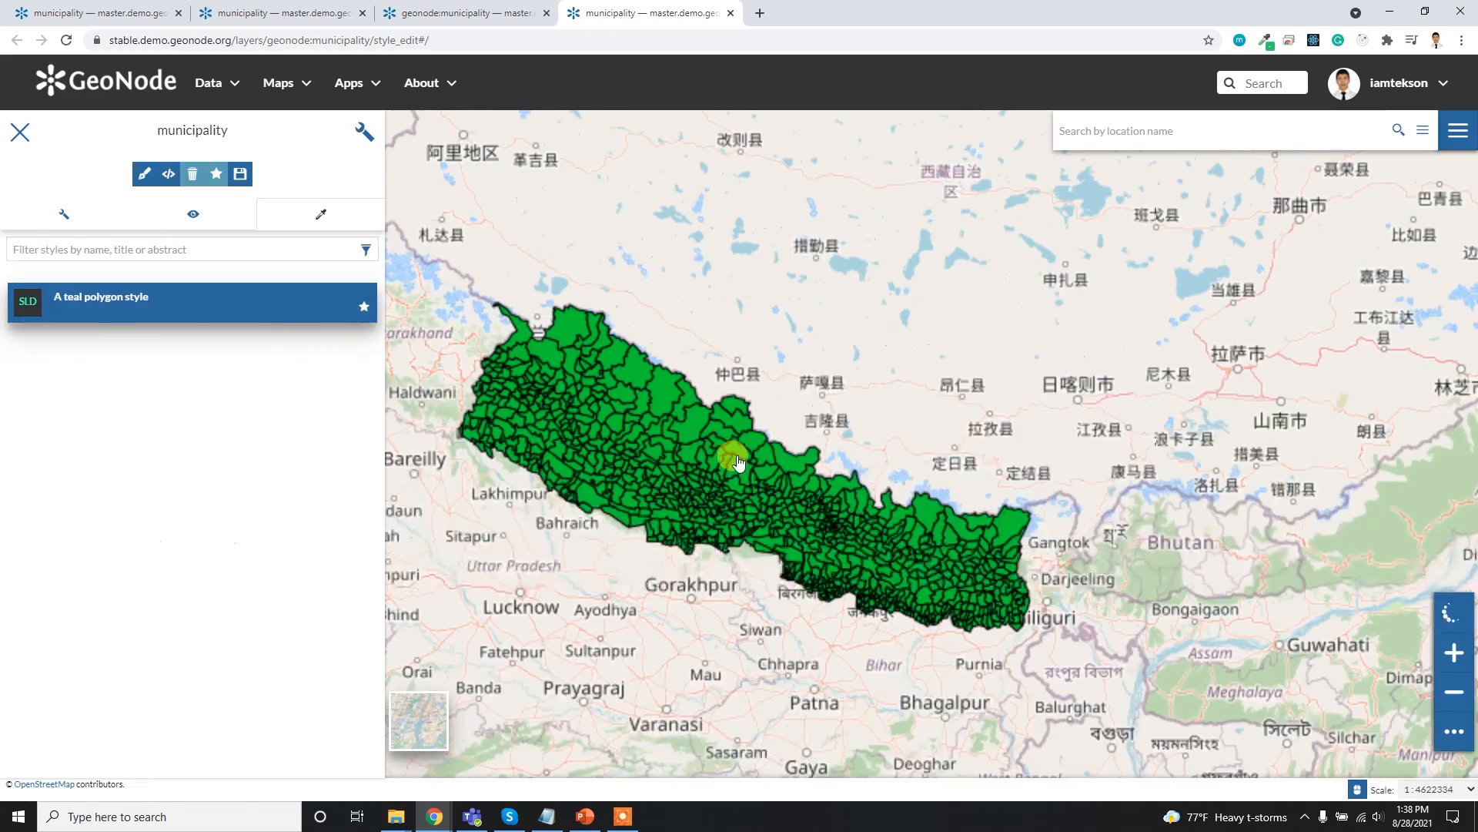
- Open the teal polygon style for editing and switch from the text editor to the visual style editor
drag(792, 434, 807, 423)
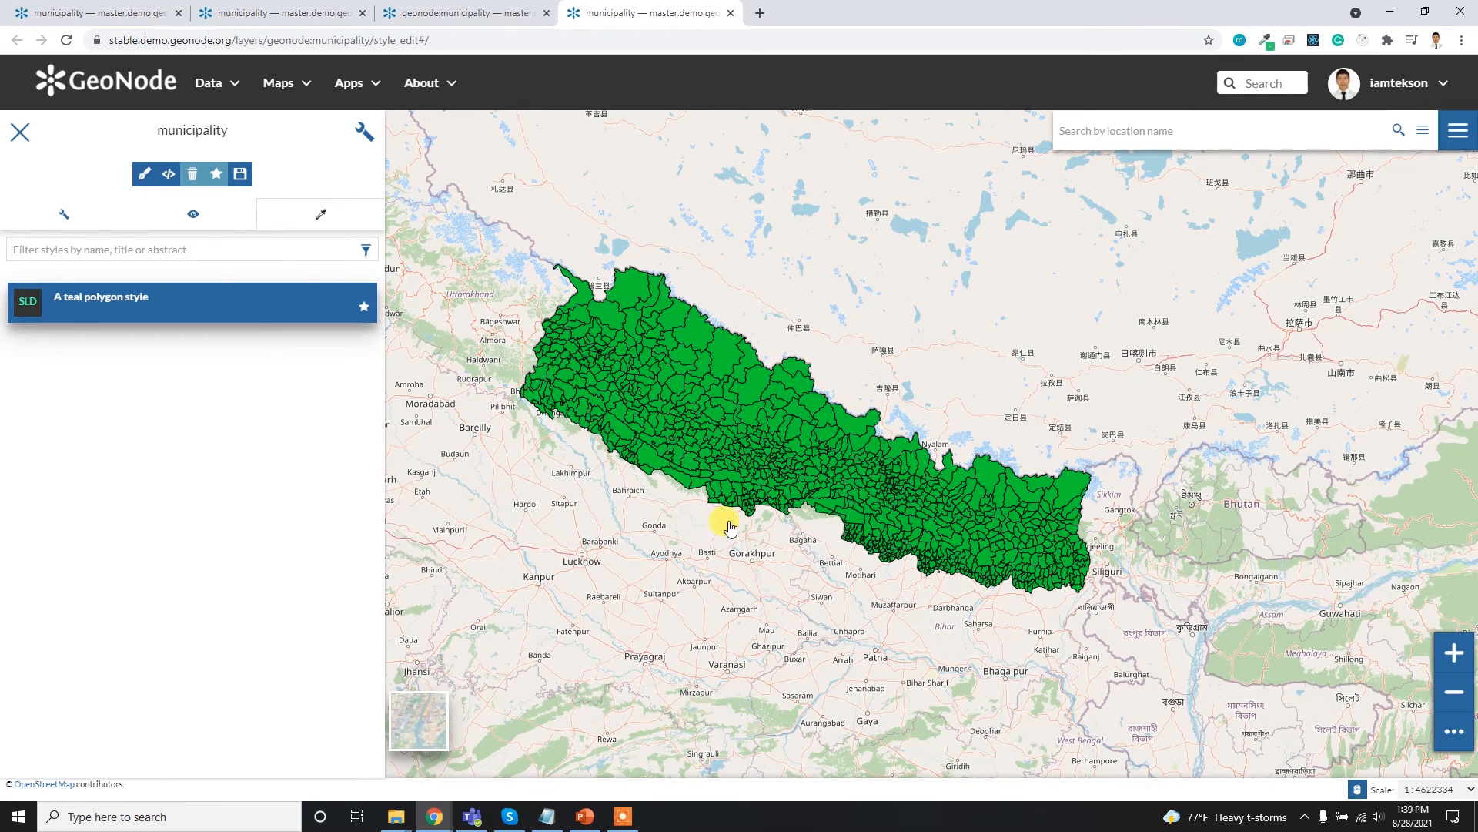
click(169, 176)
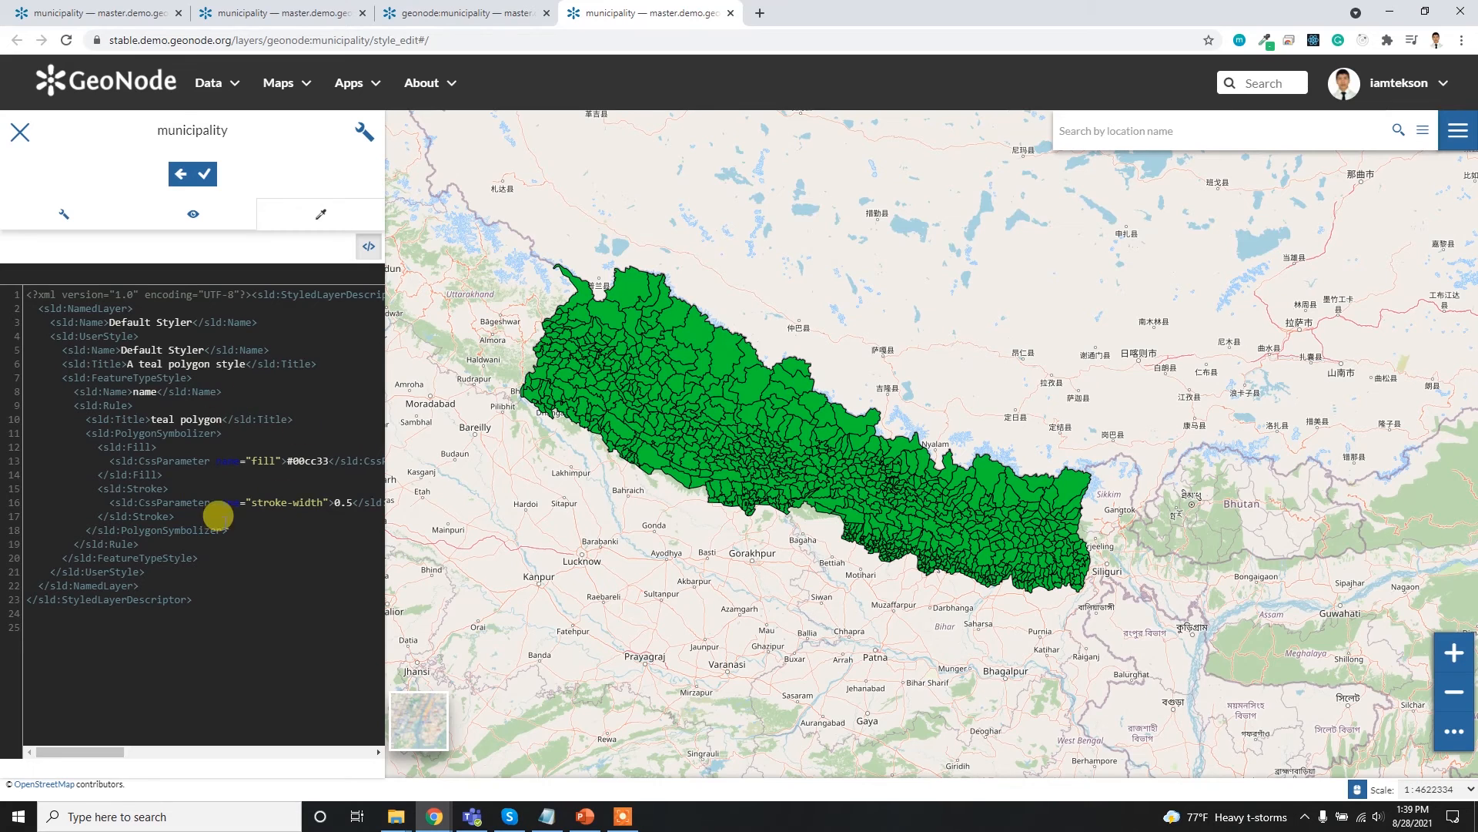
click(369, 247)
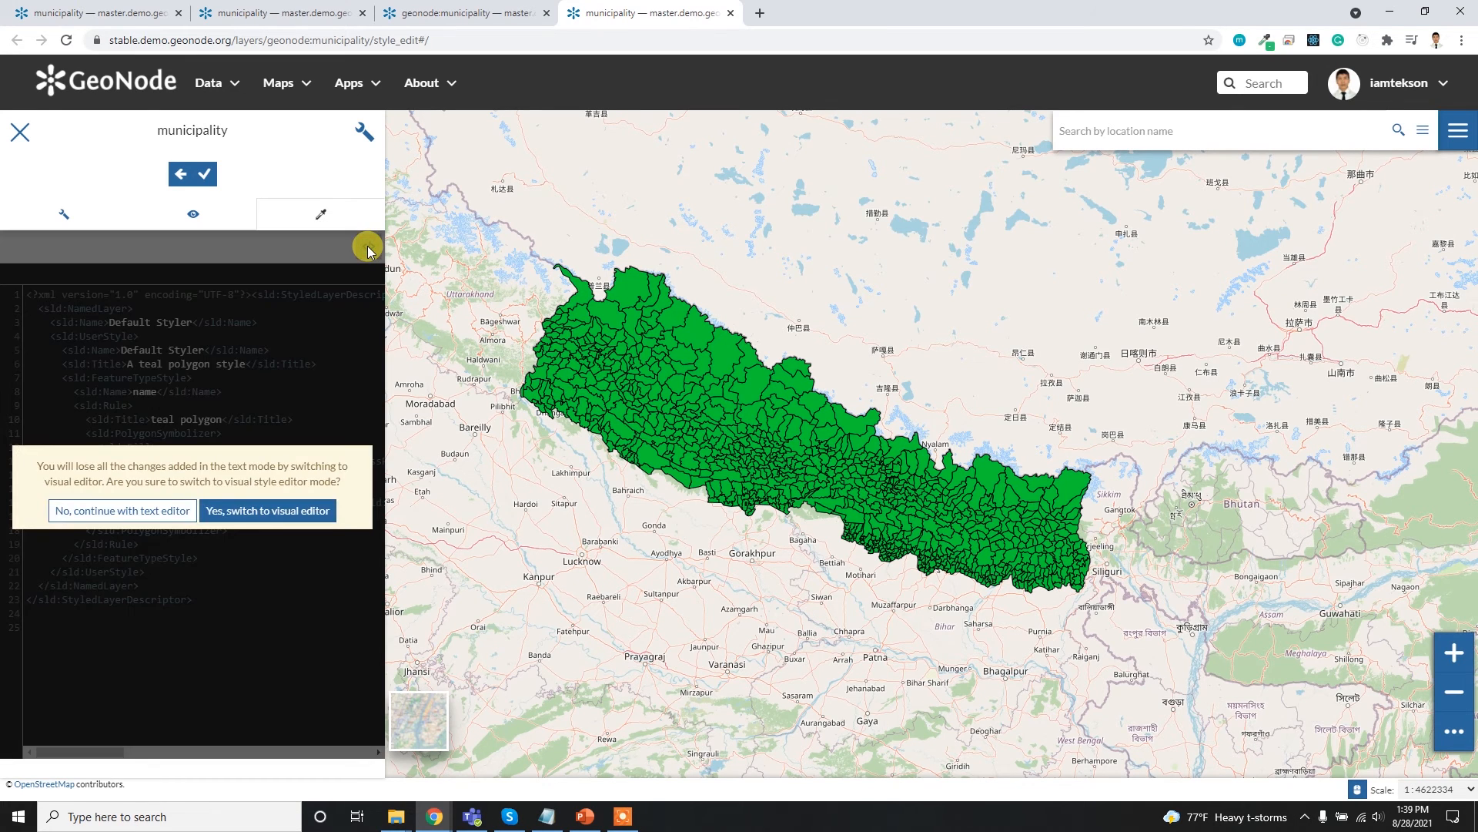
click(266, 522)
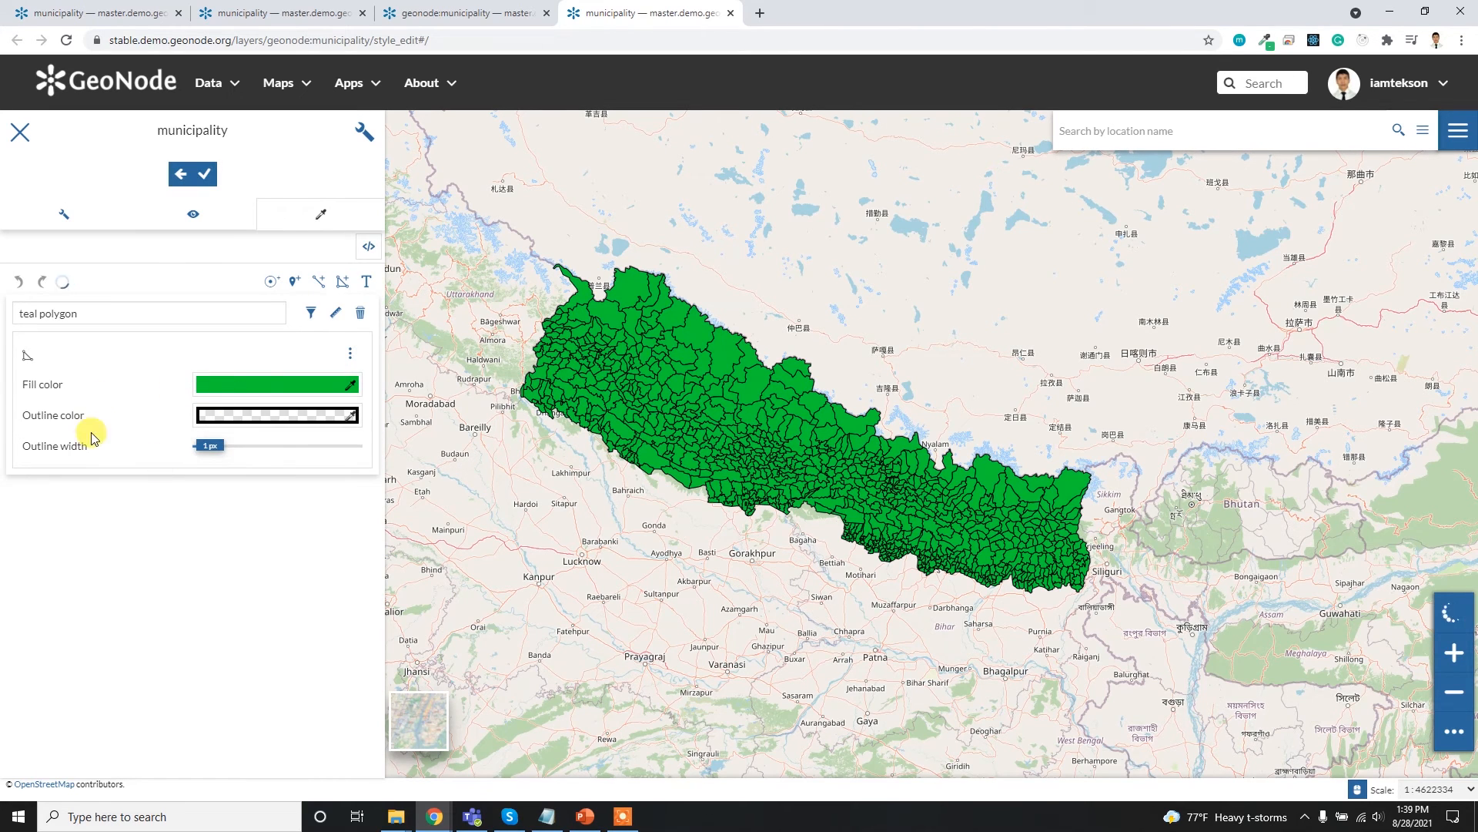
click(210, 308)
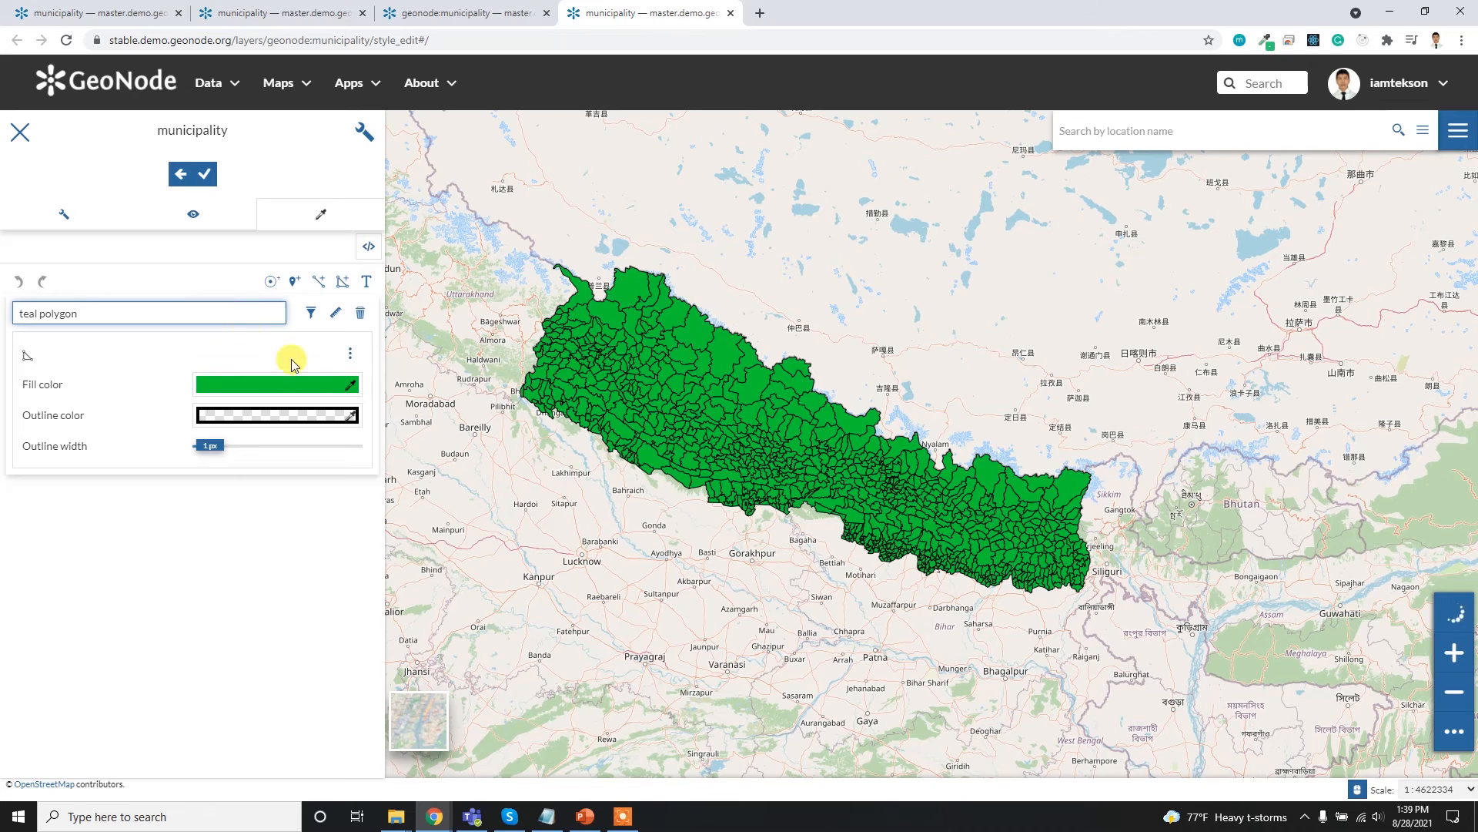
- Apply a classification style to the municipality polygons with the PuBu color ramp and the area attribute
click(359, 358)
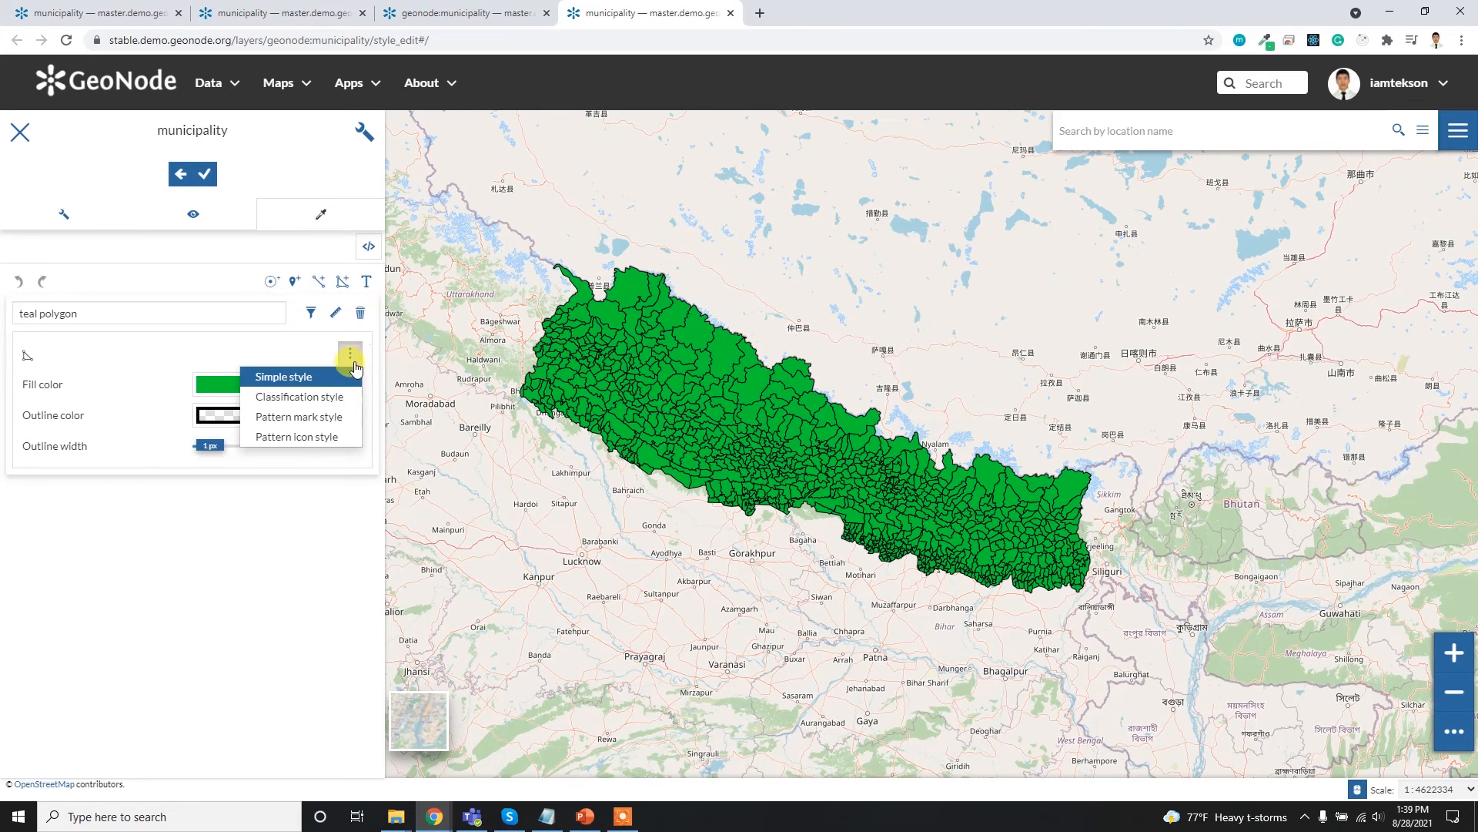
click(312, 397)
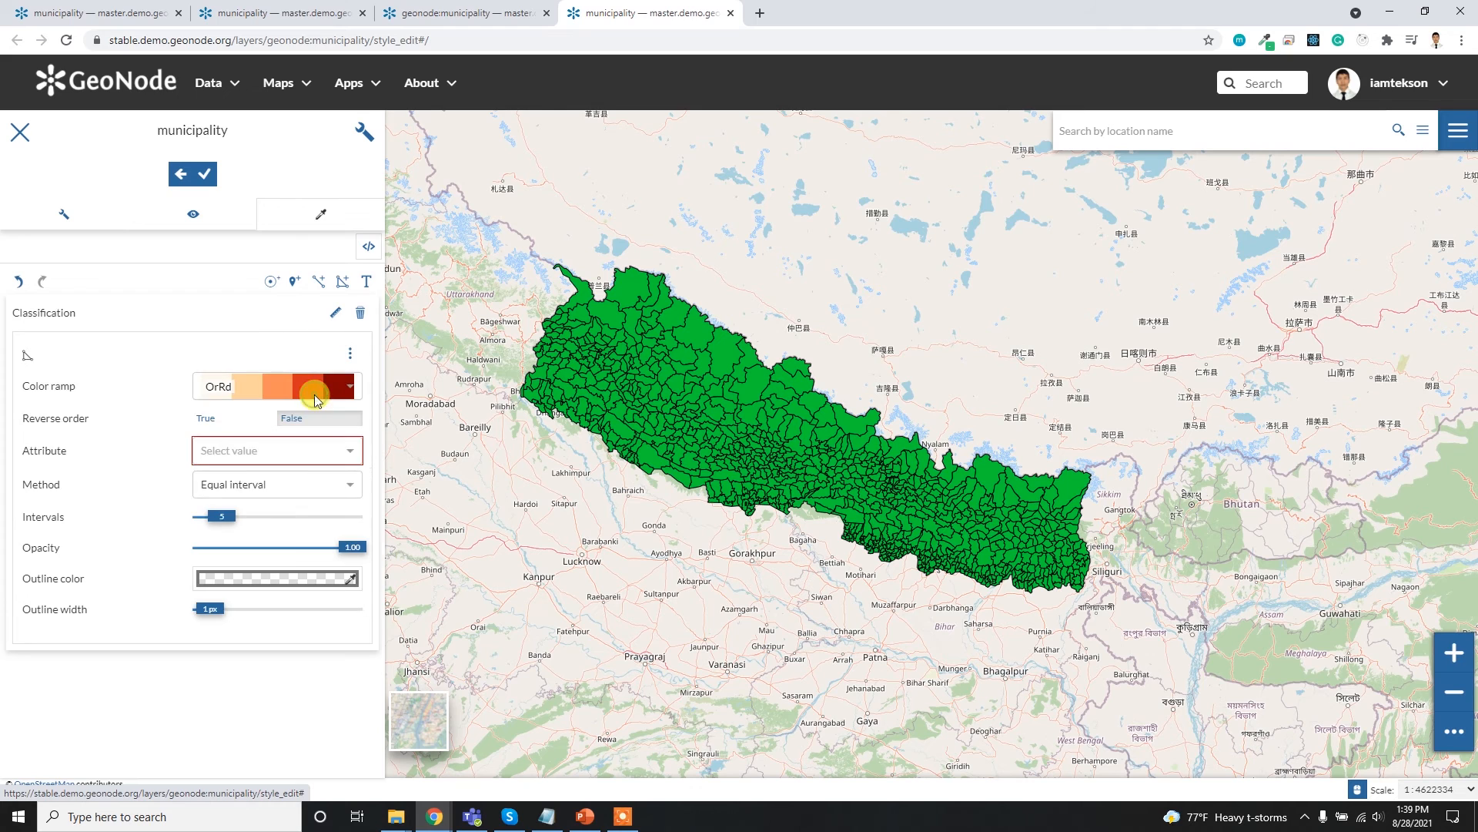
click(352, 392)
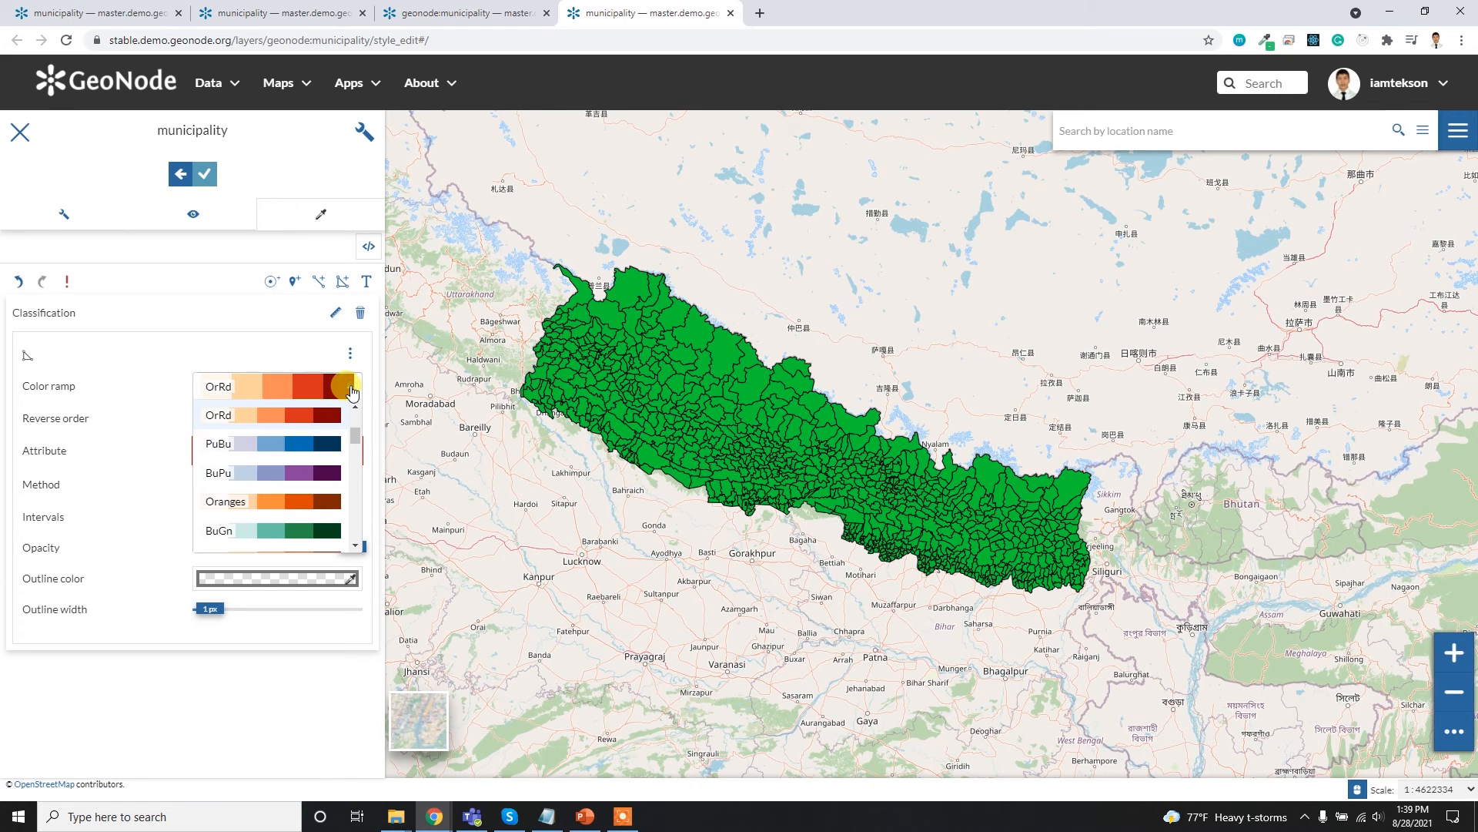
click(321, 449)
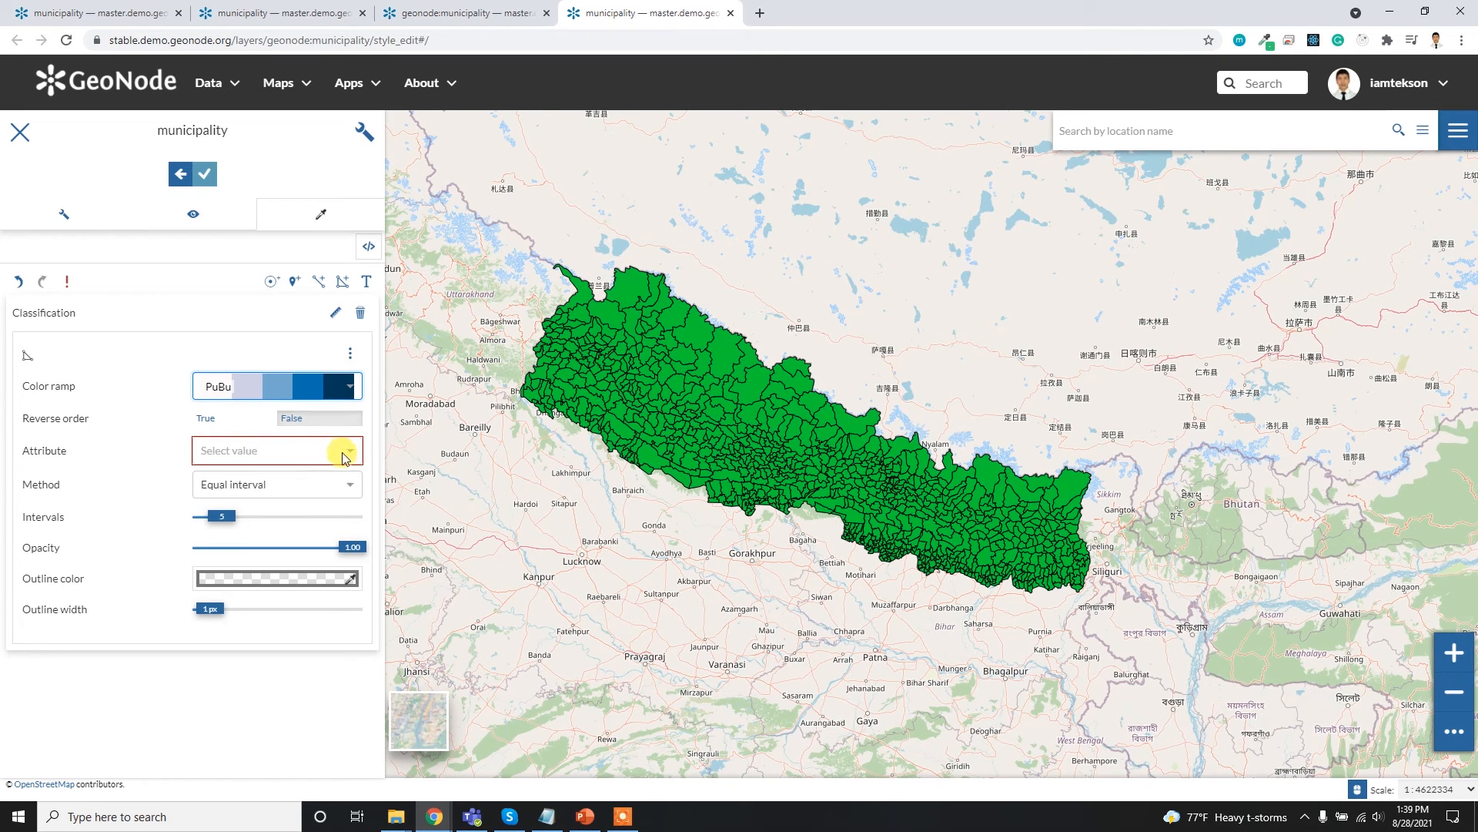
click(344, 453)
scroll(297, 536, down, 2)
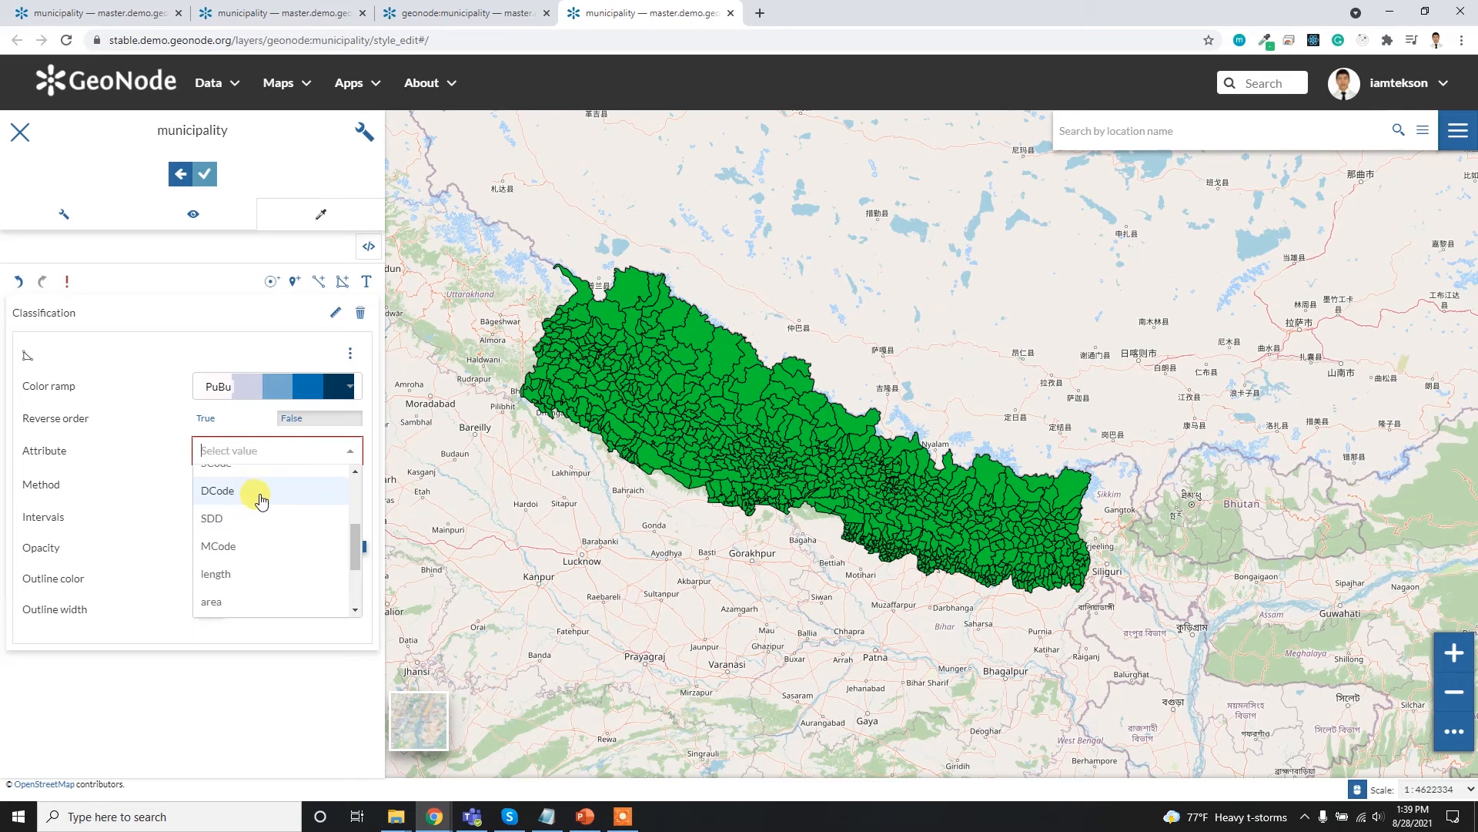
scroll(248, 568, down, 2)
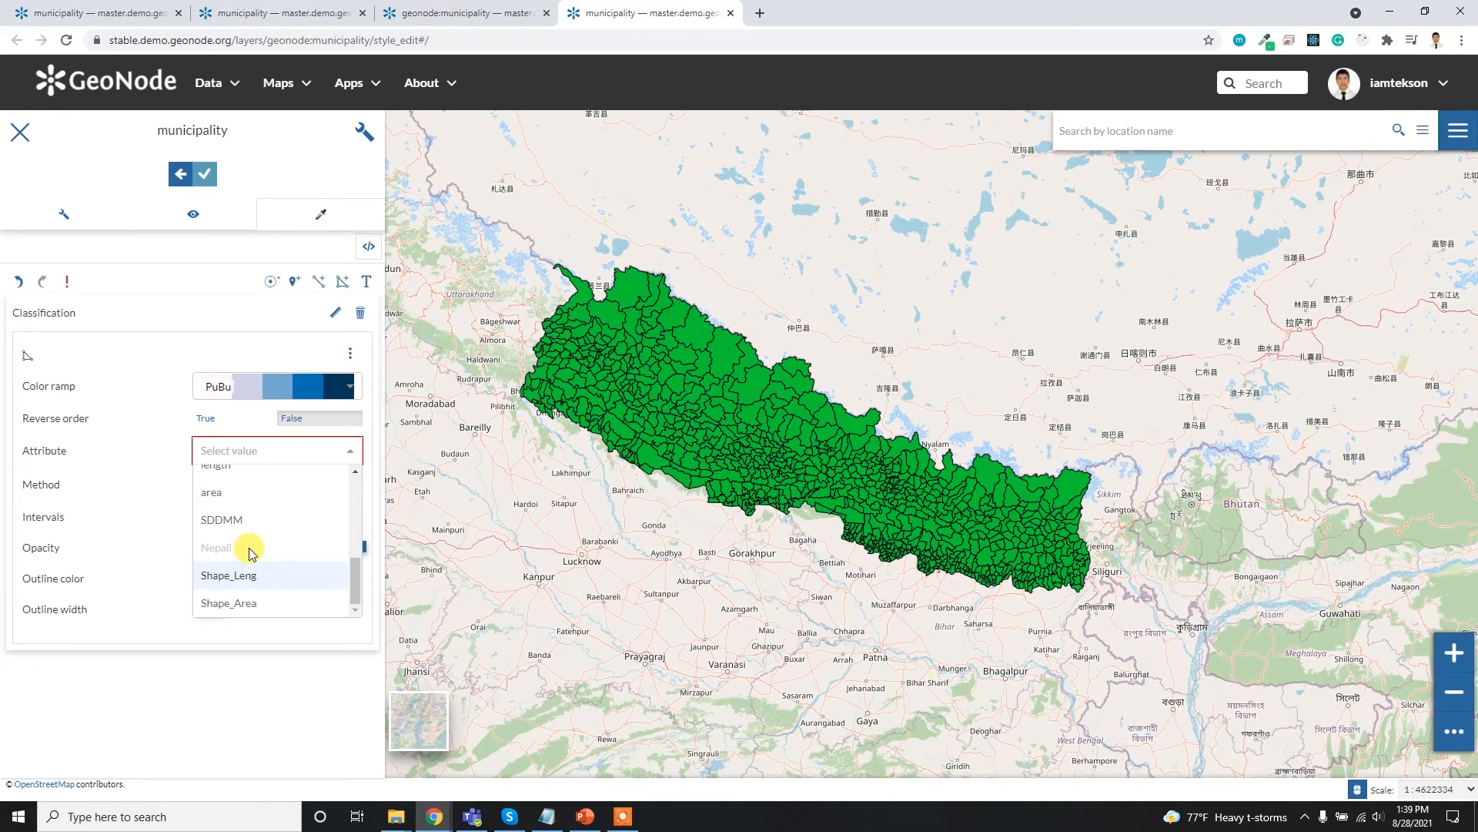
click(254, 500)
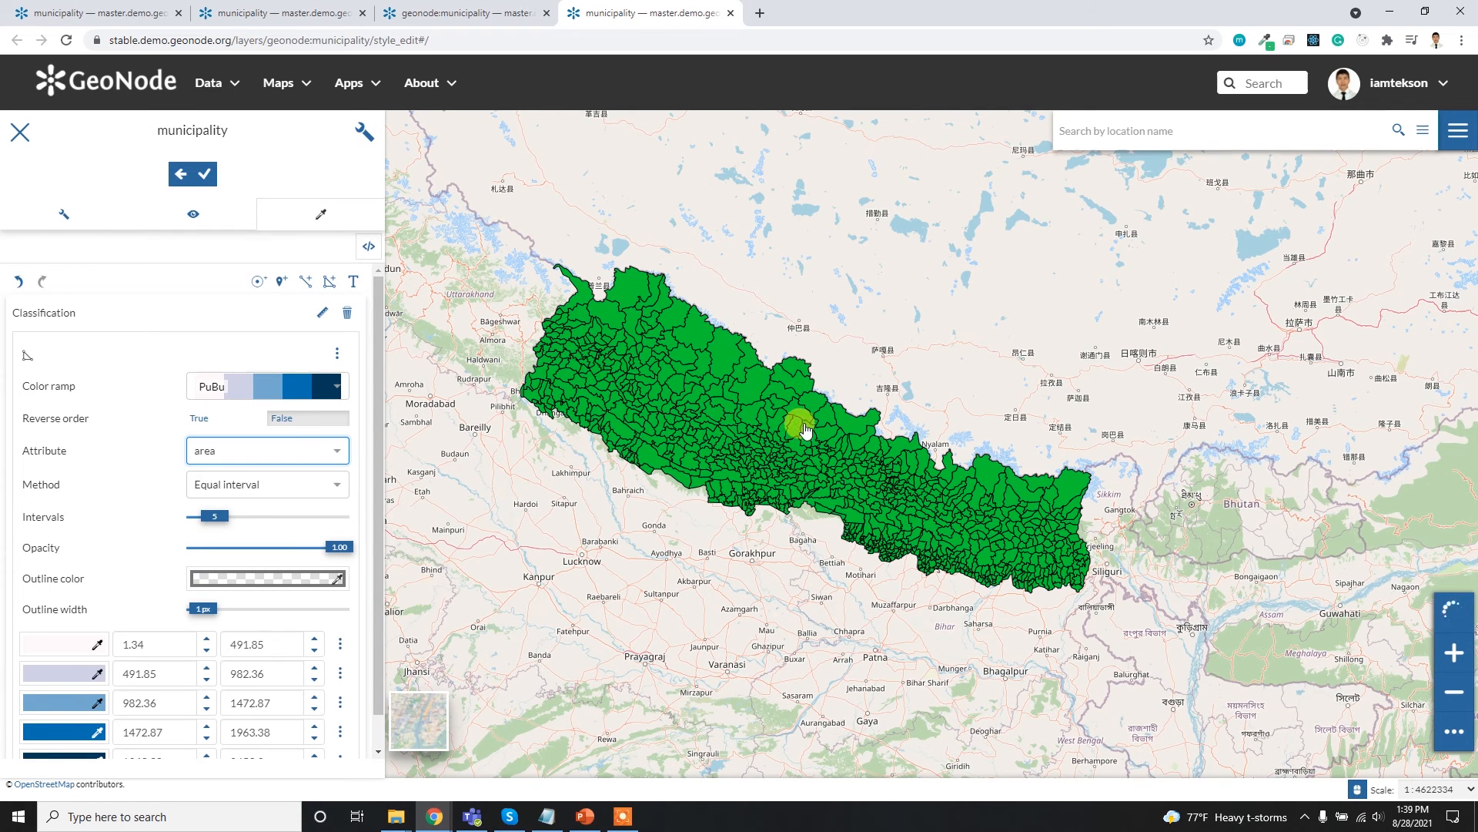
- Examine the area class intervals and the attributes available for the classification
scroll(321, 551, down, 1)
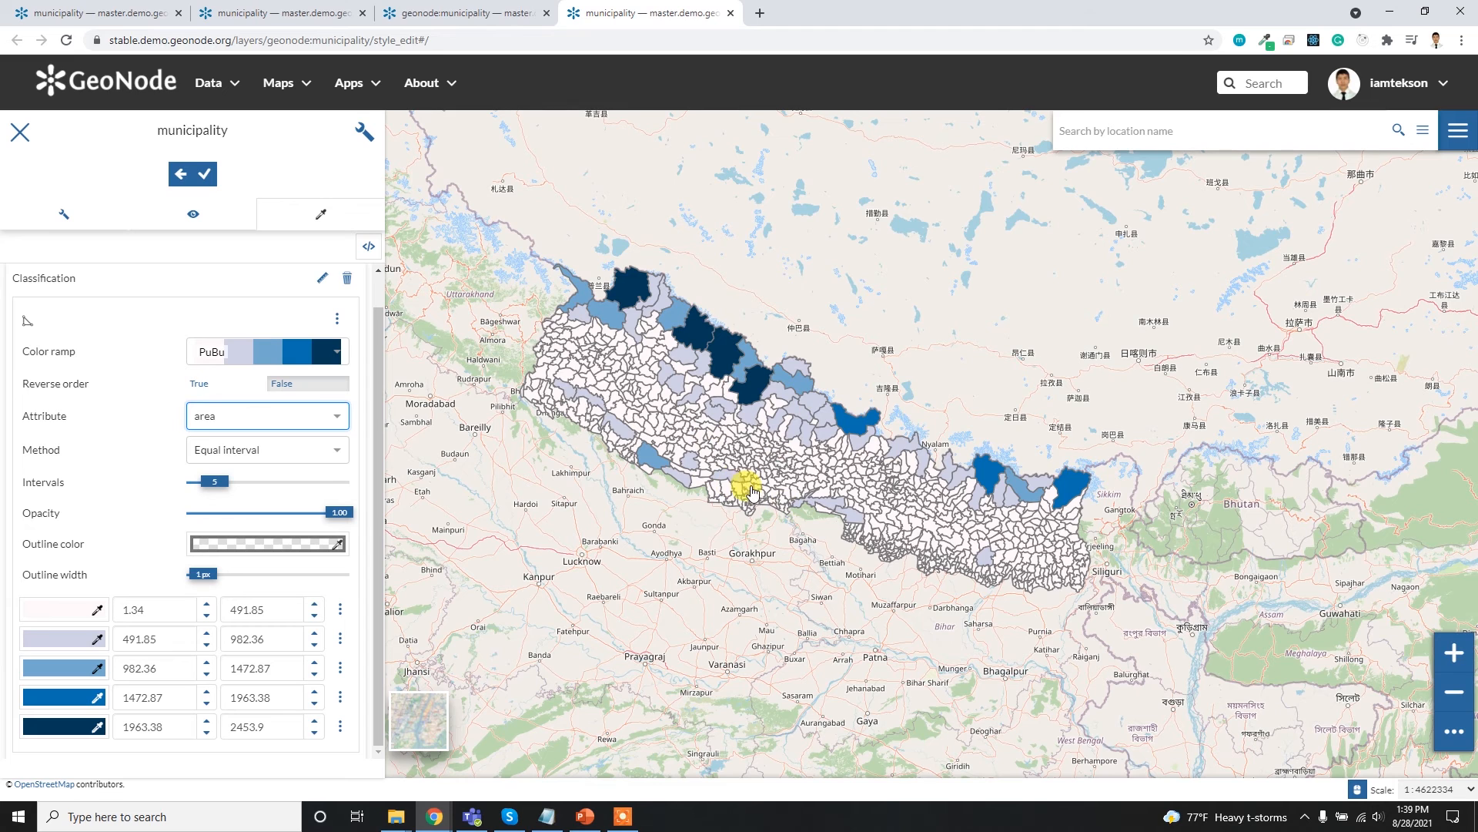
click(315, 411)
scroll(302, 500, down, 3)
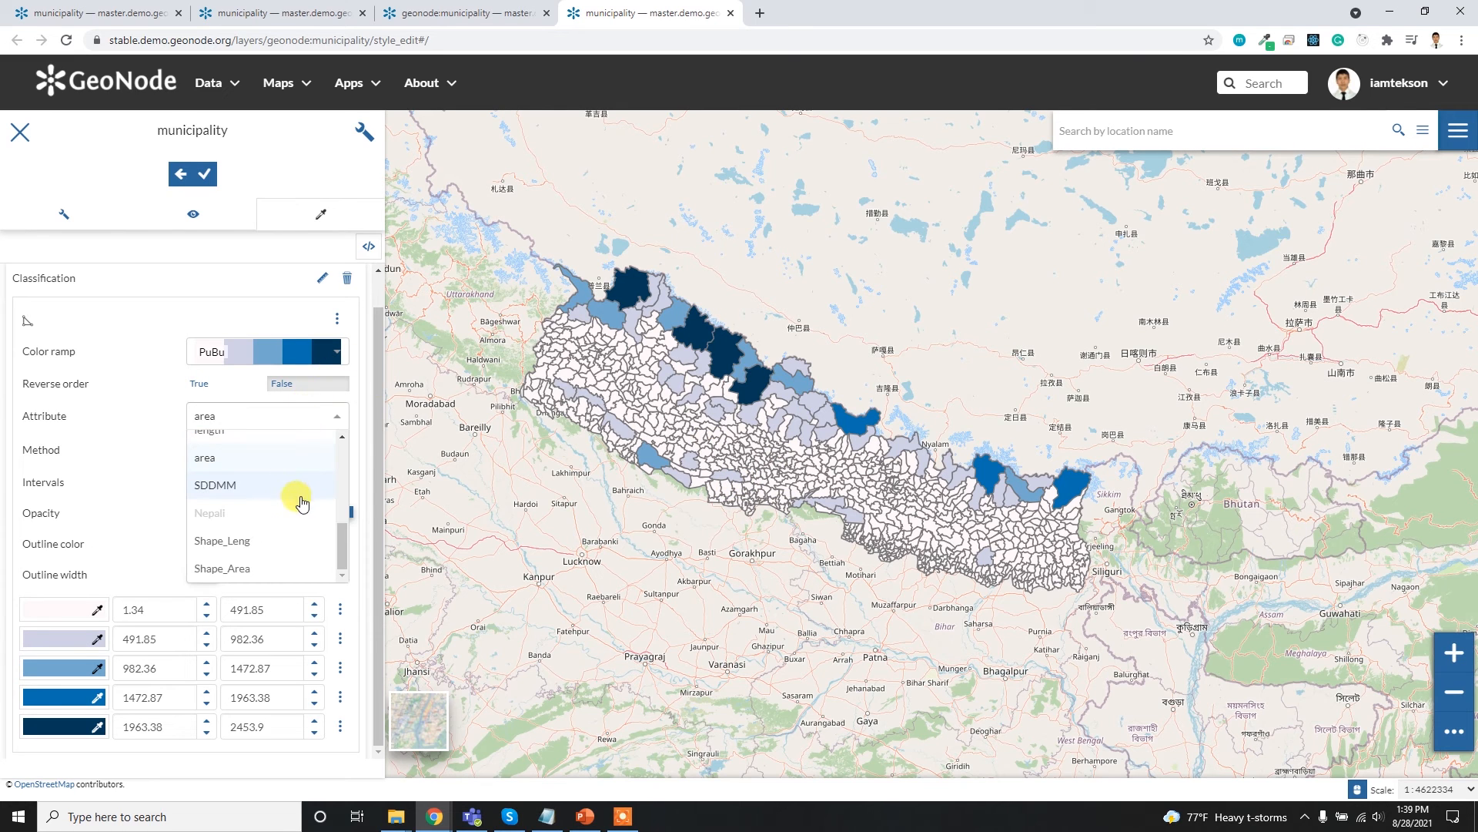
scroll(274, 524, up, 2)
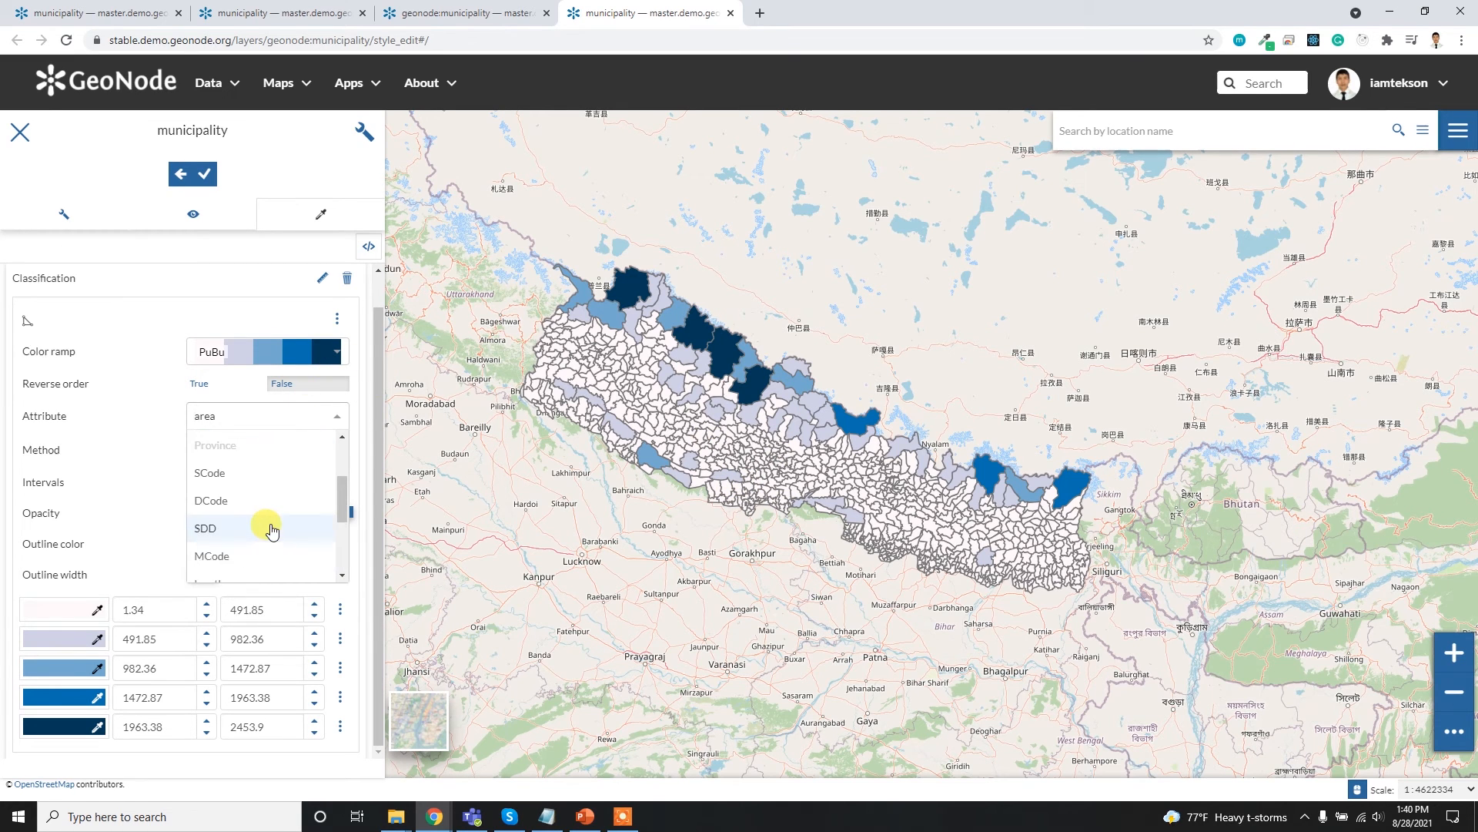
scroll(272, 529, up, 1)
scroll(254, 508, down, 3)
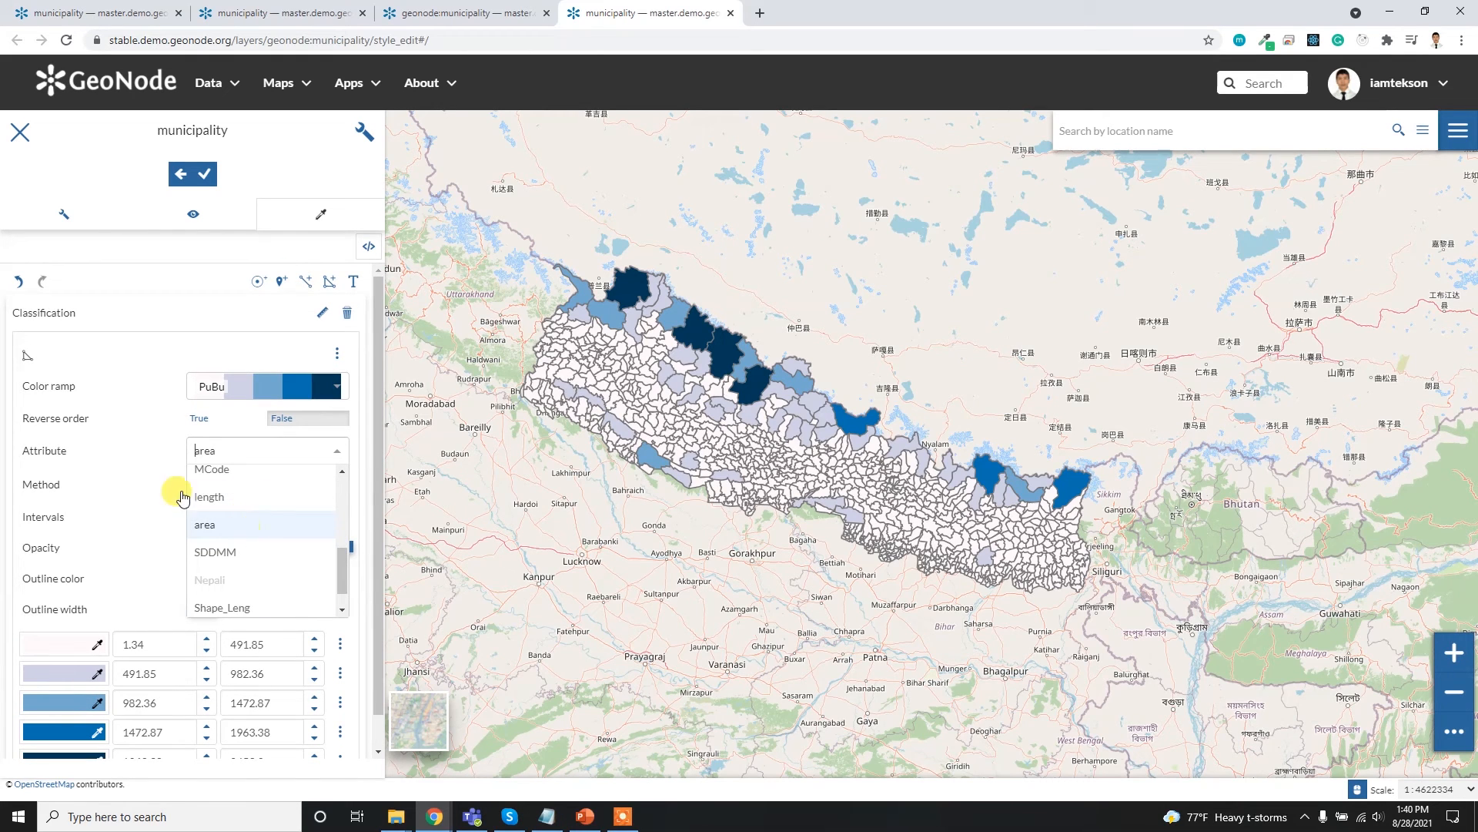
click(152, 473)
scroll(154, 515, down, 1)
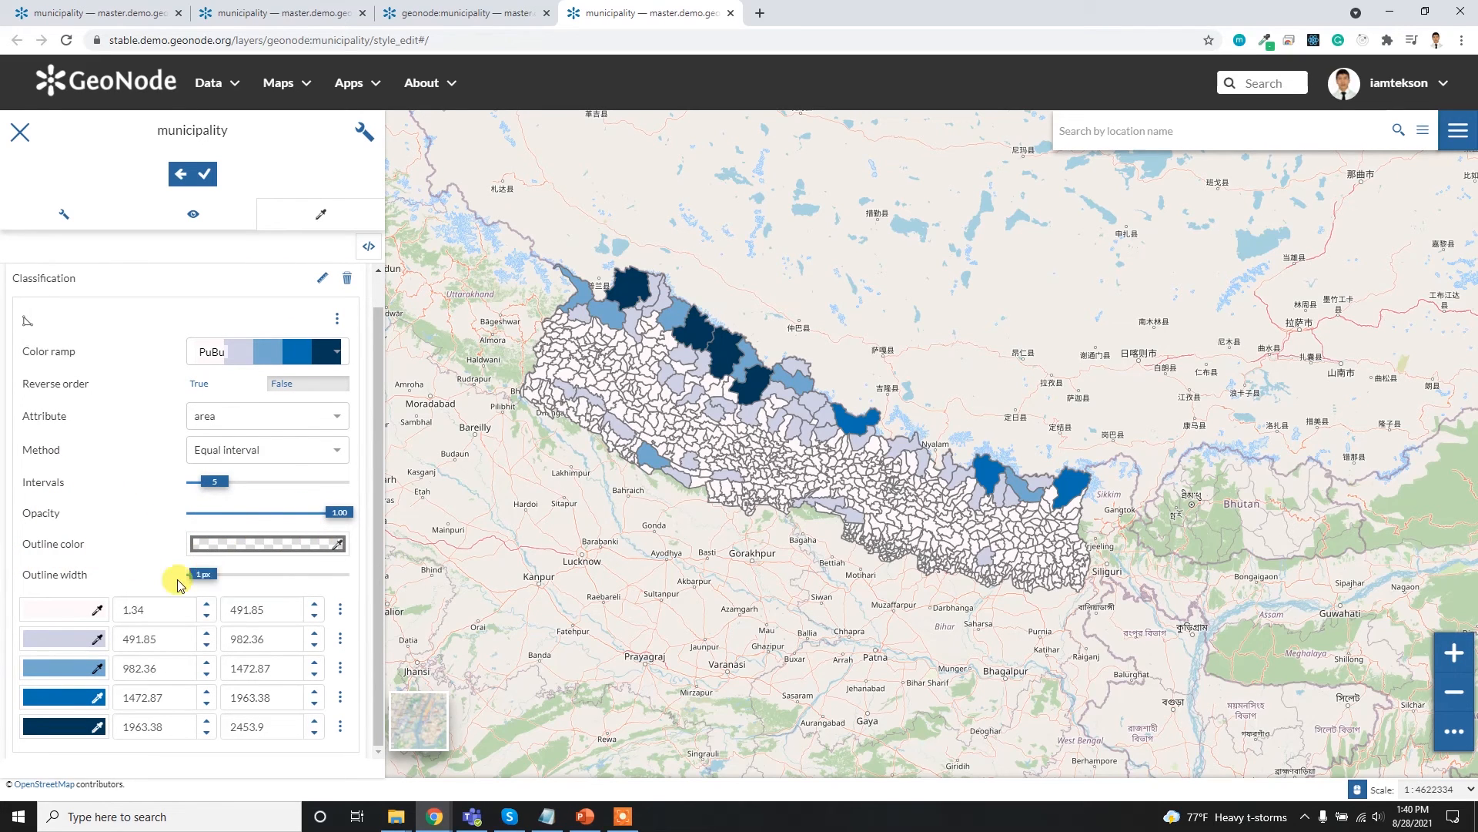
scroll(231, 585, up, 2)
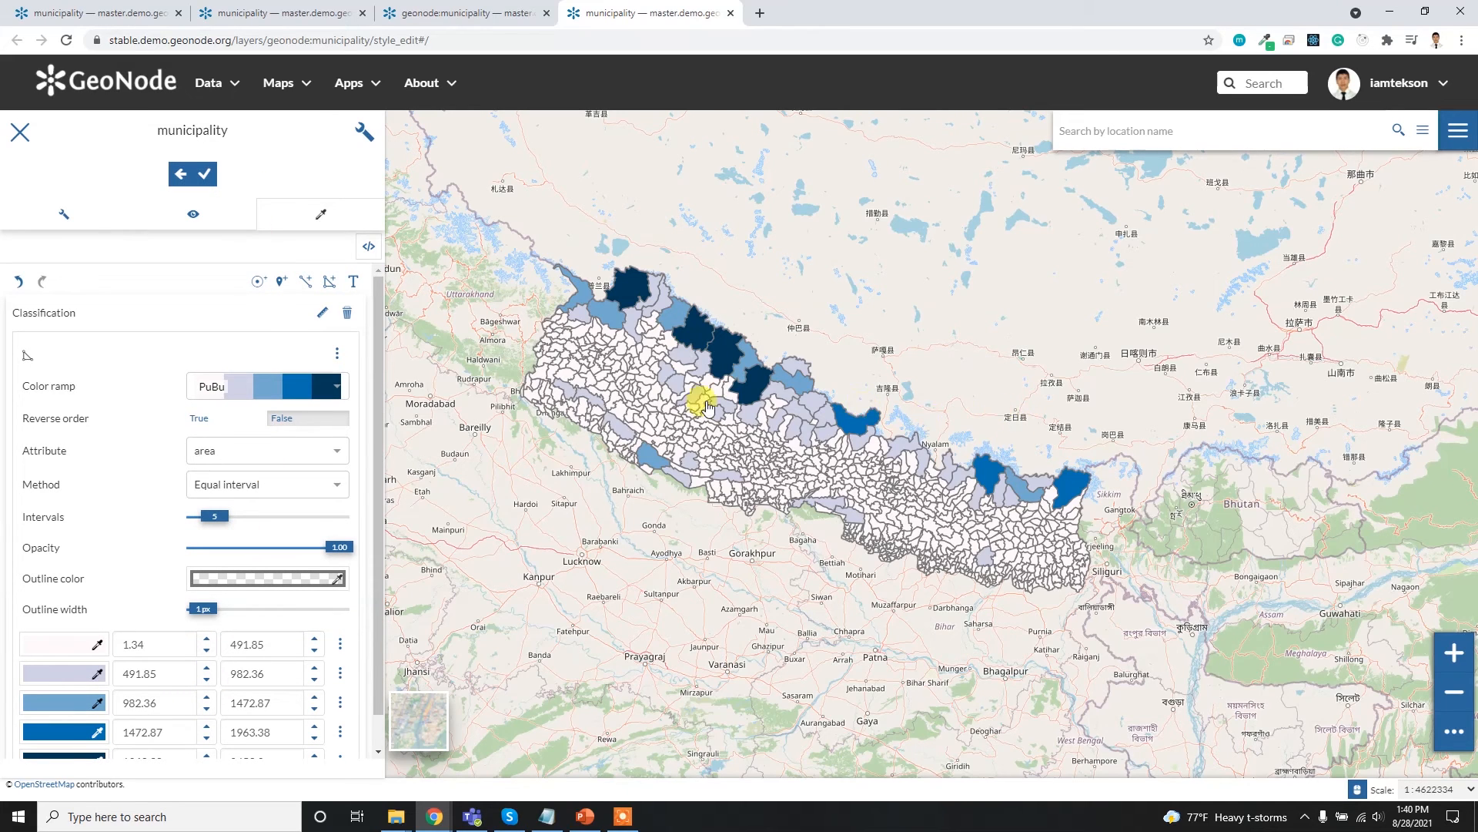
- Try the pattern mark style and the pattern icon style on the municipality layer
click(335, 355)
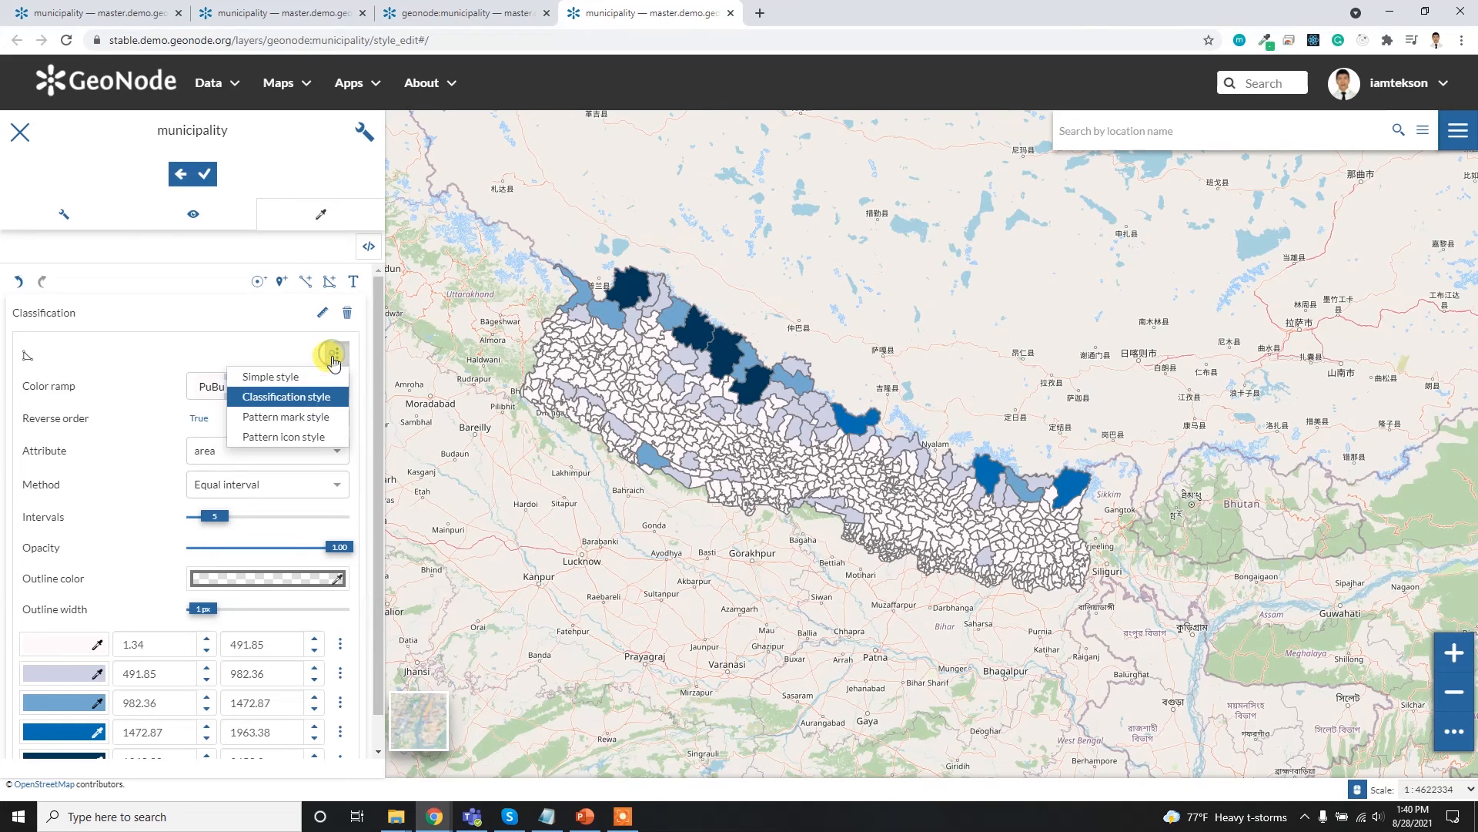
click(289, 417)
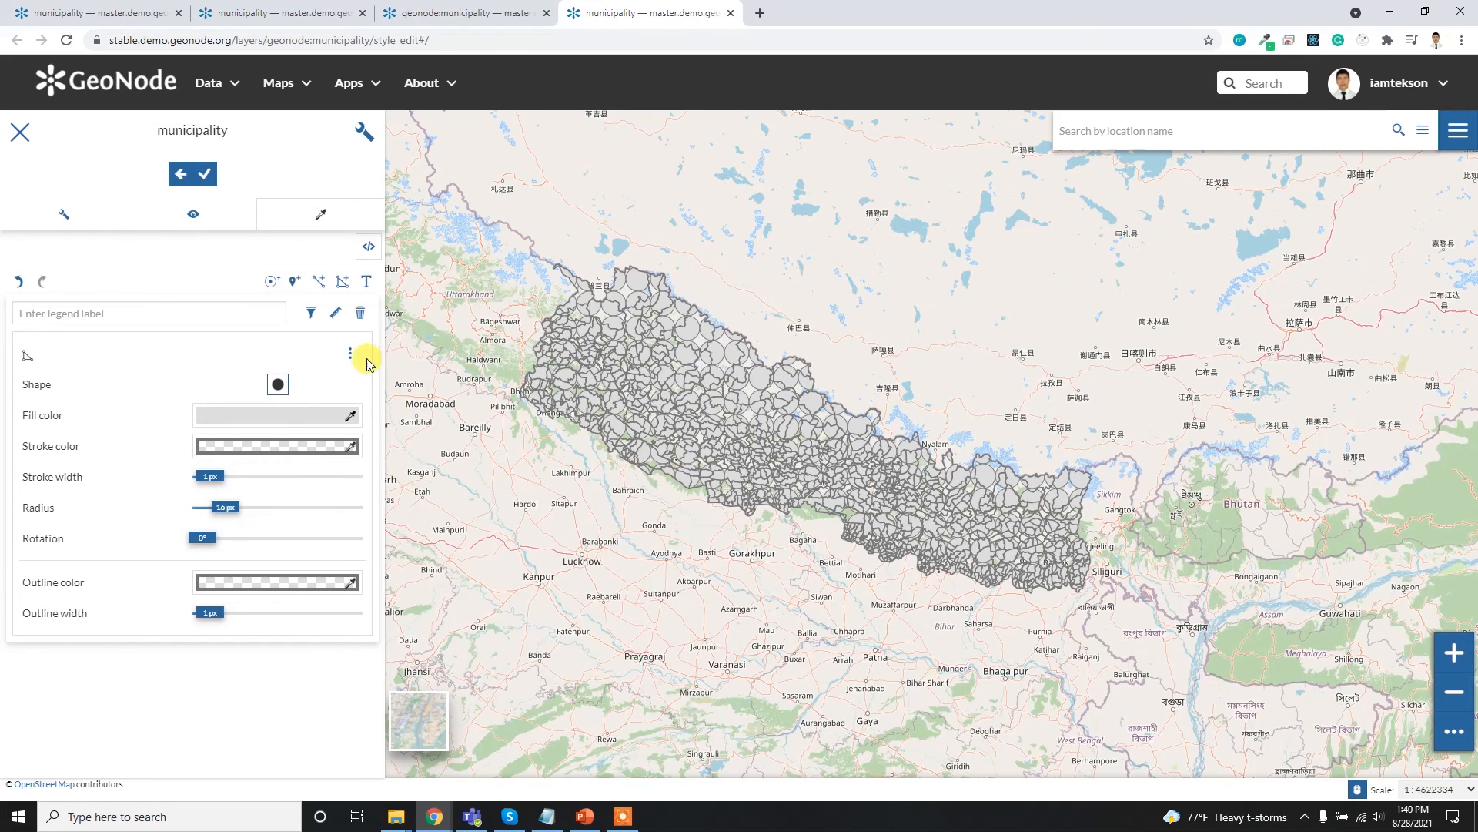
click(350, 355)
click(287, 437)
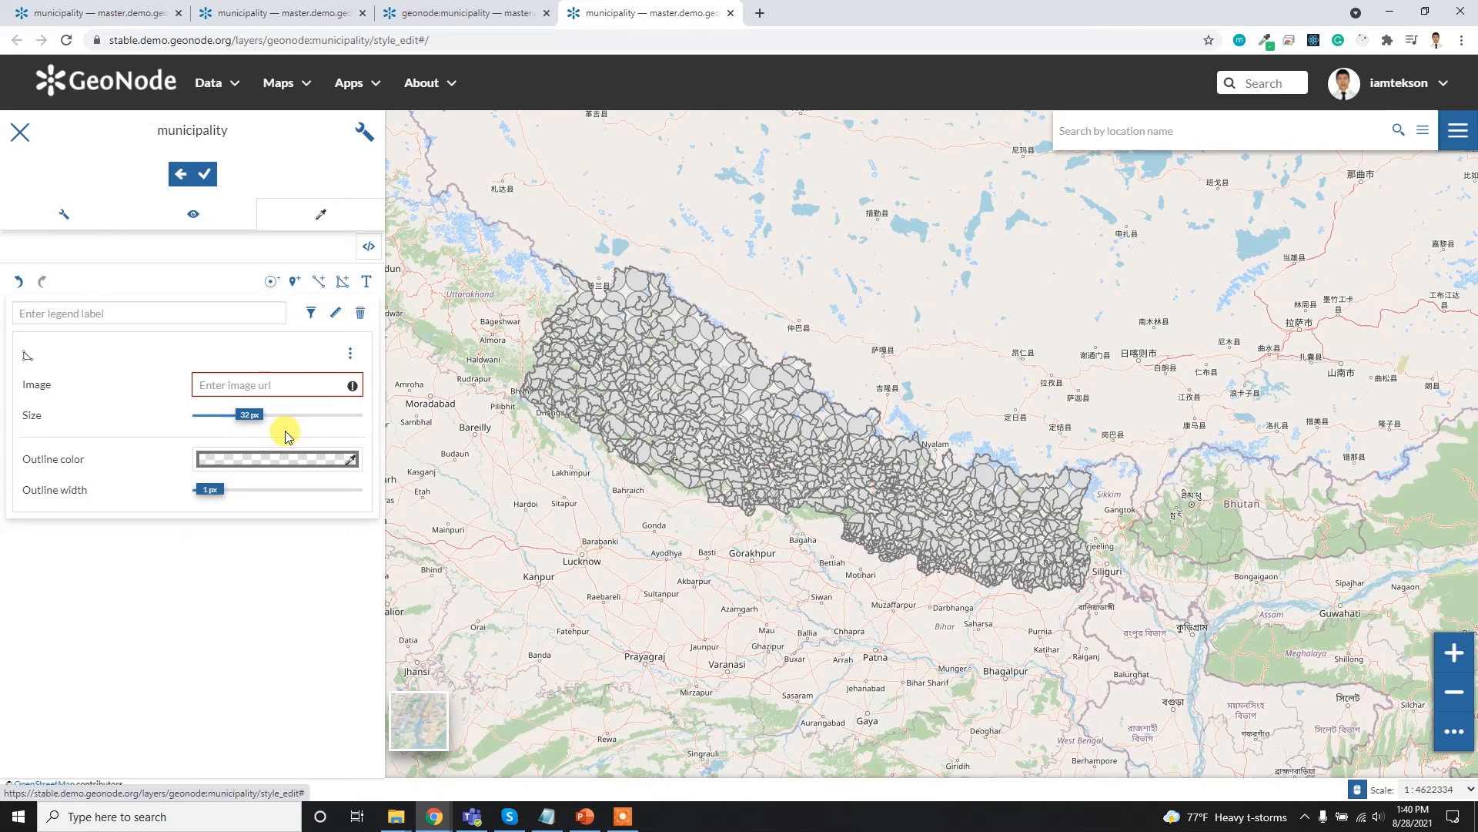
click(283, 385)
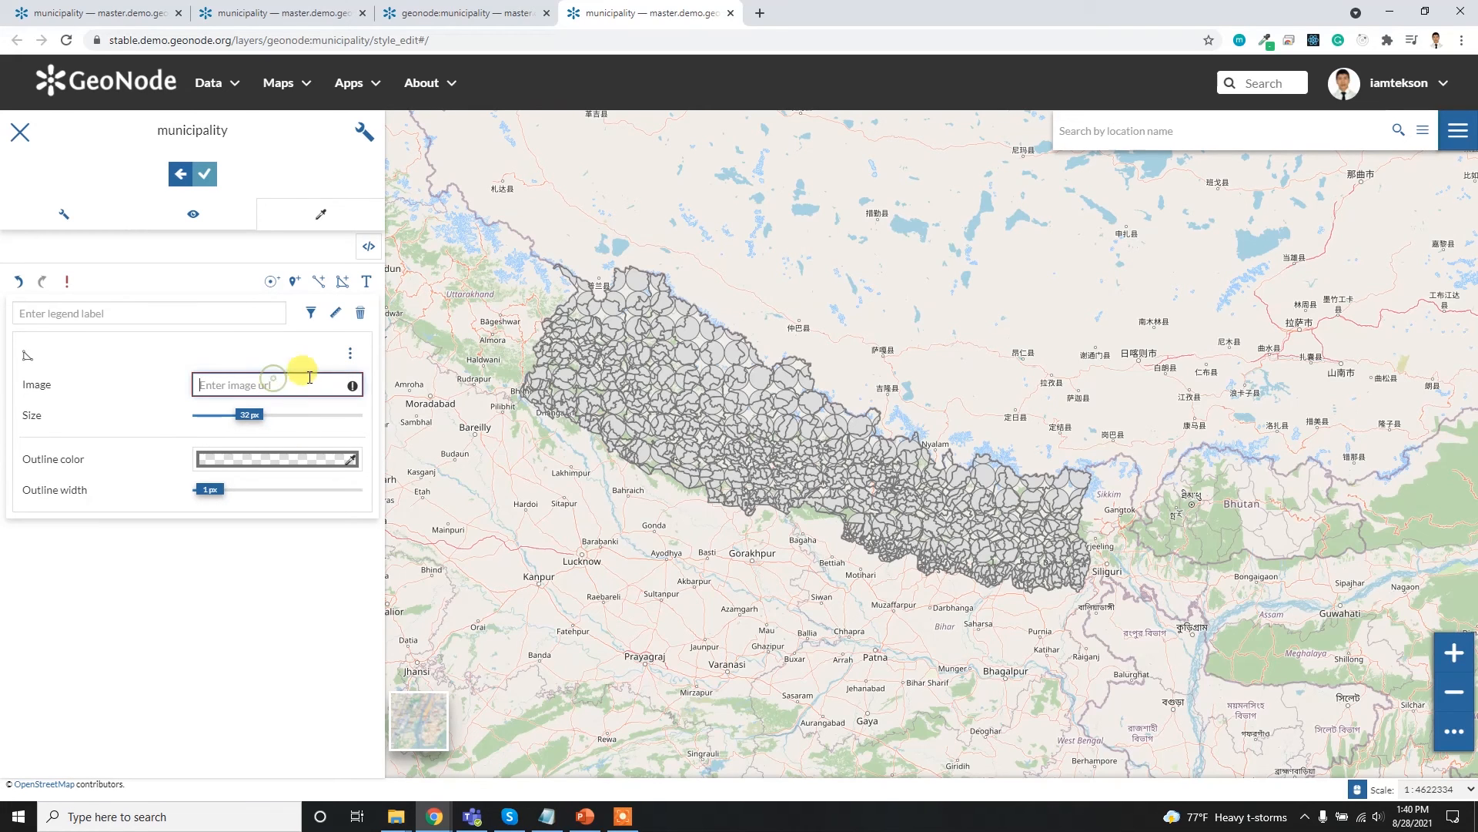
- Apply a classification style with the OrRd color ramp on the area attribute and save the style
click(351, 354)
click(308, 398)
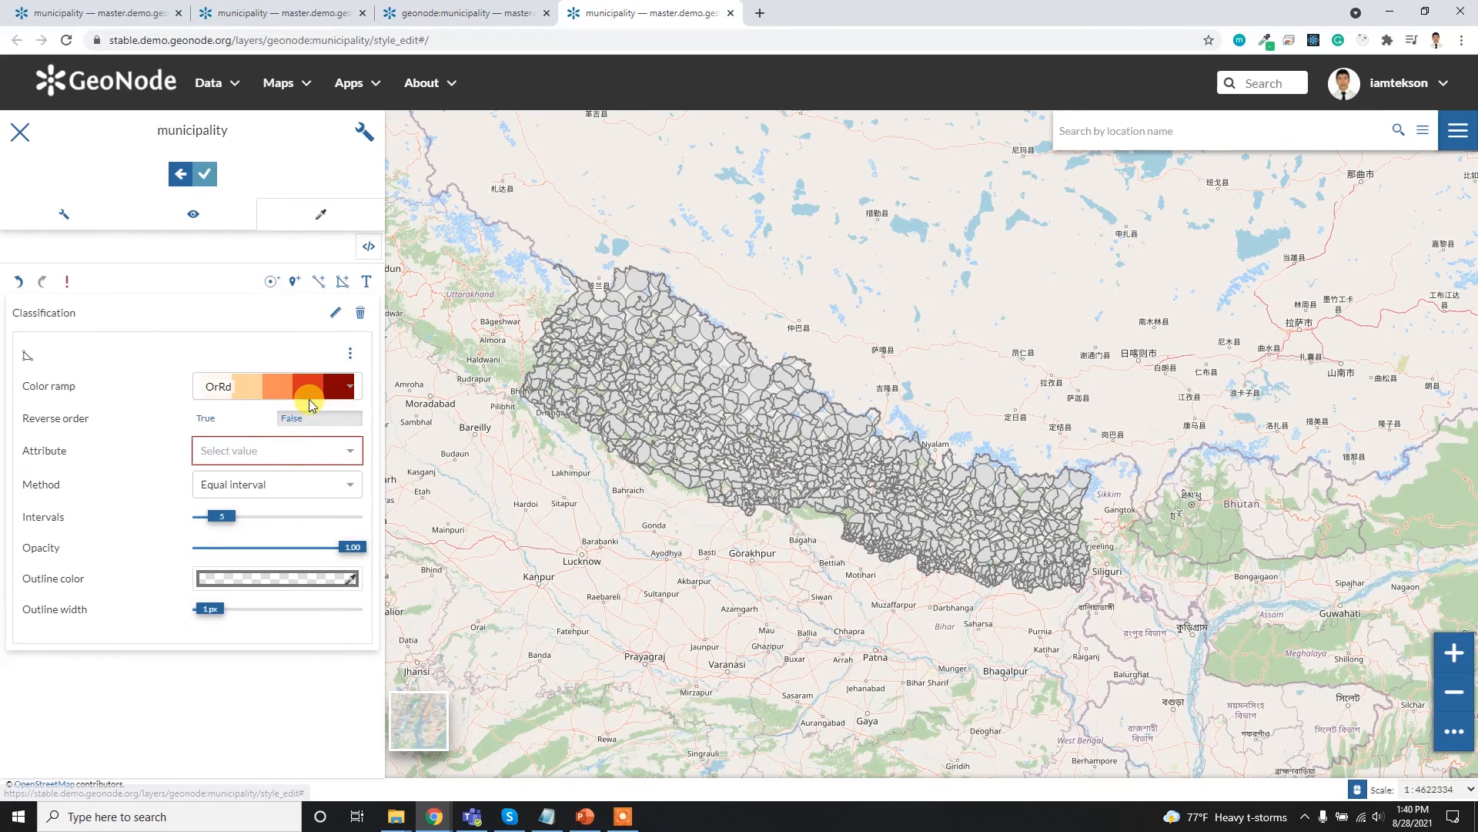
click(275, 449)
scroll(238, 534, down, 3)
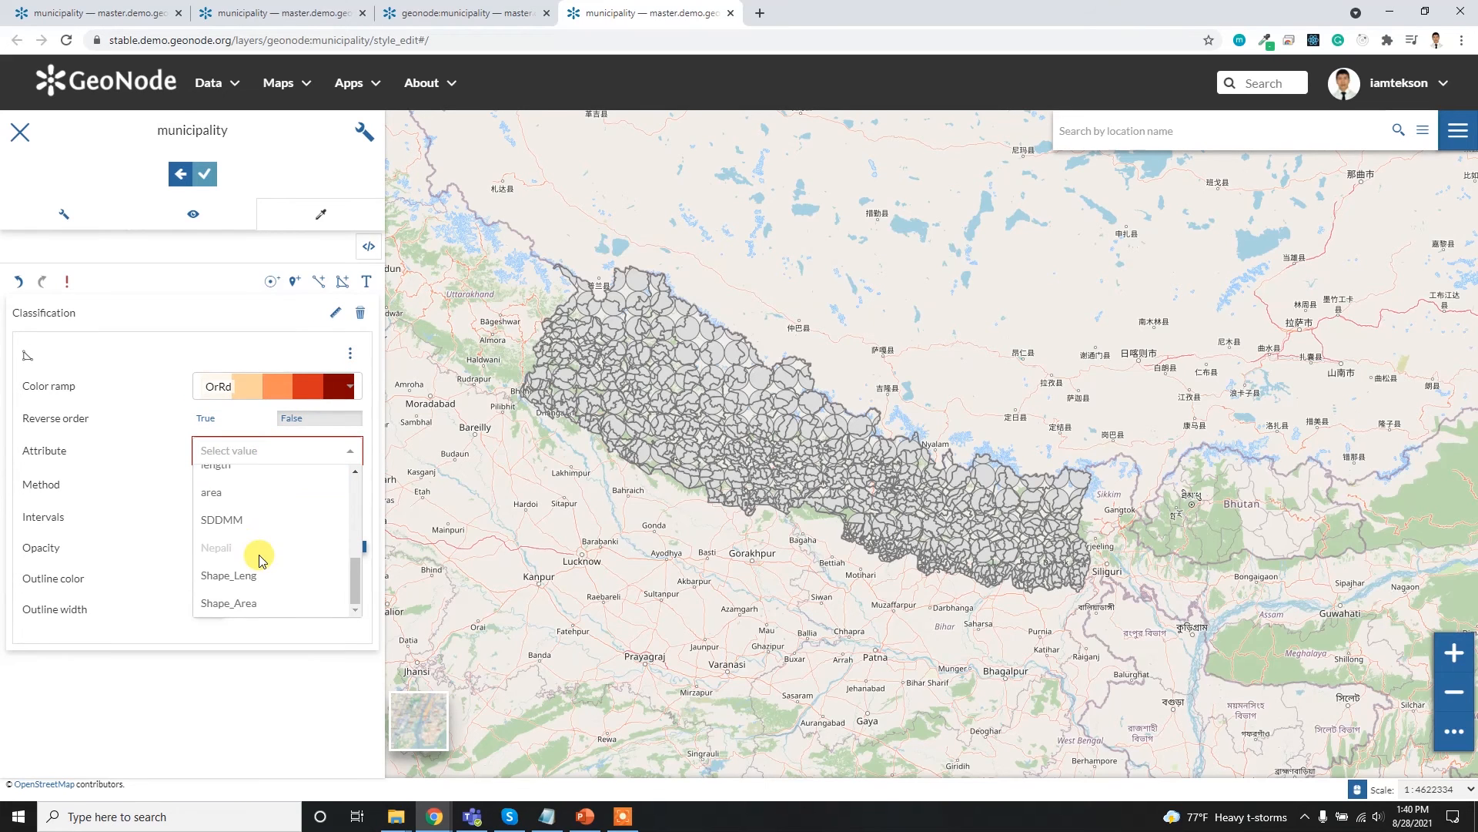
click(242, 494)
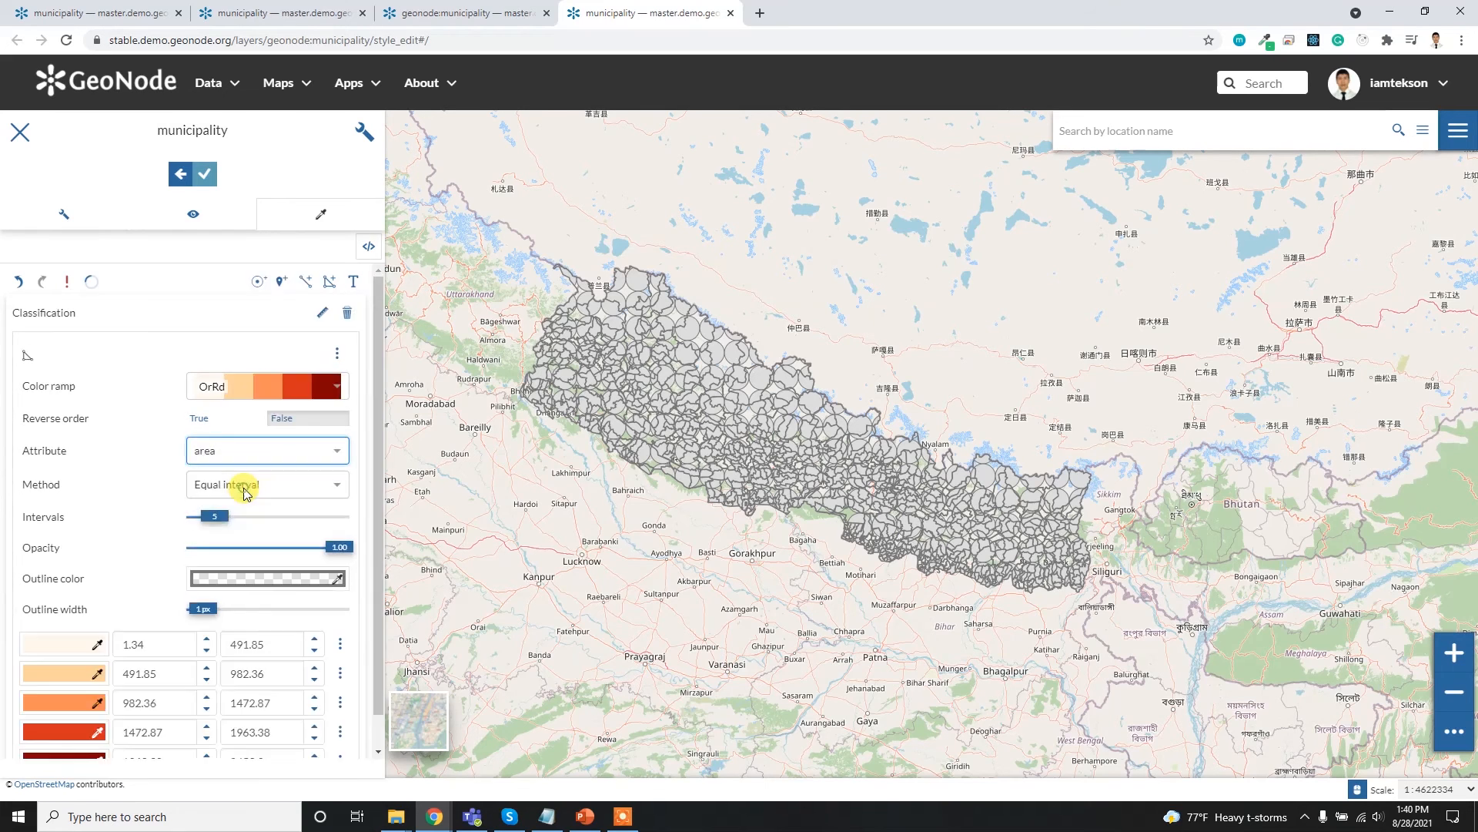
click(203, 173)
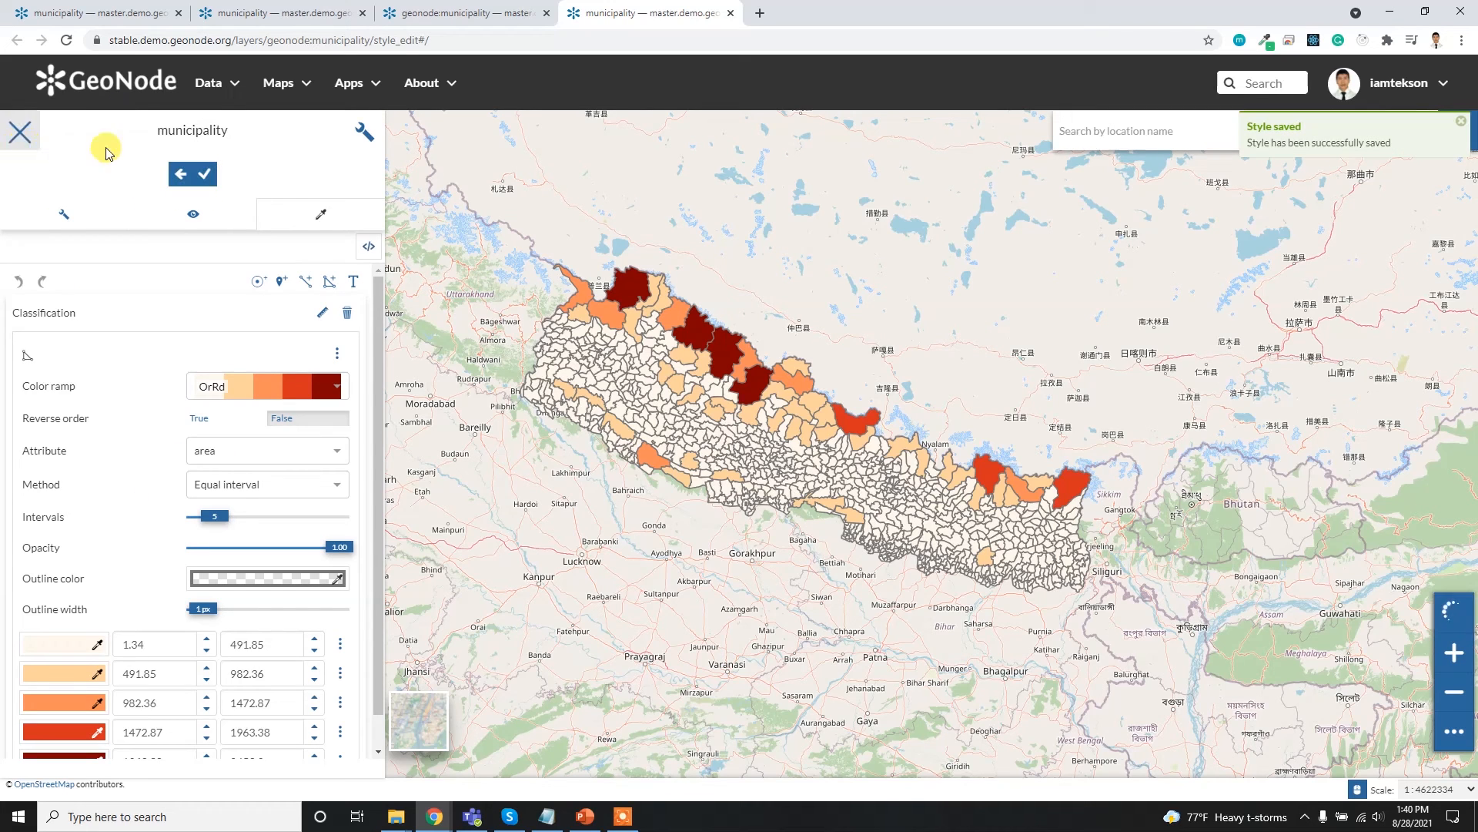
- Return to the municipality layer's page, close the Edit Layer dialog and reload the page
click(127, 12)
click(929, 347)
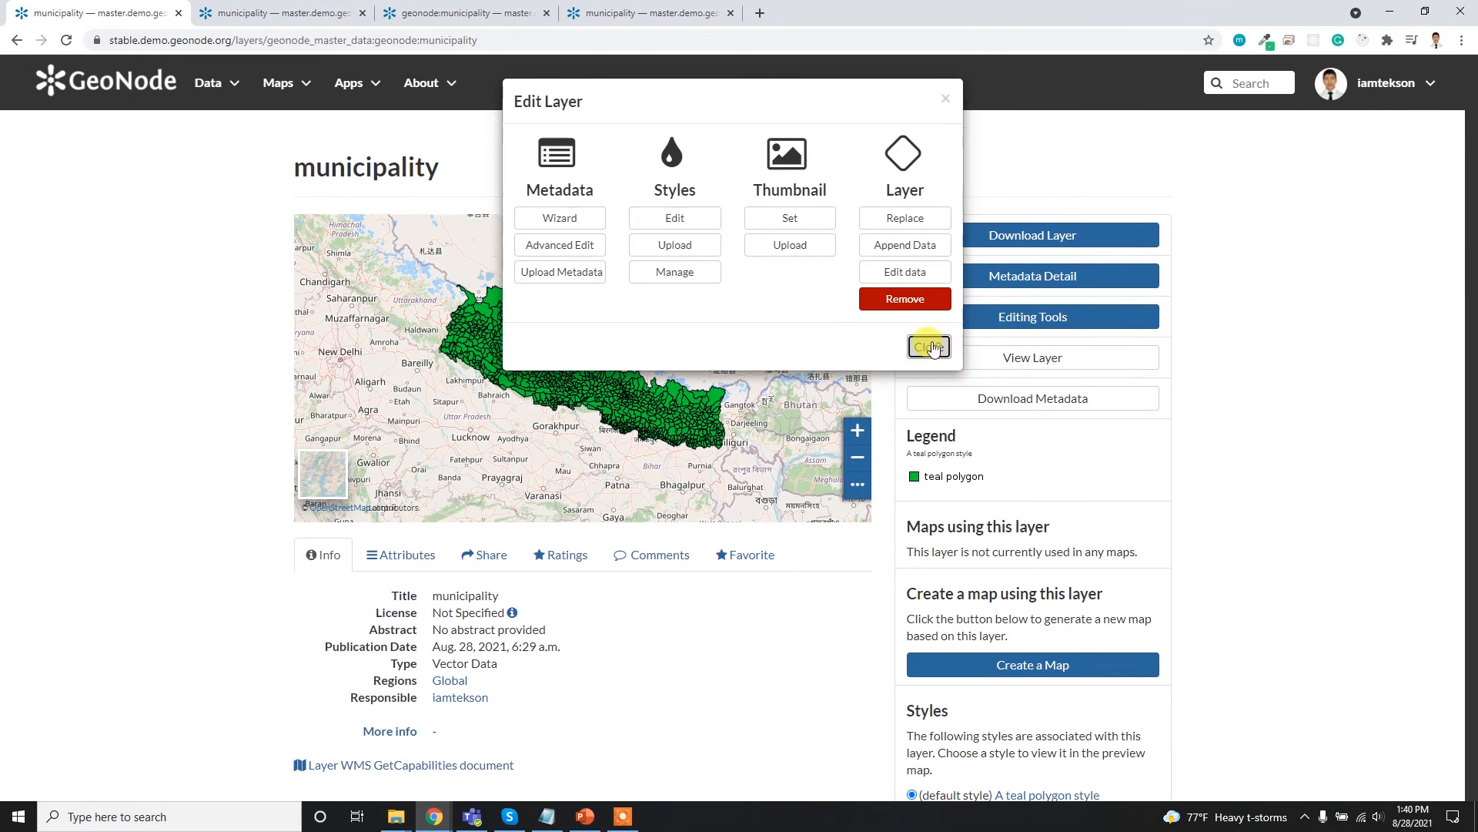
click(66, 40)
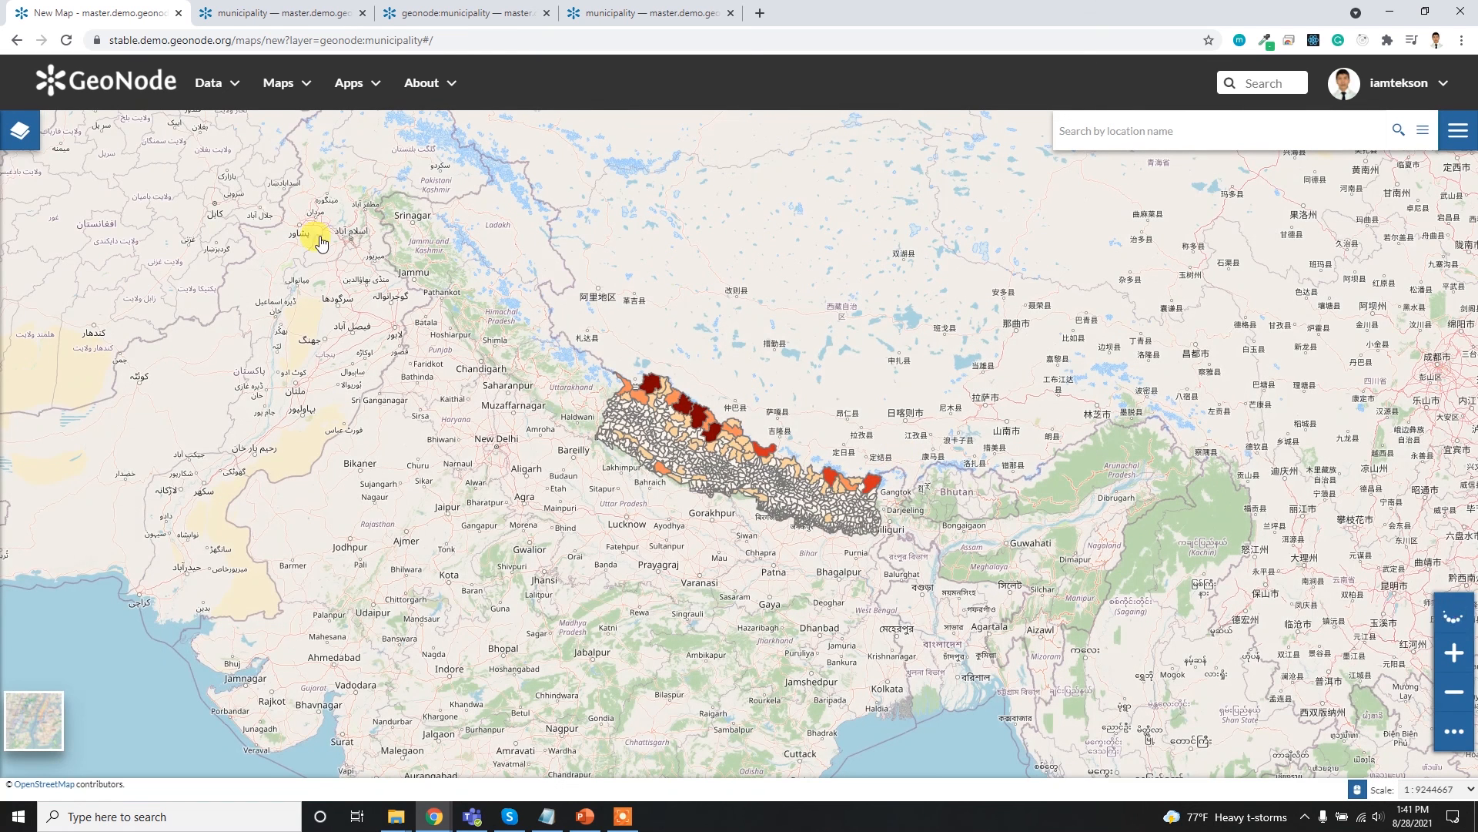
- Search the catalog for "world" and add the_most_dangerous_active_volcanoes_in_the_world layer to the new map
click(18, 129)
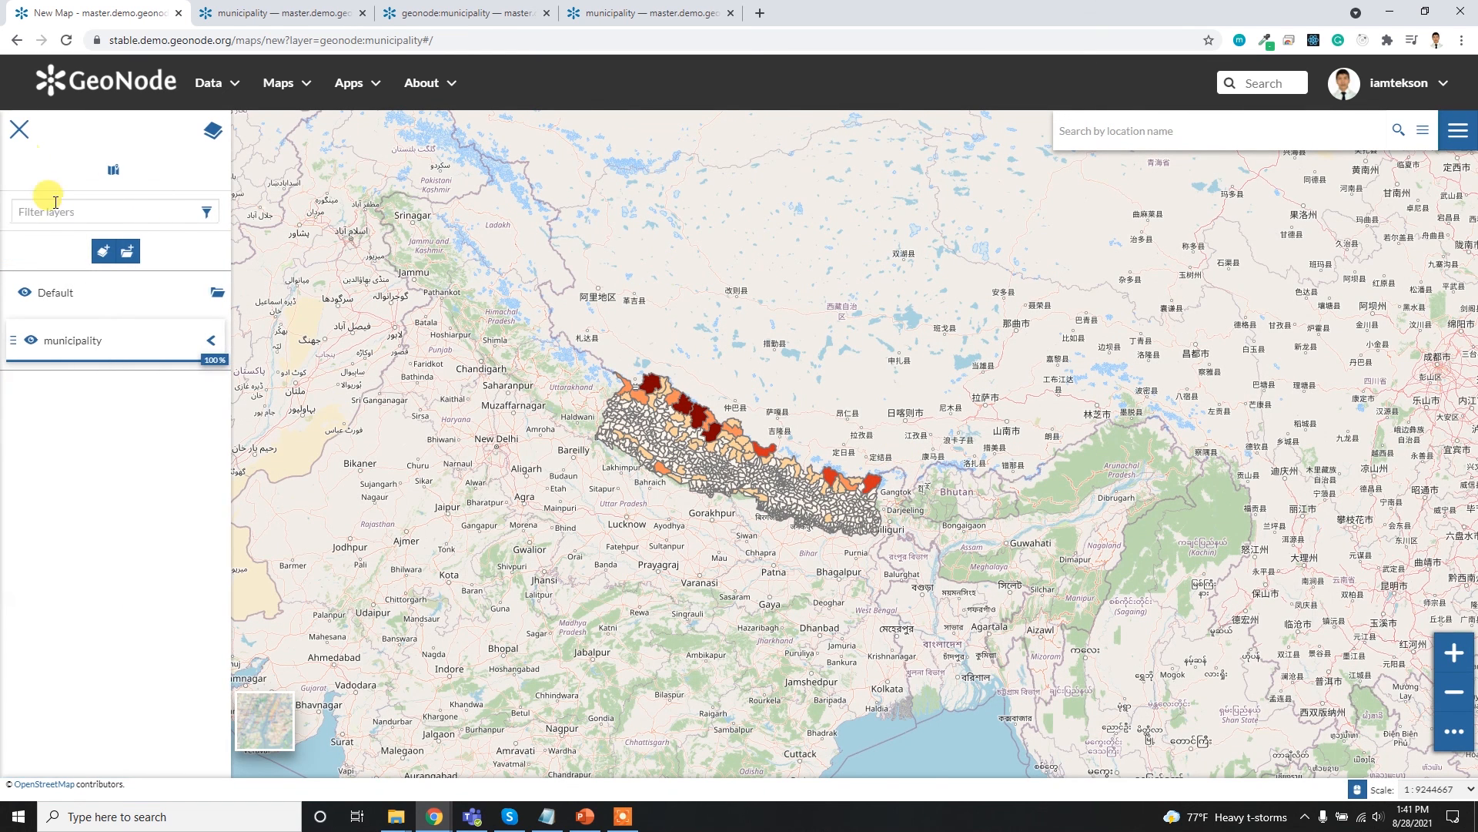
click(103, 252)
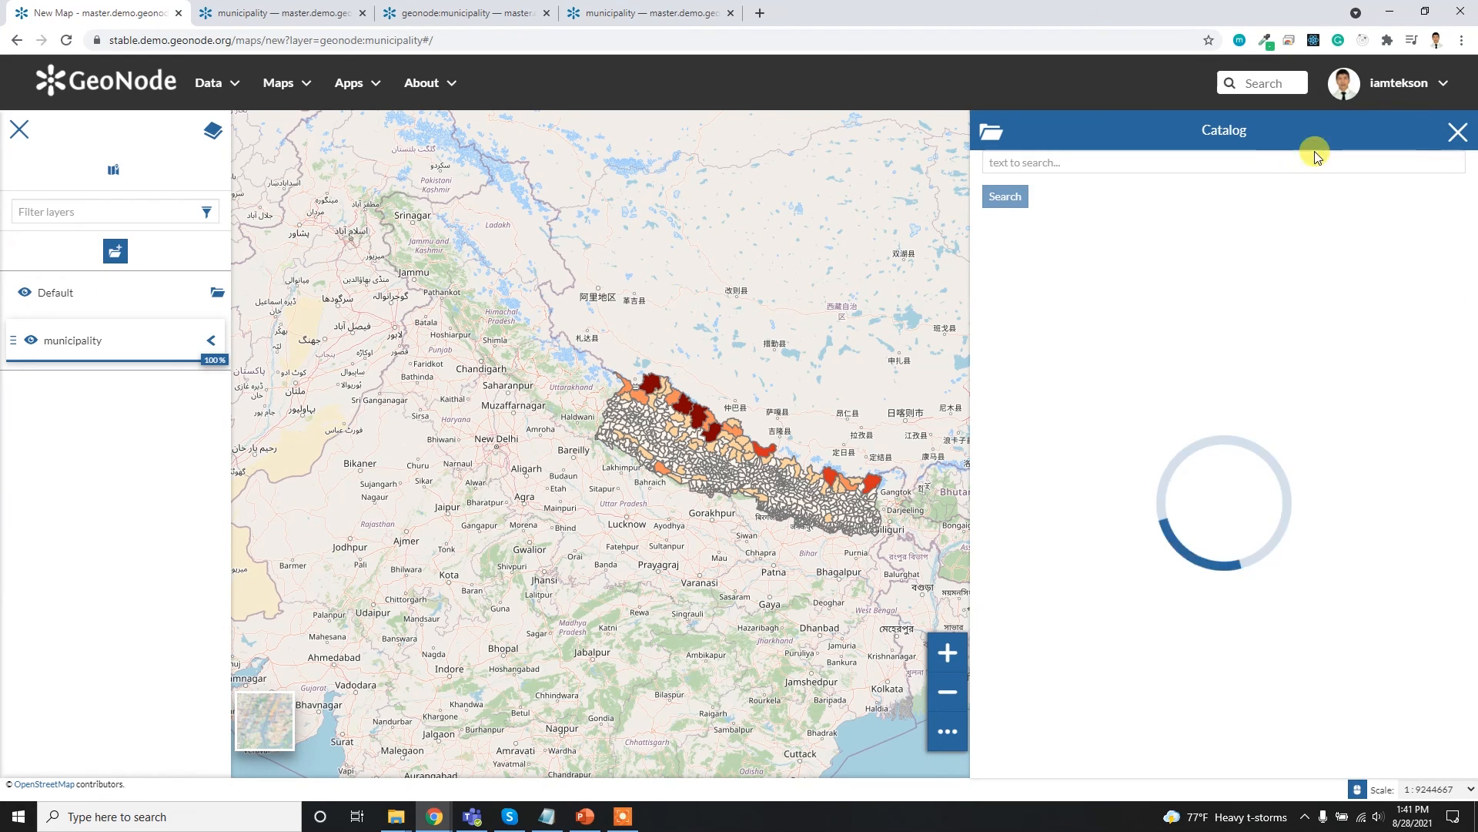
click(1230, 163)
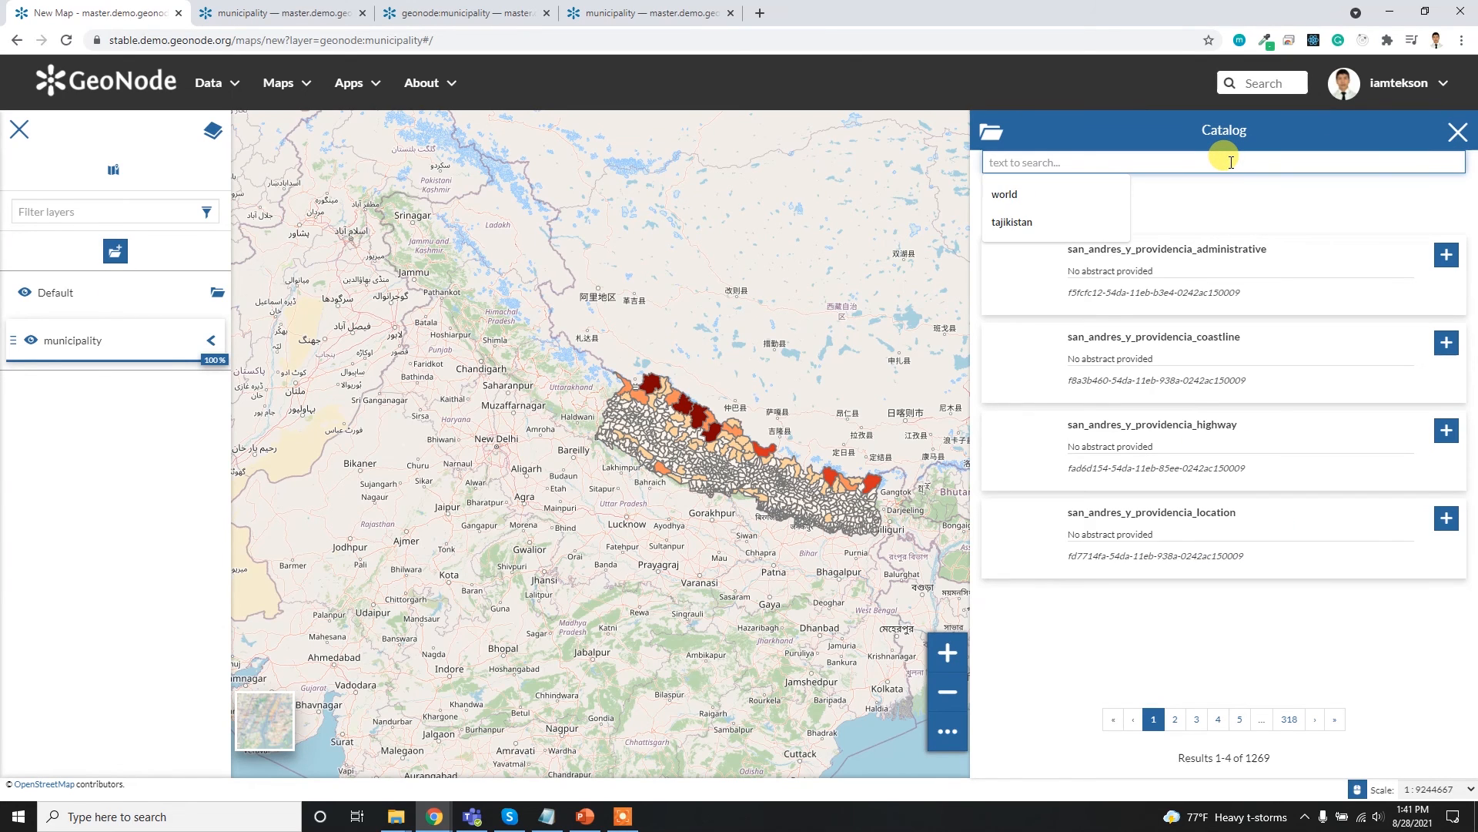
text(world)
key(Return)
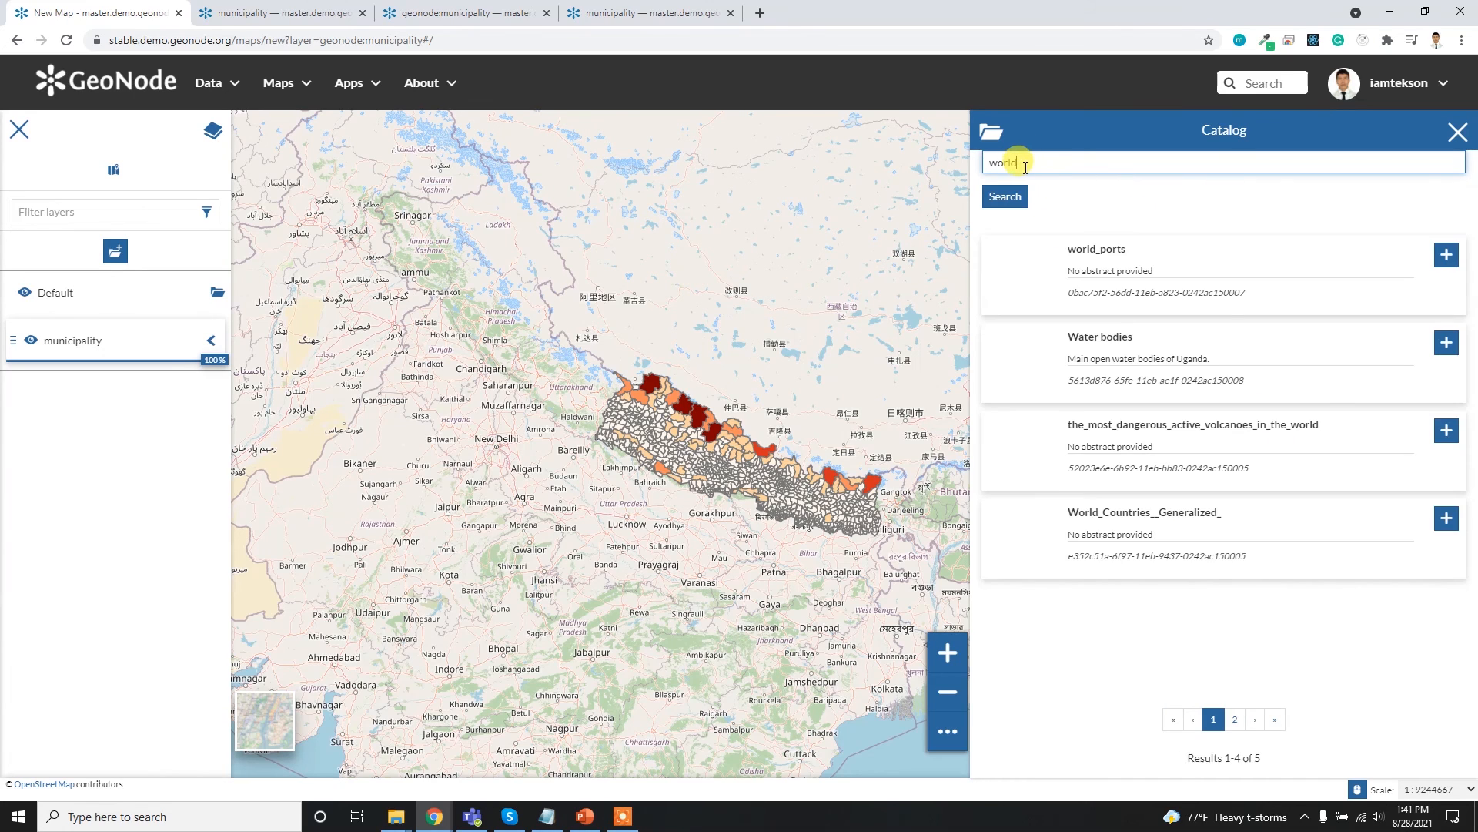
click(1449, 436)
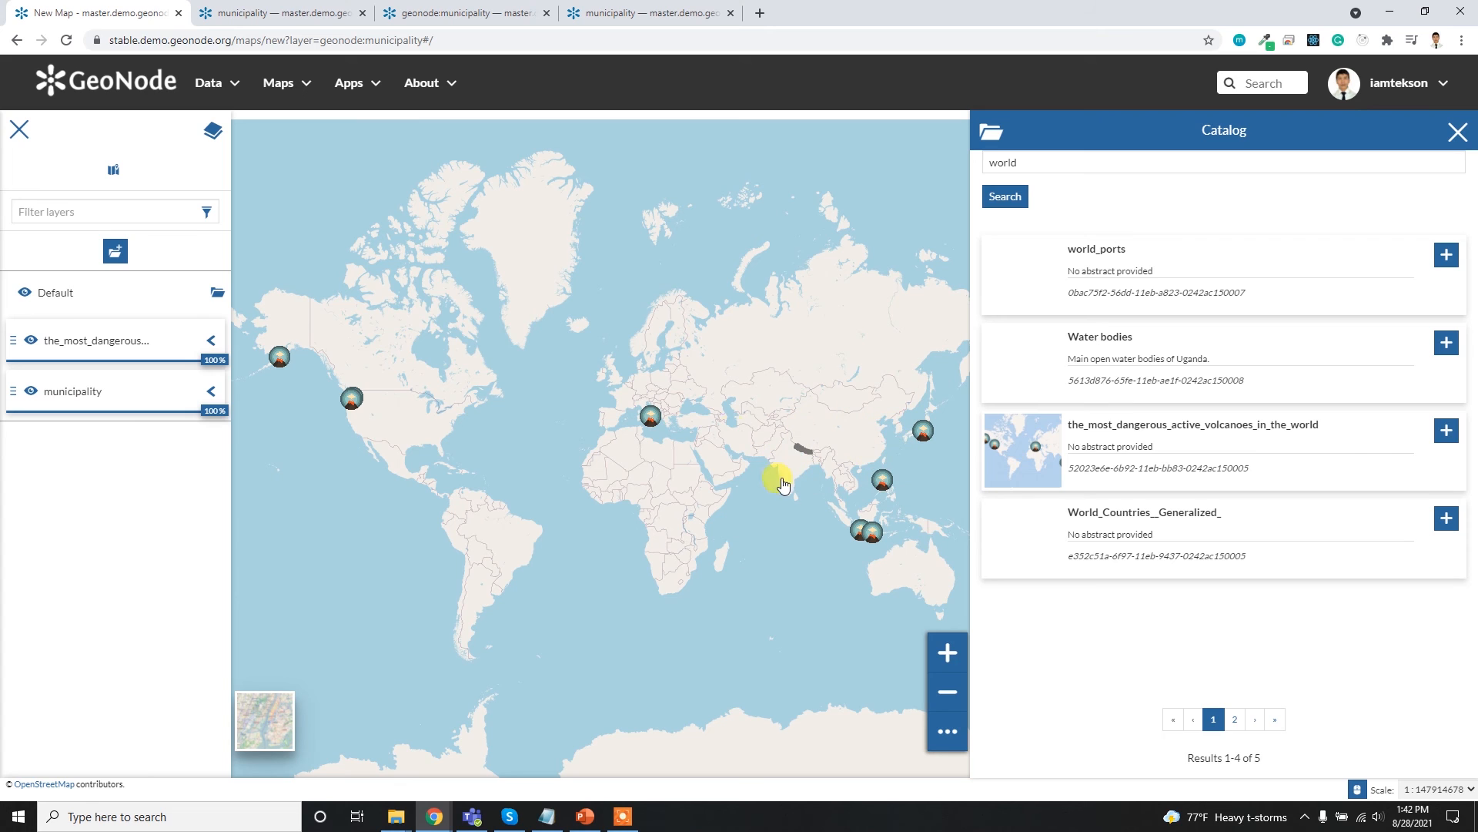
click(1458, 131)
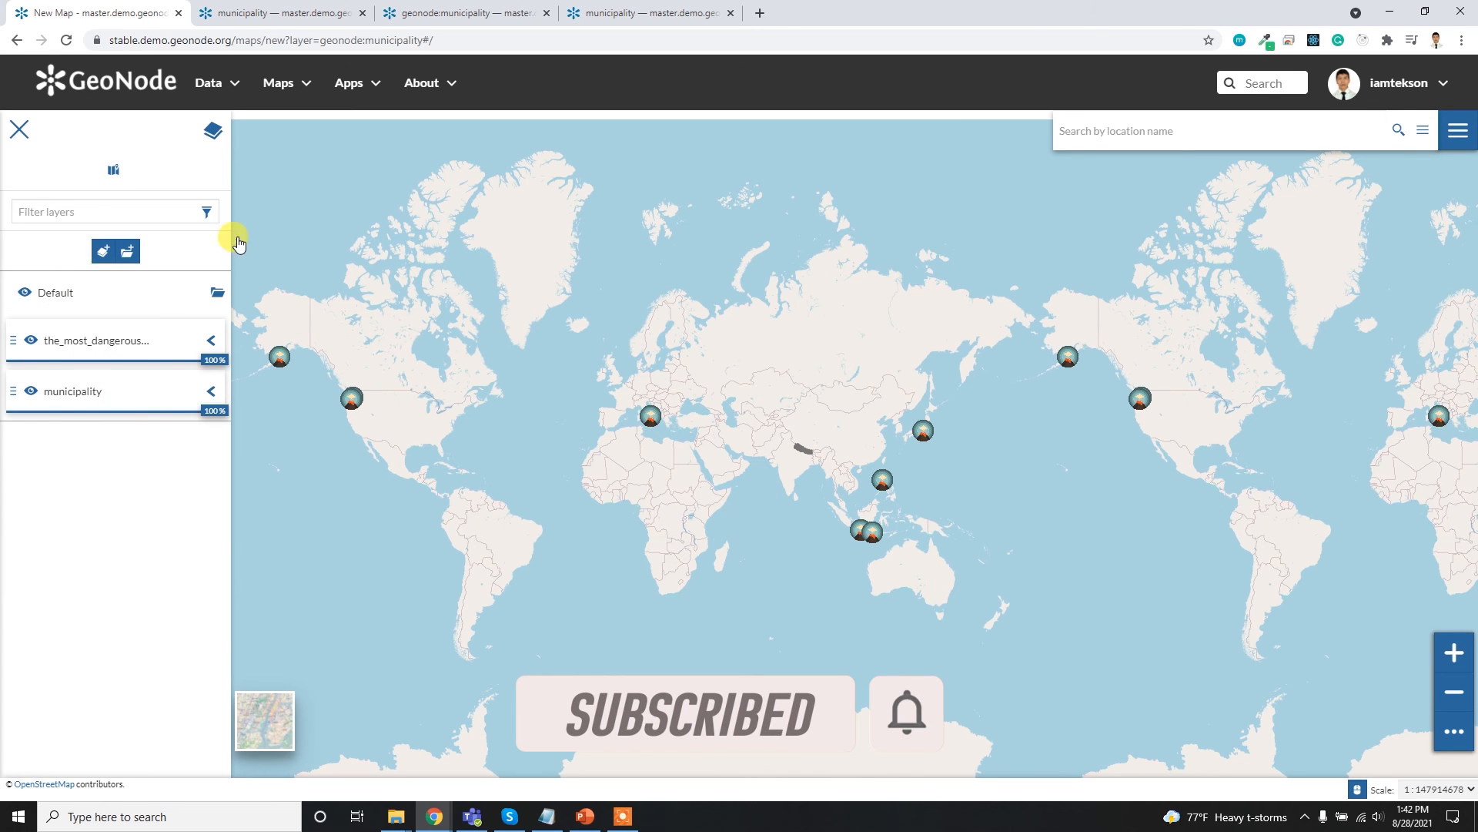
- Save the new map as nepal_world and open the list of all maps in the catalog
click(1457, 122)
click(1406, 297)
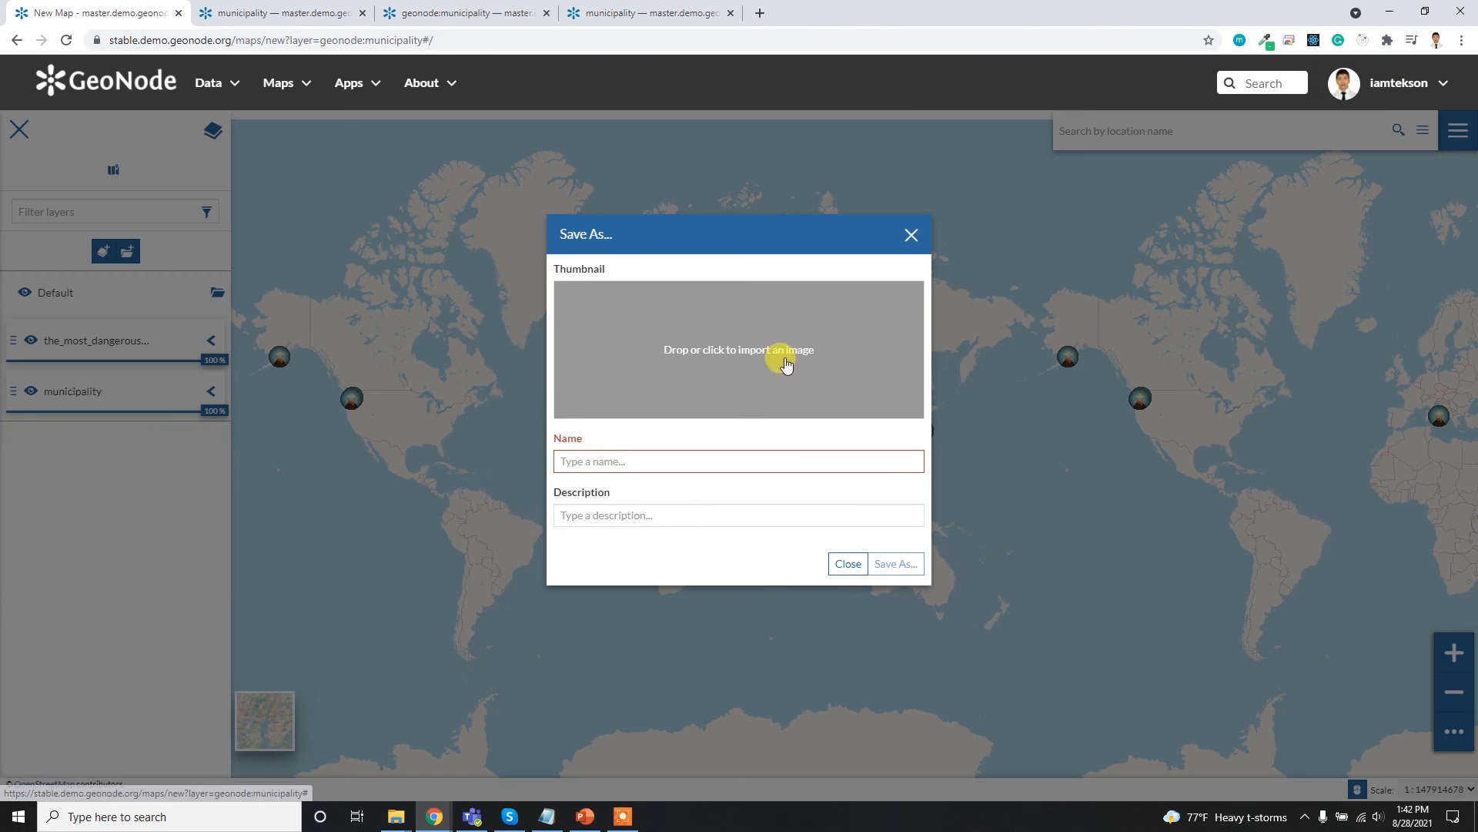
click(633, 460)
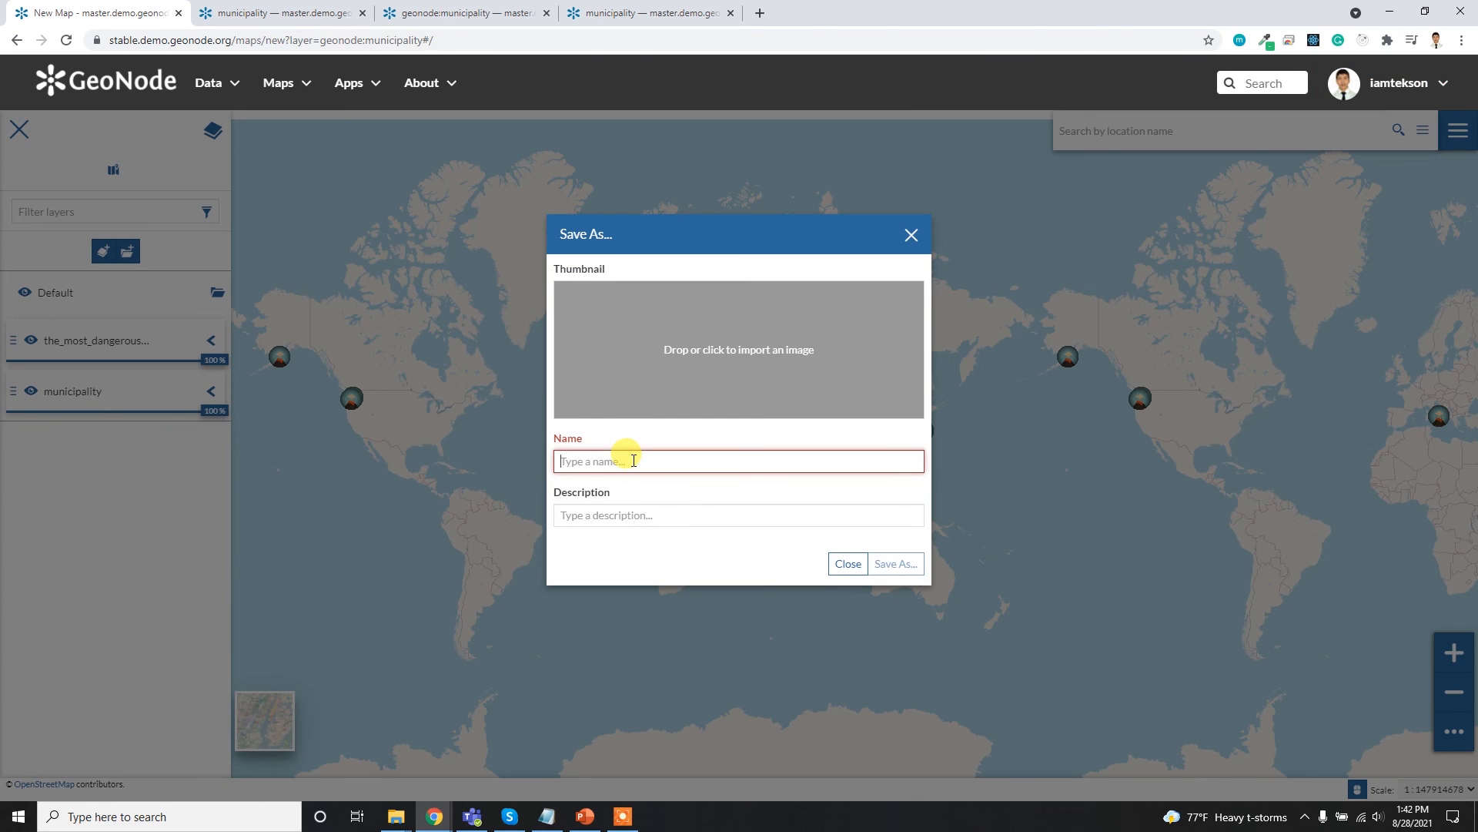
text(nepal_world)
click(893, 563)
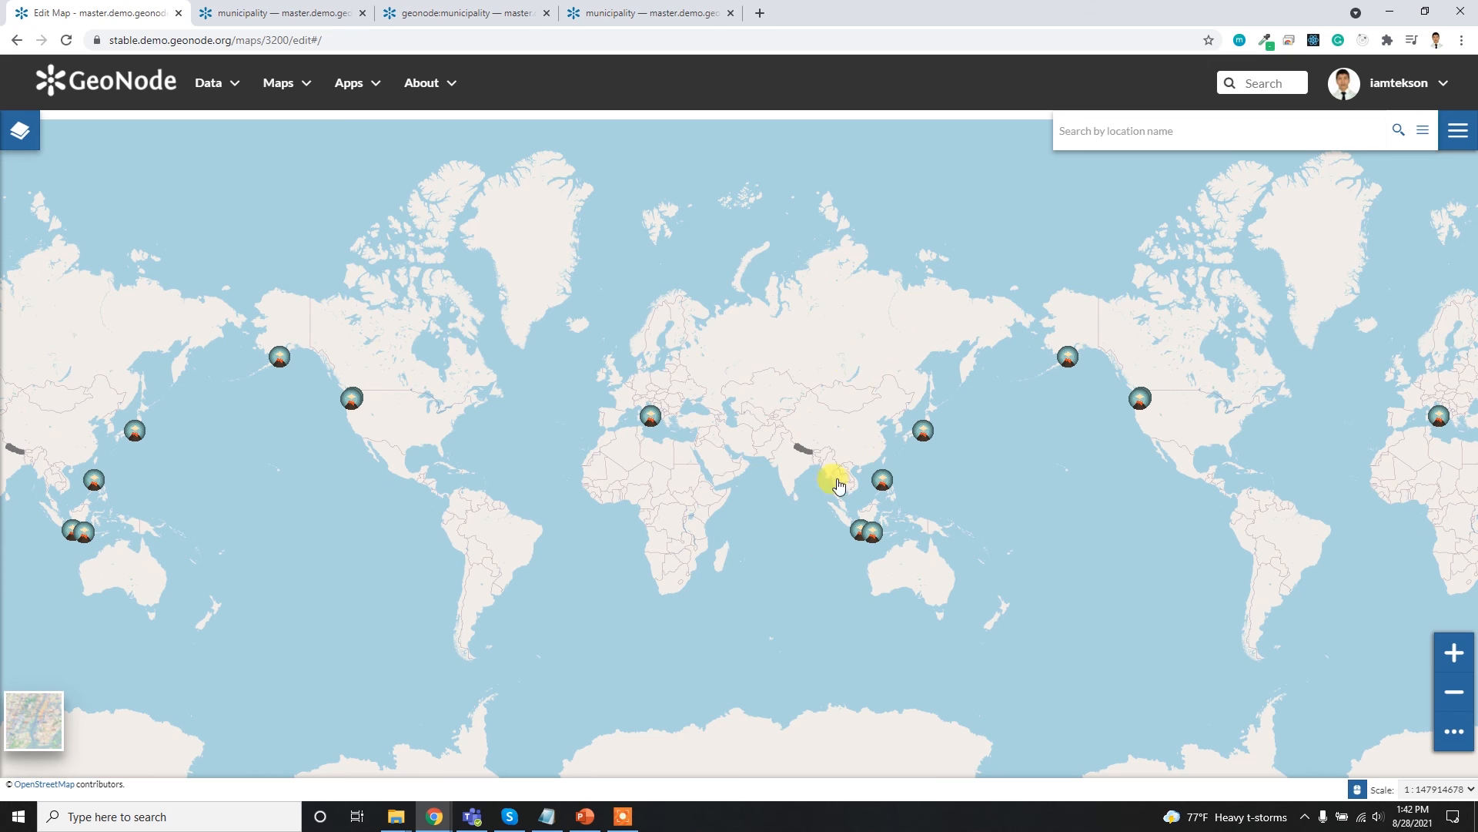
click(291, 84)
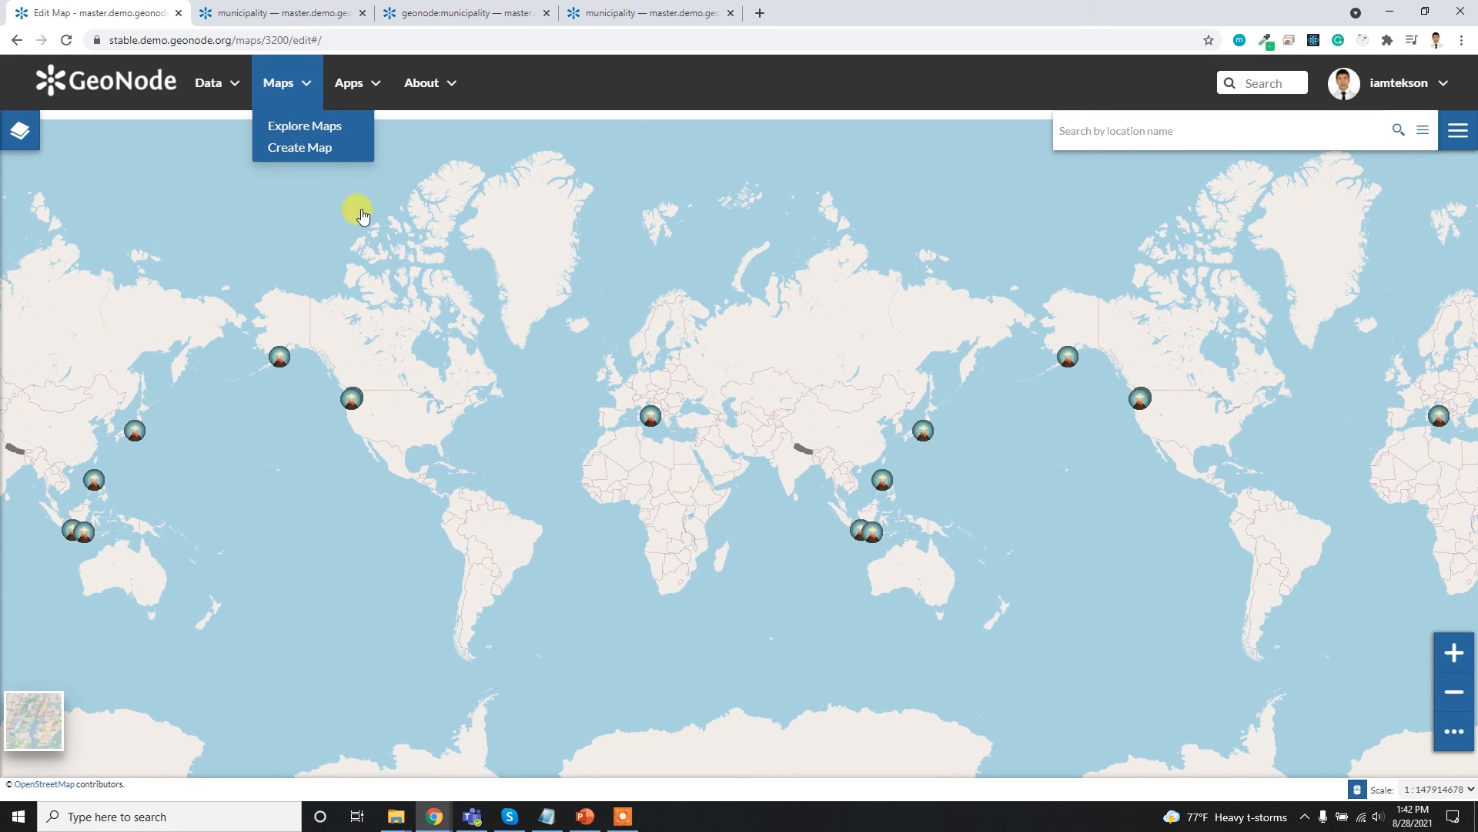
click(329, 125)
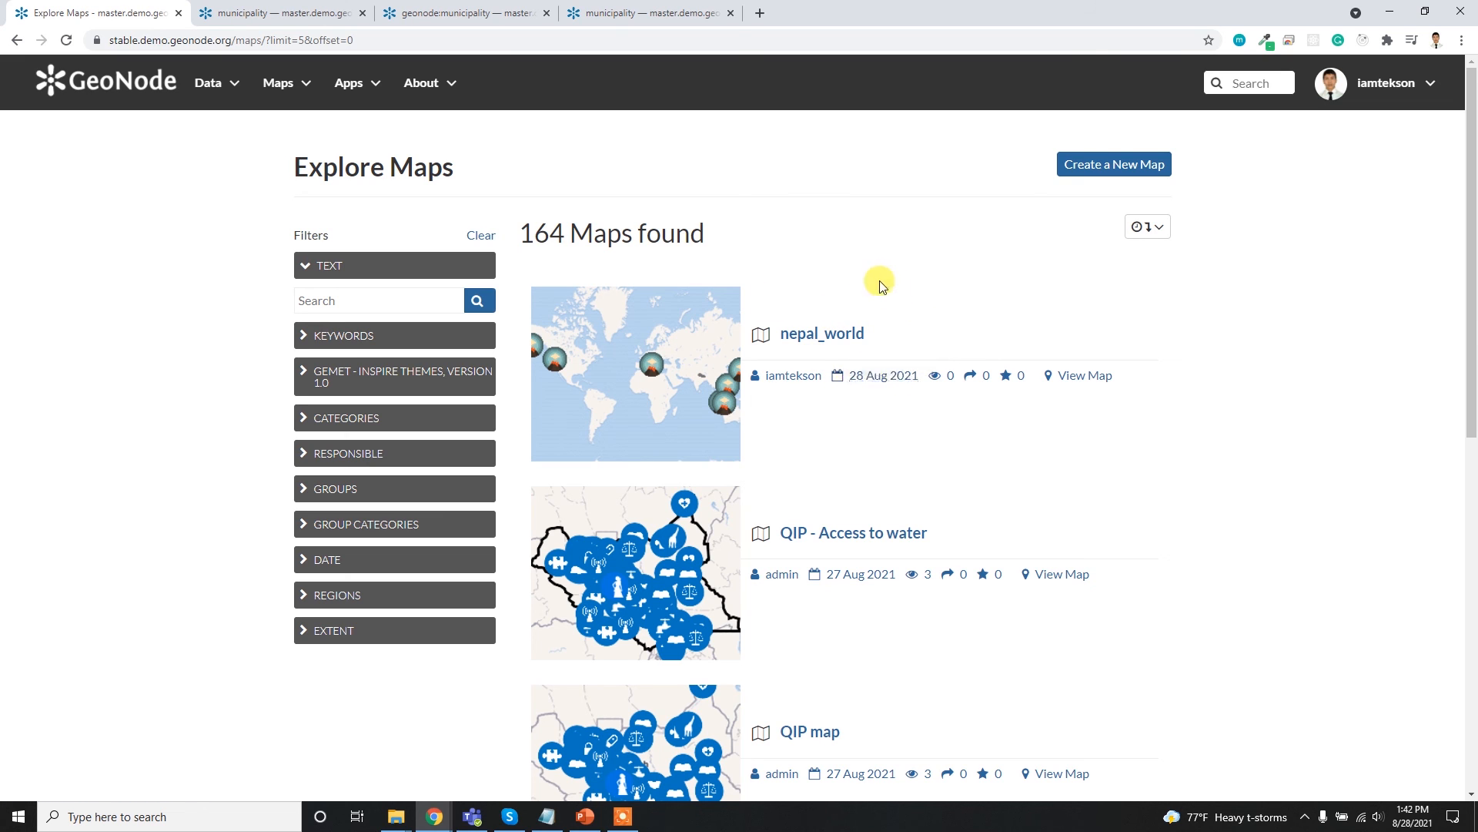
click(241, 81)
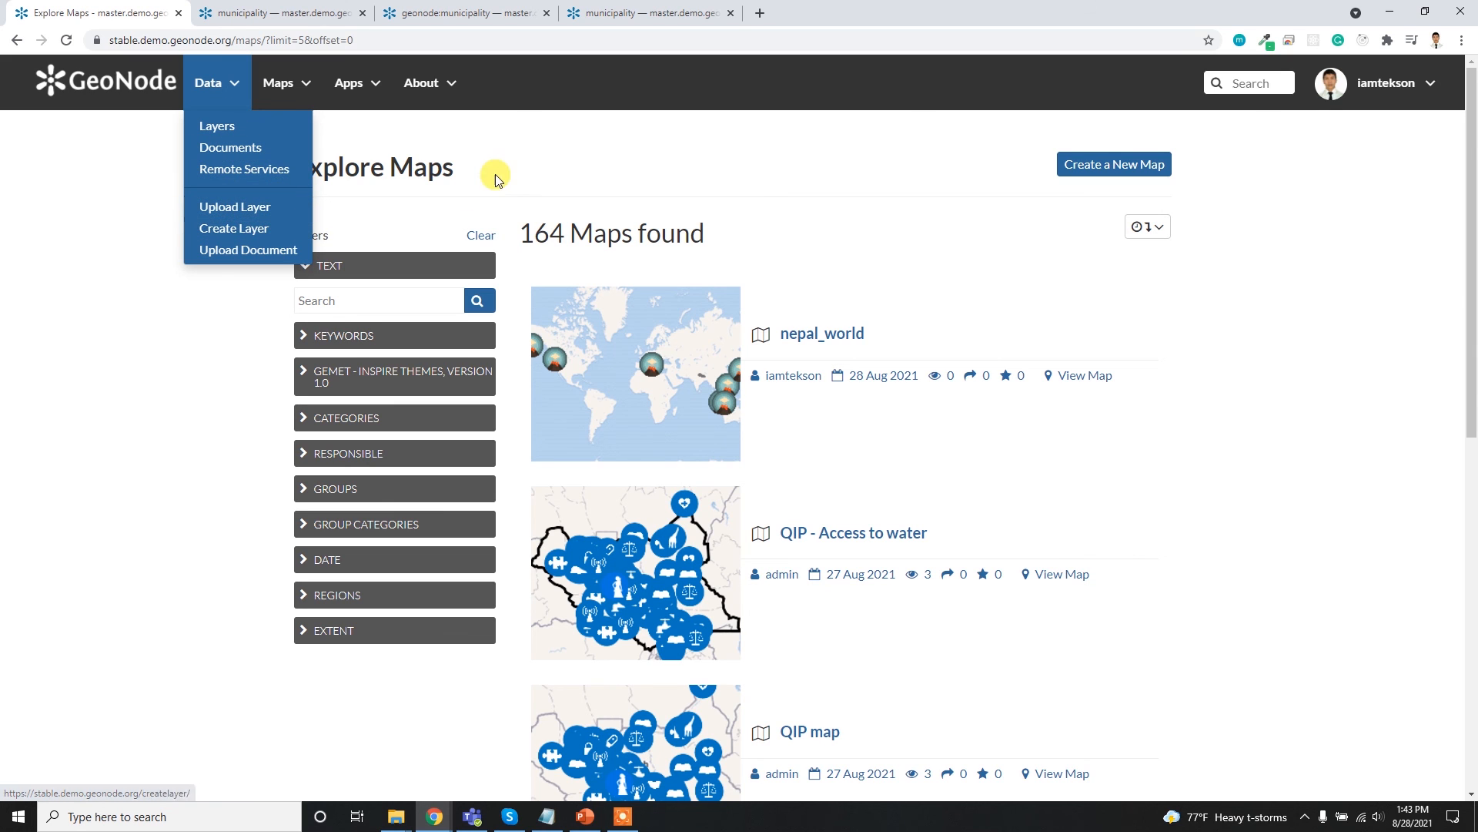
click(220, 250)
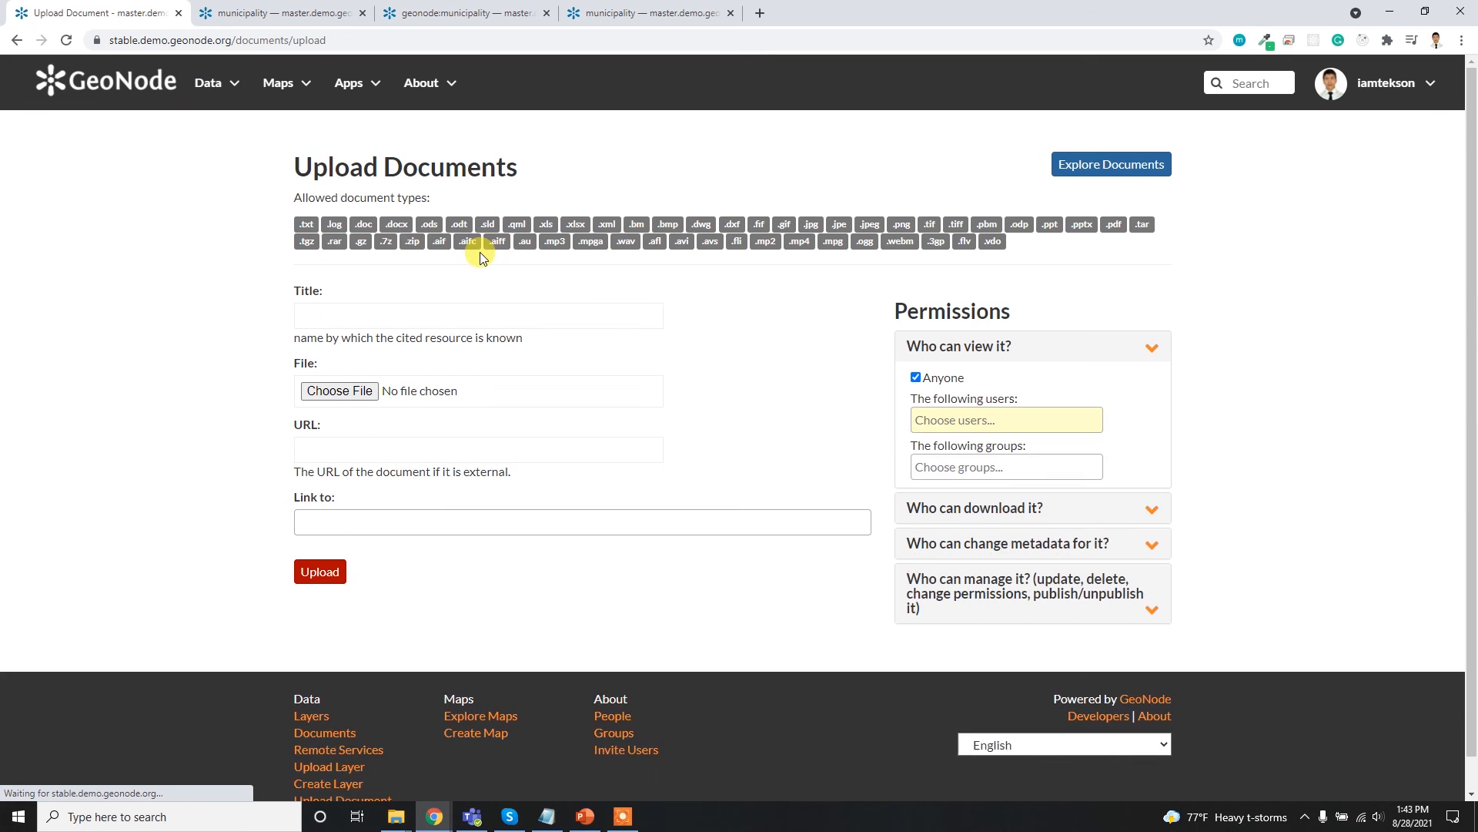
click(331, 390)
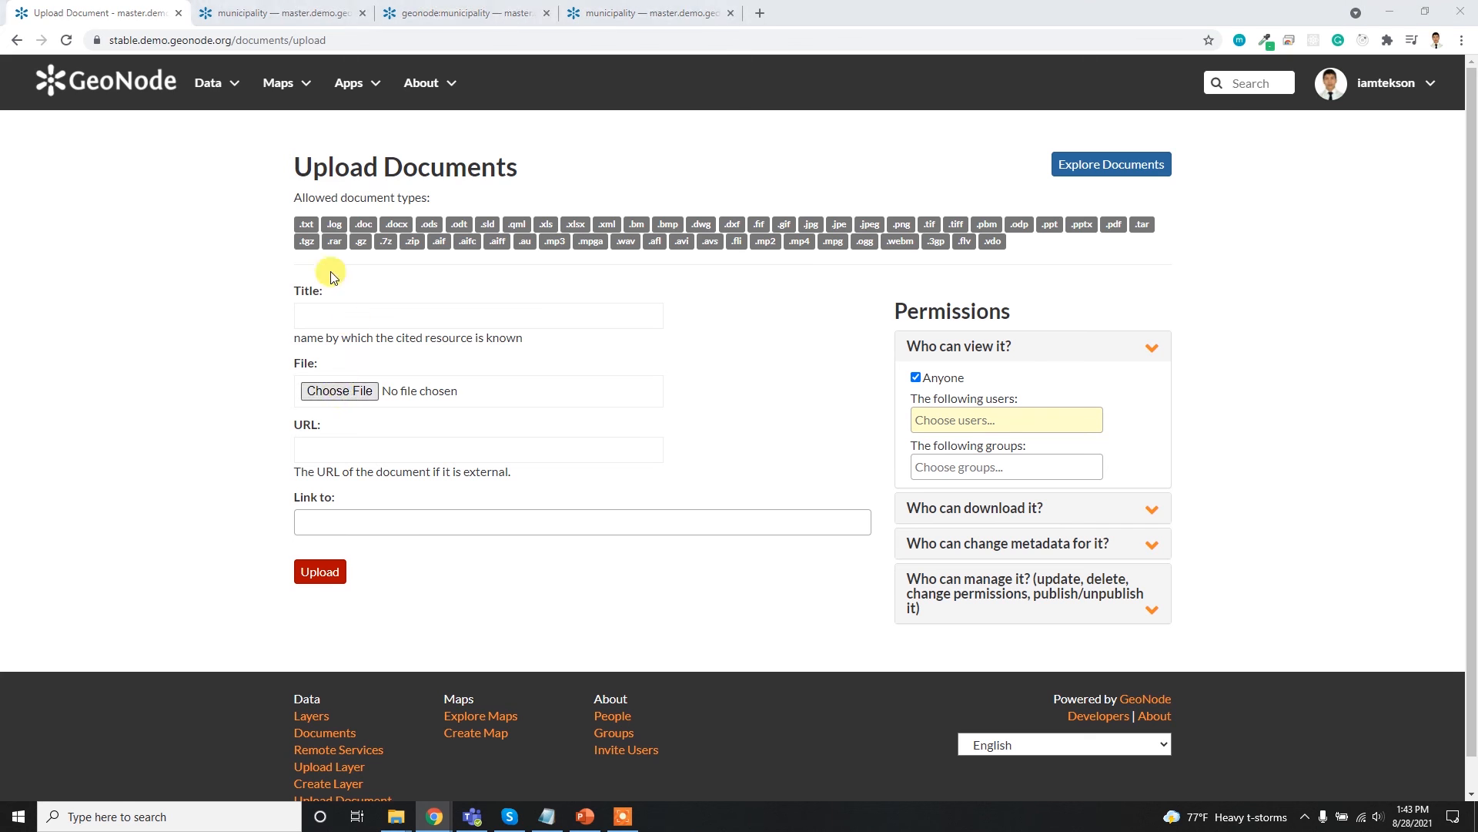
double_click(185, 127)
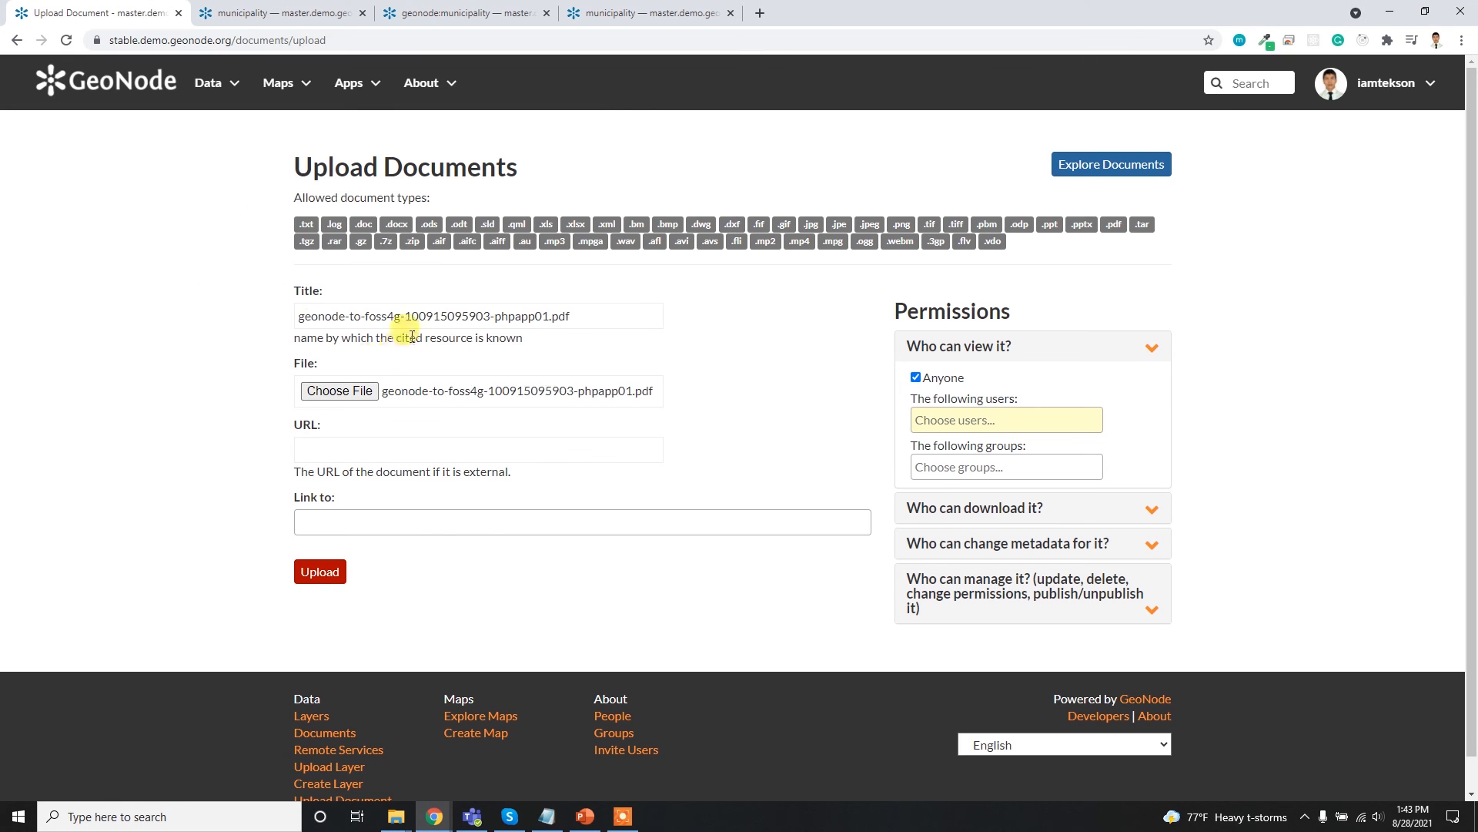
- Shorten the document title to geonode-to-foss4g and upload the document
click(582, 318)
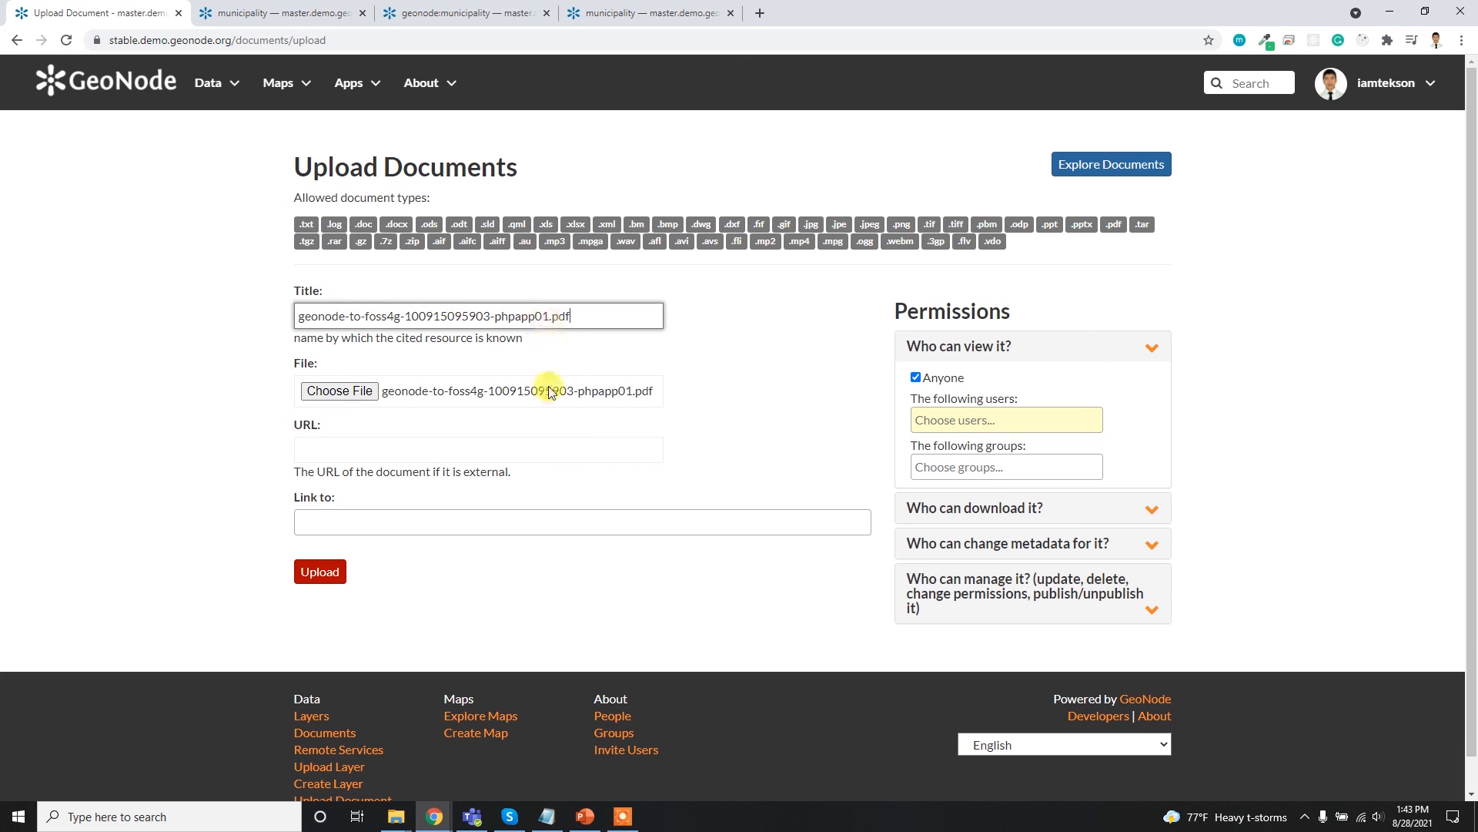
drag(561, 309, 403, 307)
key(BackSpace)
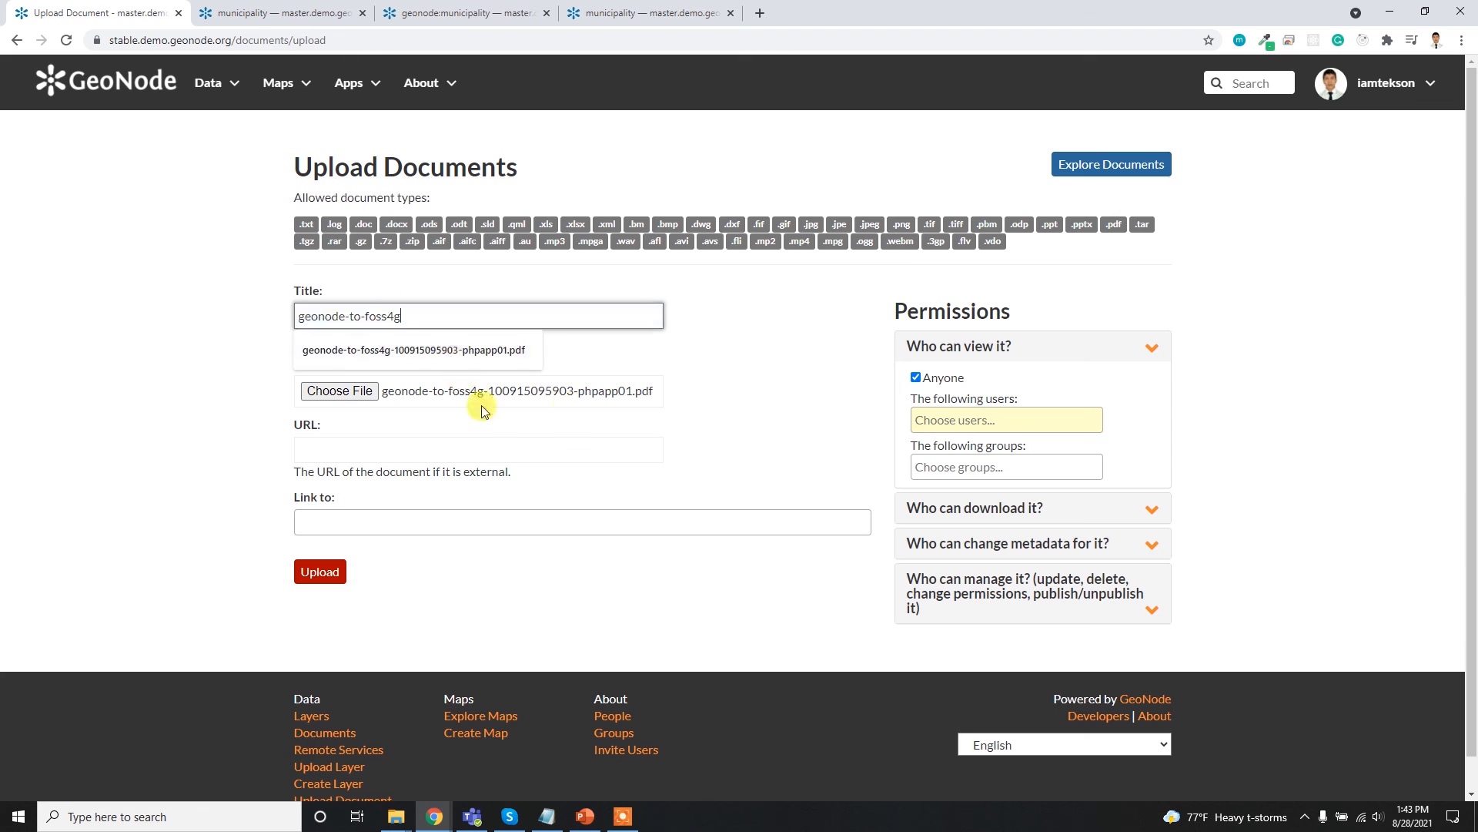
click(804, 333)
click(320, 571)
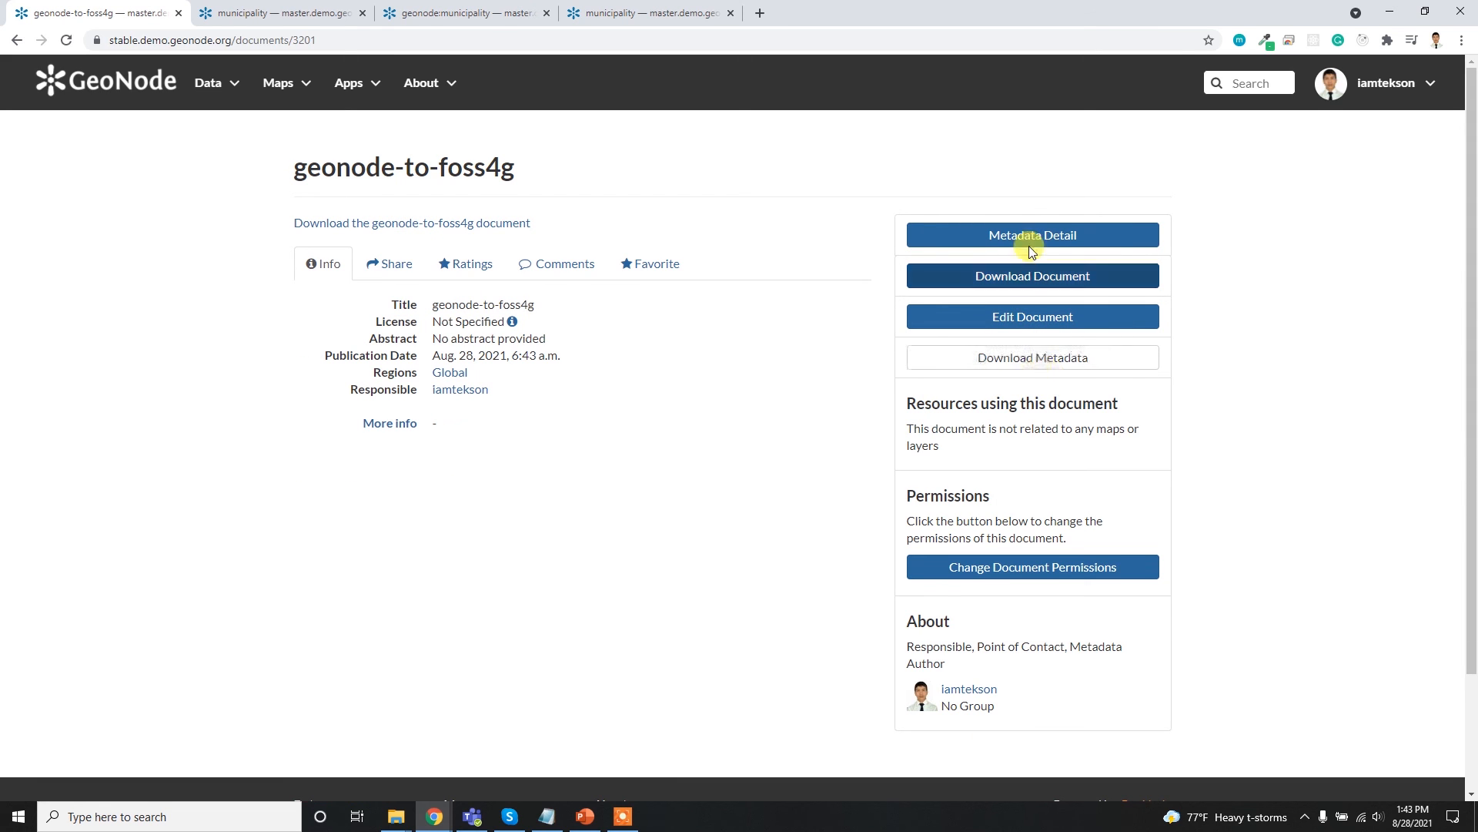
- Review the permission settings of the geonode-to-foss4g document and close them without changes
click(1050, 567)
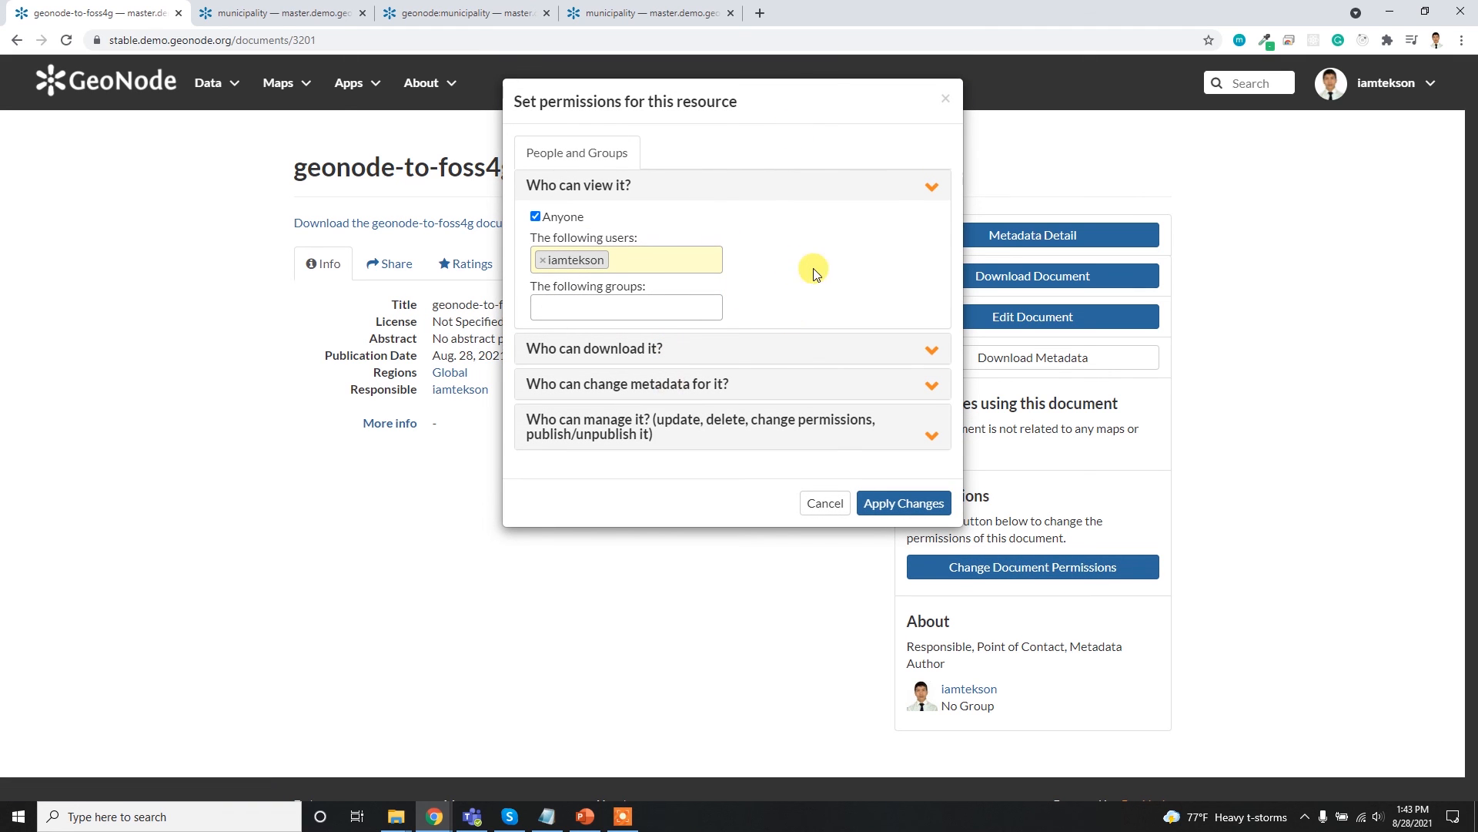
click(941, 97)
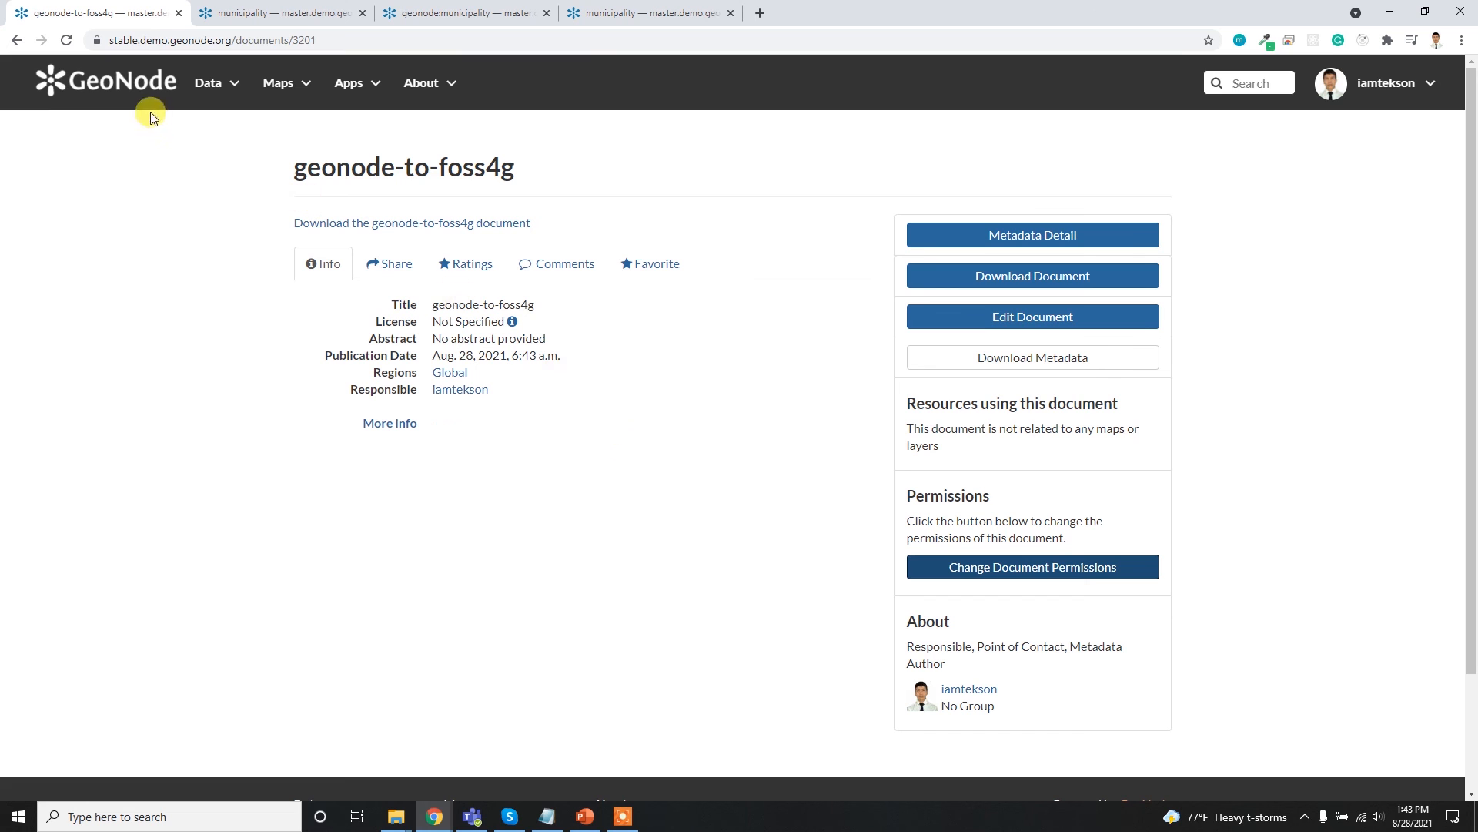
- Return to the GeoNode home page and show the options of the signed-in account
click(138, 86)
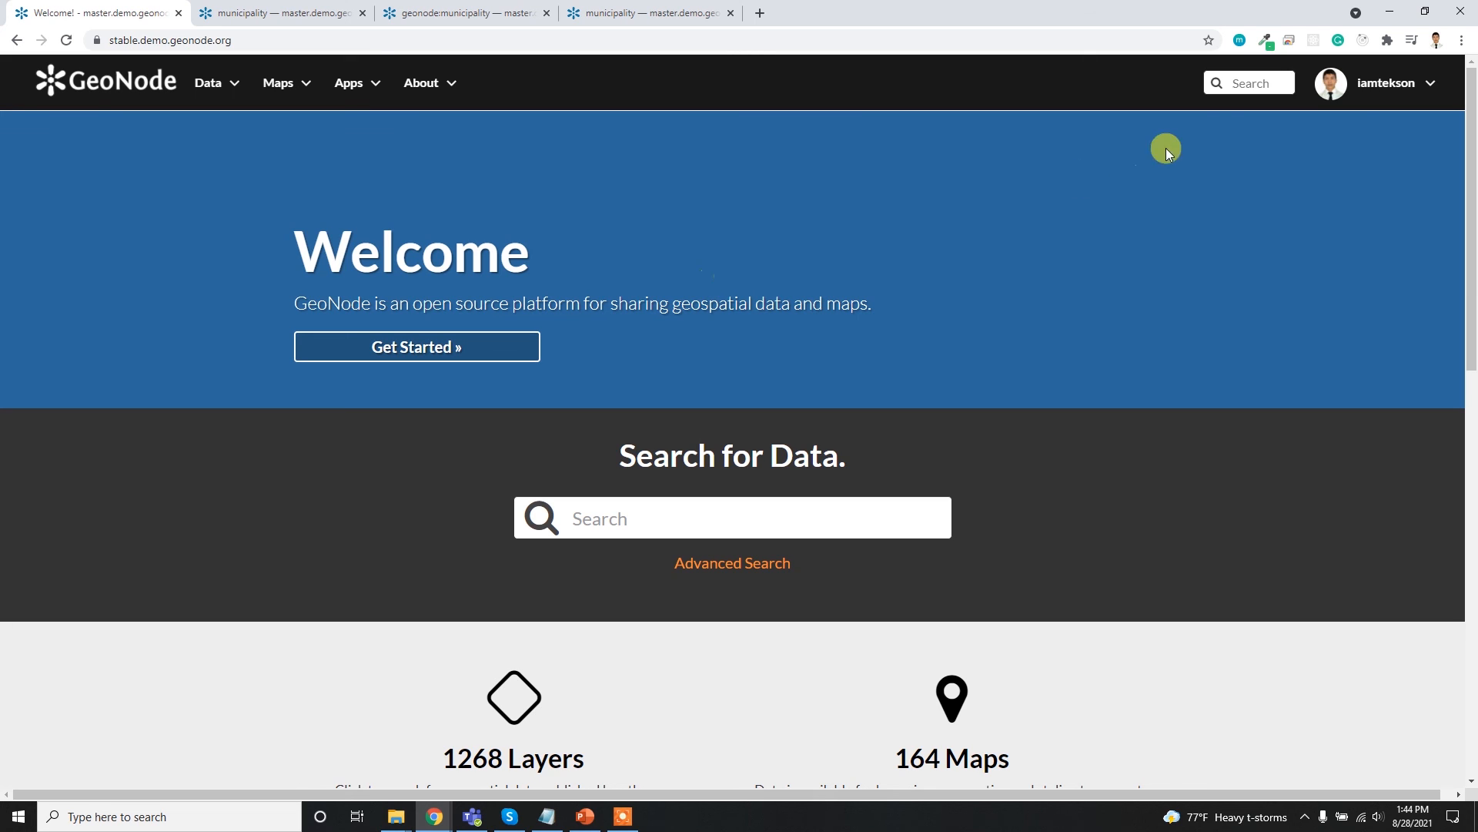
click(1416, 84)
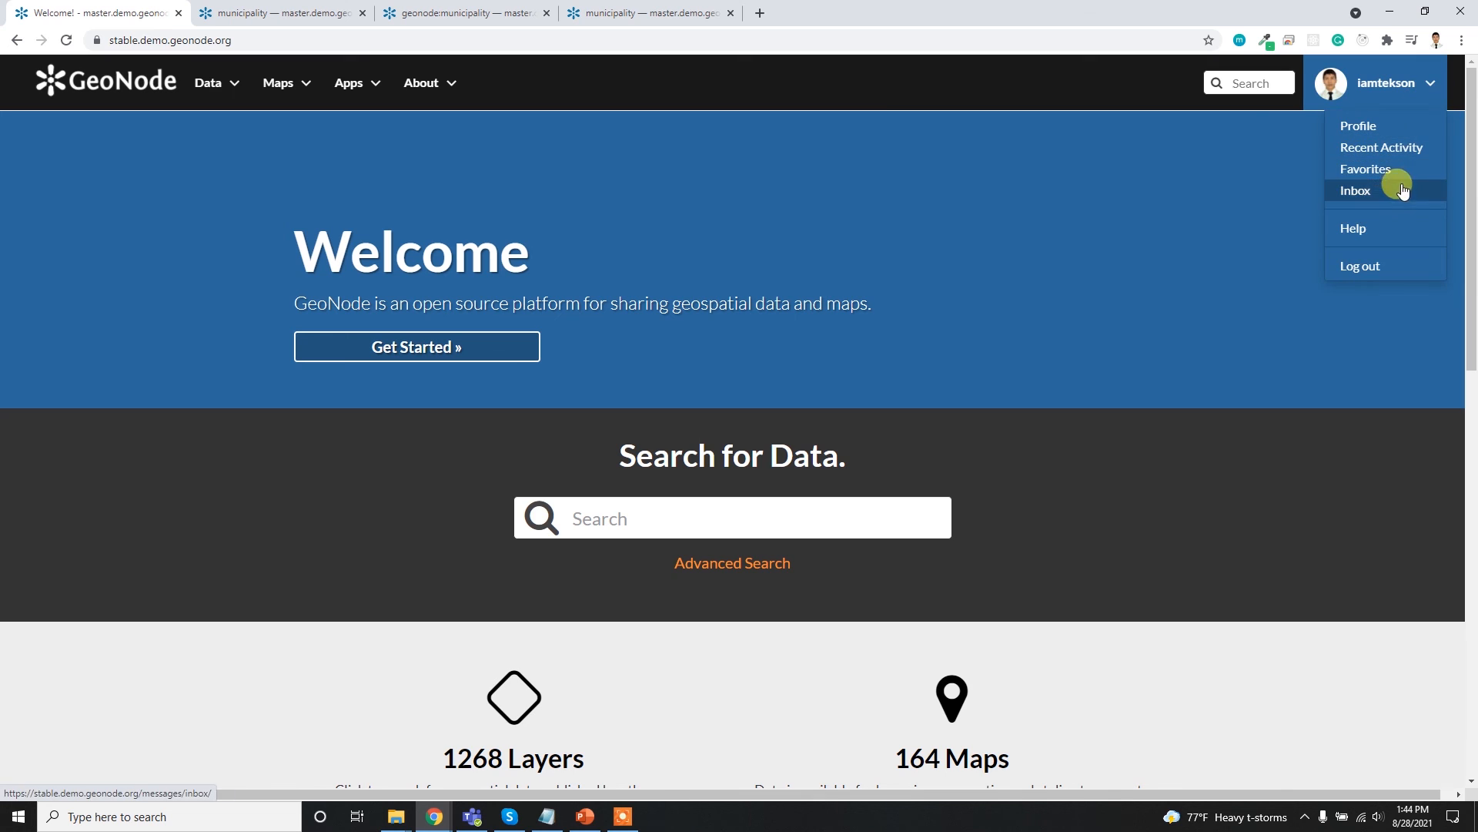